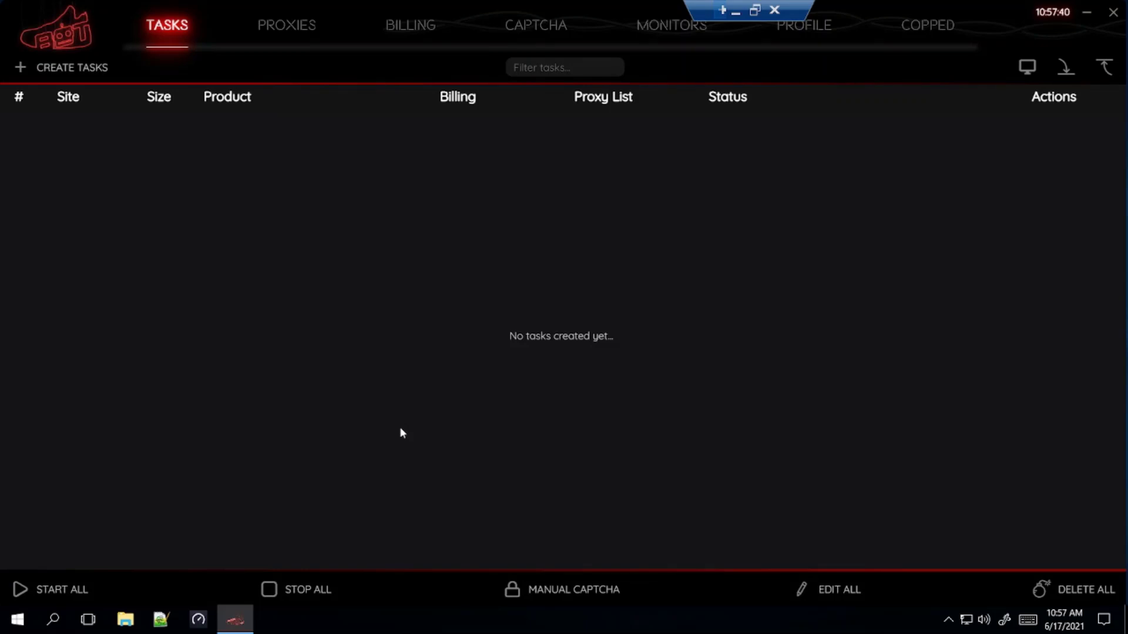
Step: Start a new bot task with Footlocker as the site and Smooth as the mode
left_click(97, 71)
left_click(465, 256)
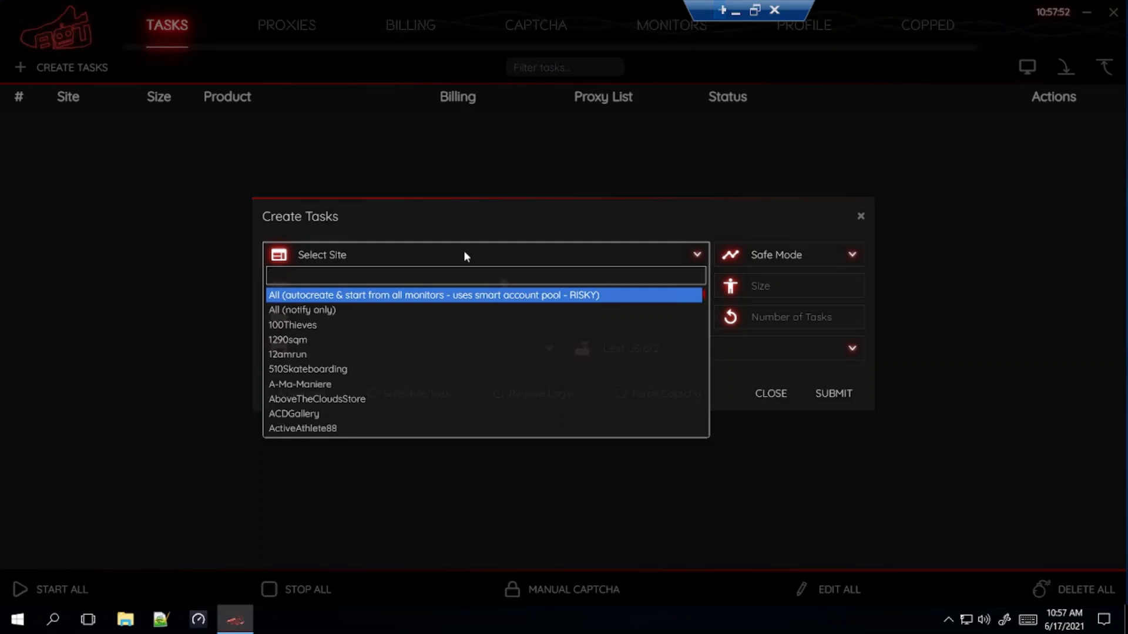
type("footlov")
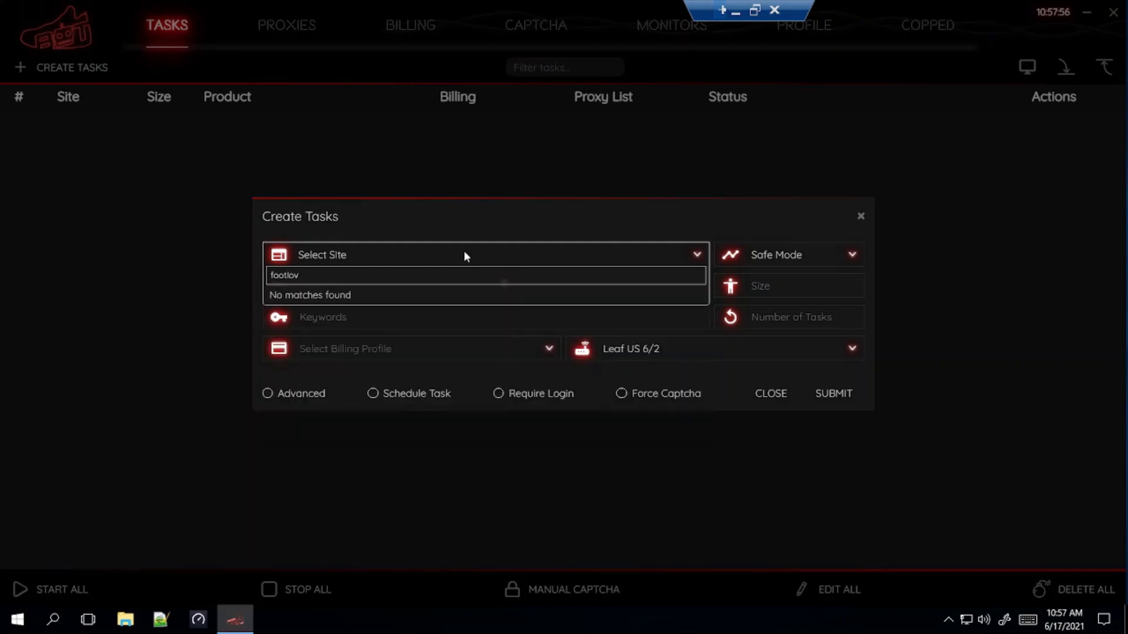
key("BackSpace")
key("Return")
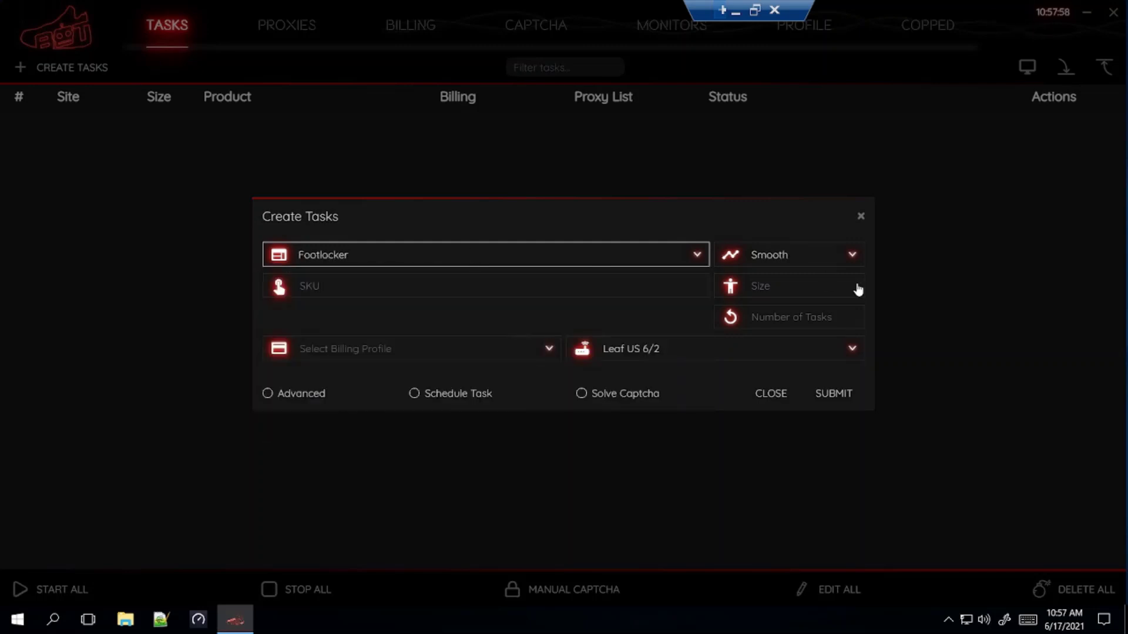
left_click(845, 259)
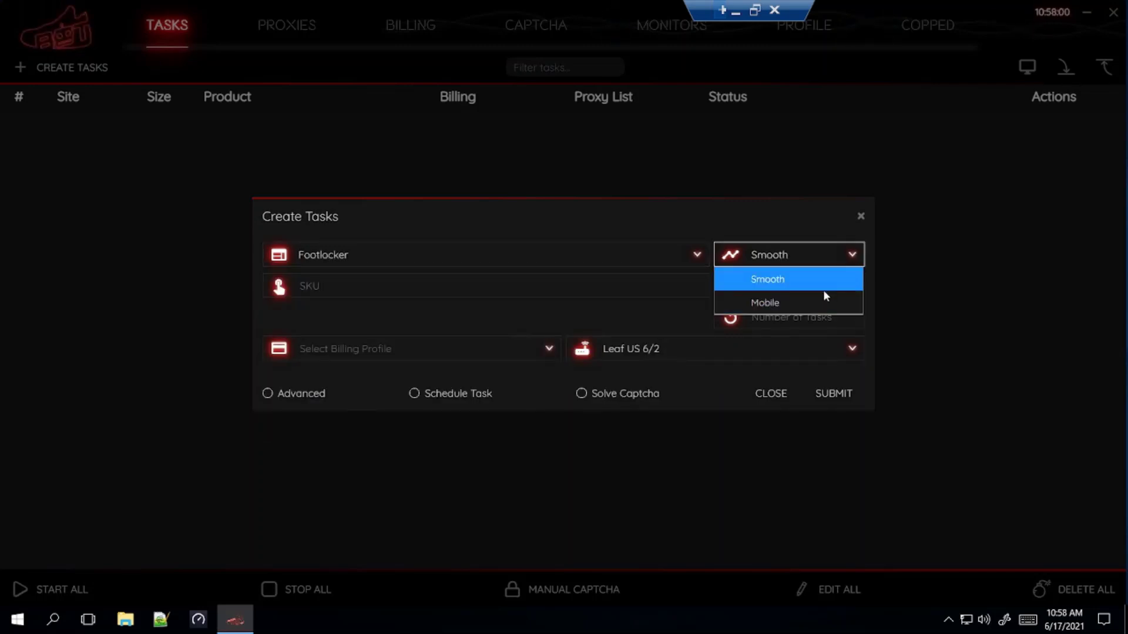
left_click(821, 286)
left_click(407, 274)
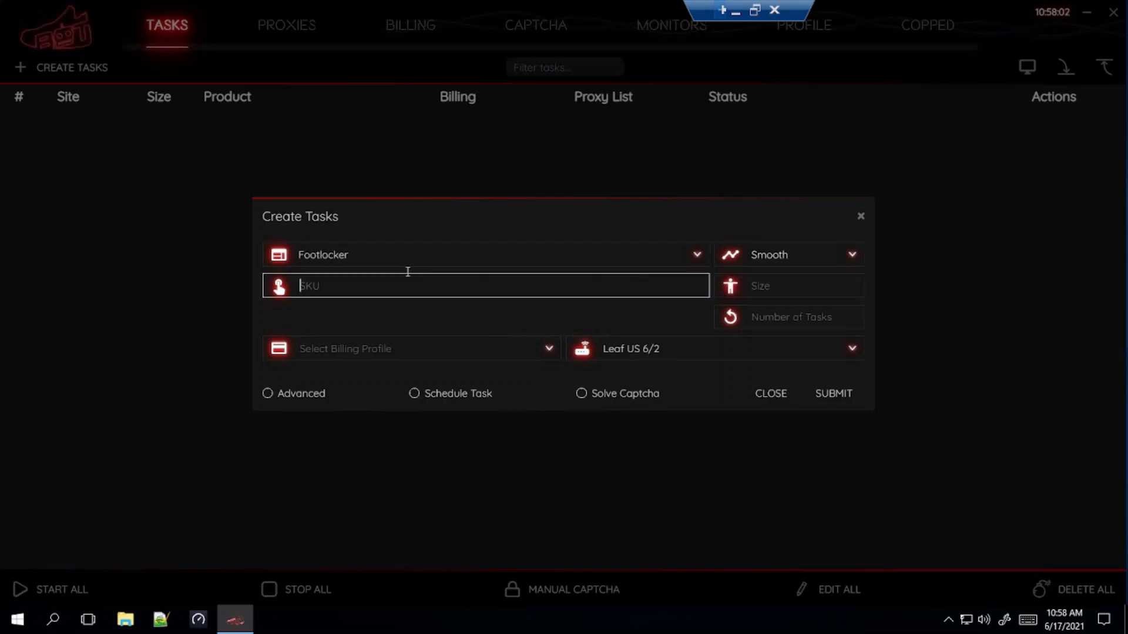
left_click(735, 11)
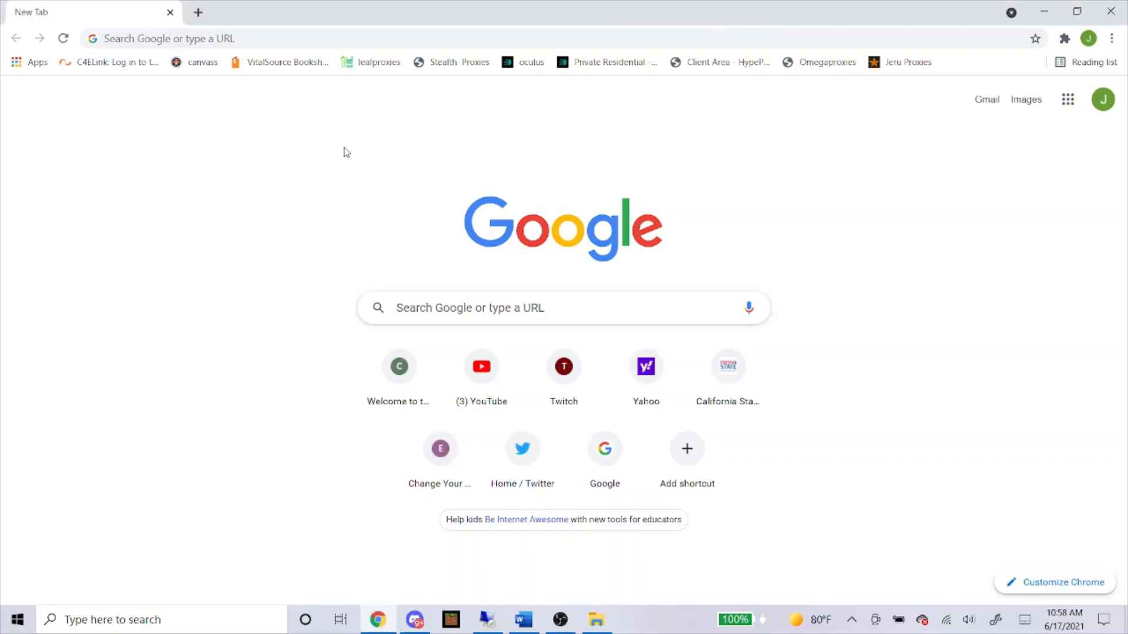
Step: Open the adidas Yeezy 350 V2 Mono Ice page from footlocker.com's release calendar
left_click(305, 50)
type("footlo")
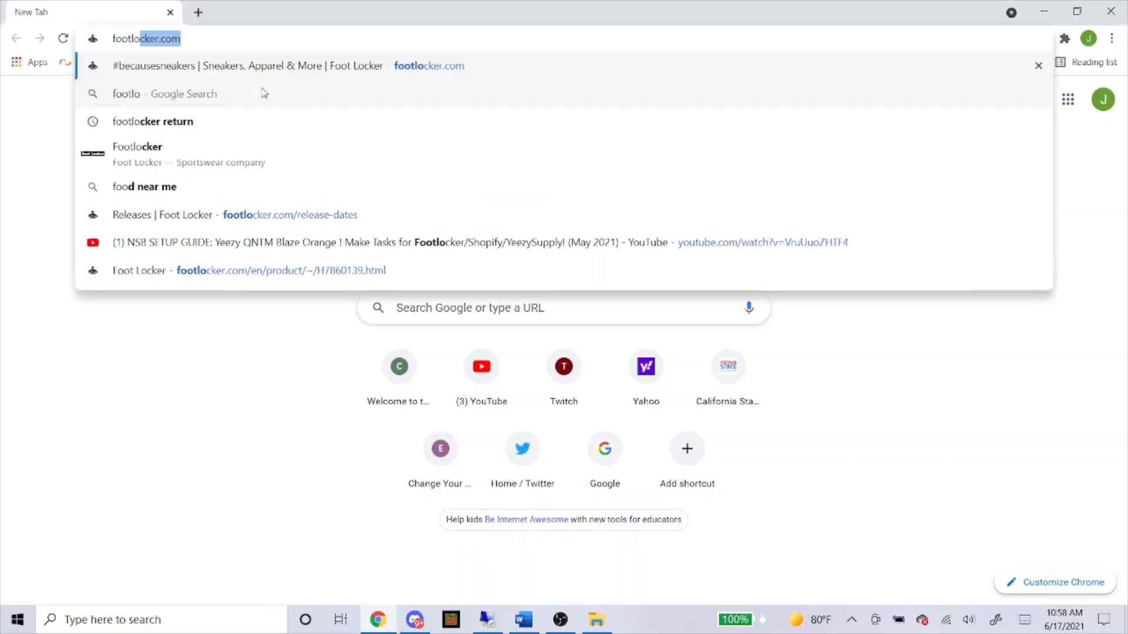
key("Return")
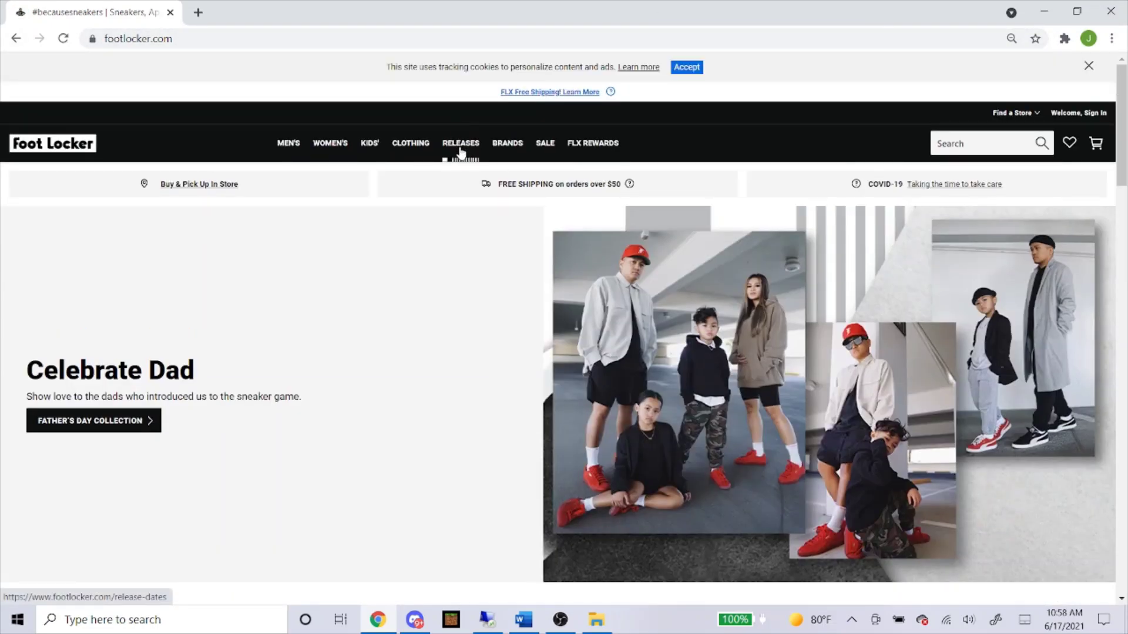
left_click(461, 150)
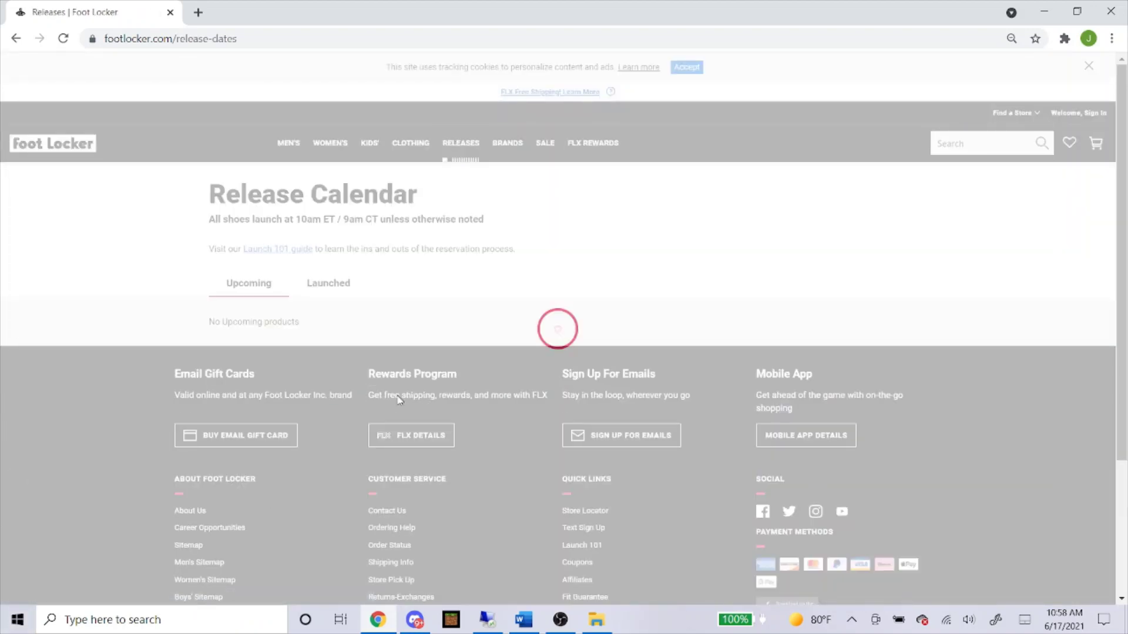
scroll(400, 401, "down", 2)
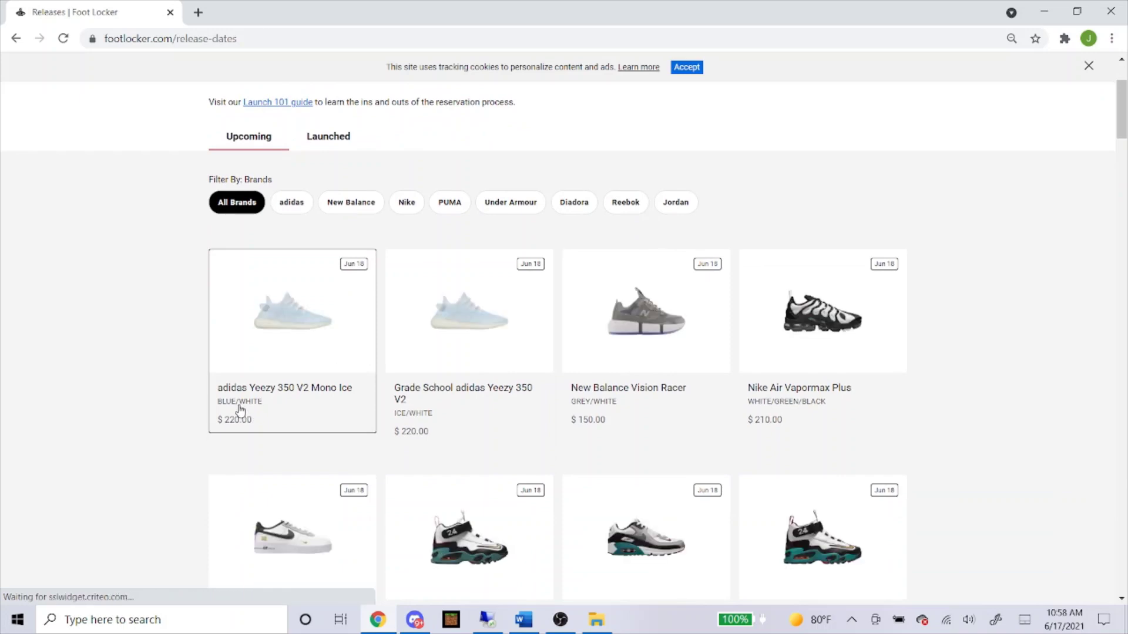
scroll(313, 234, "down", 3)
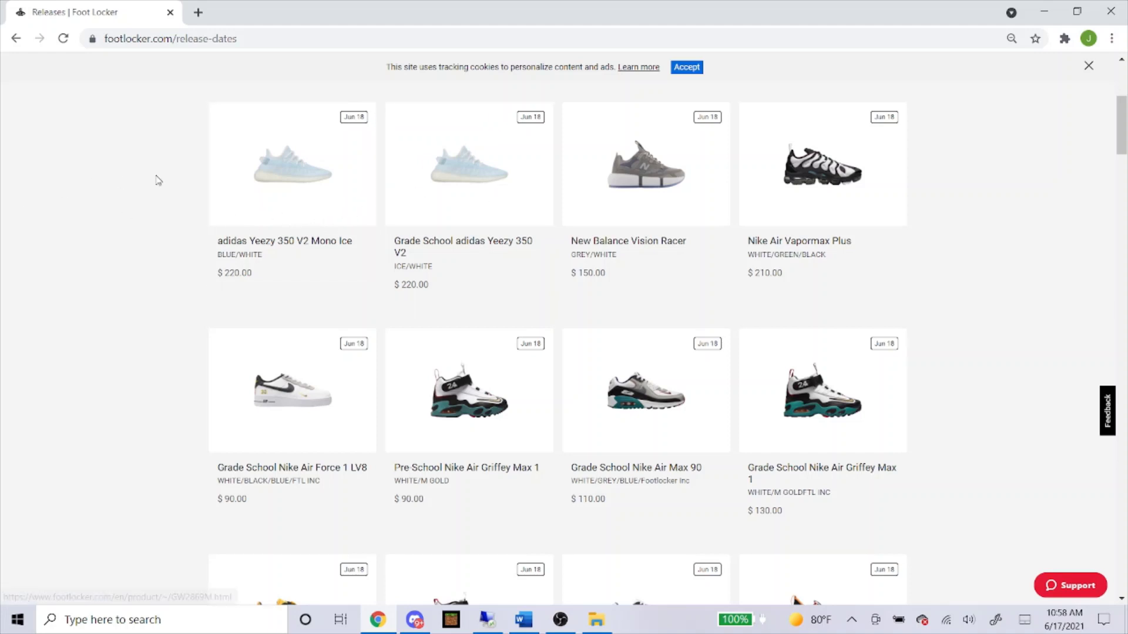
left_click(304, 174)
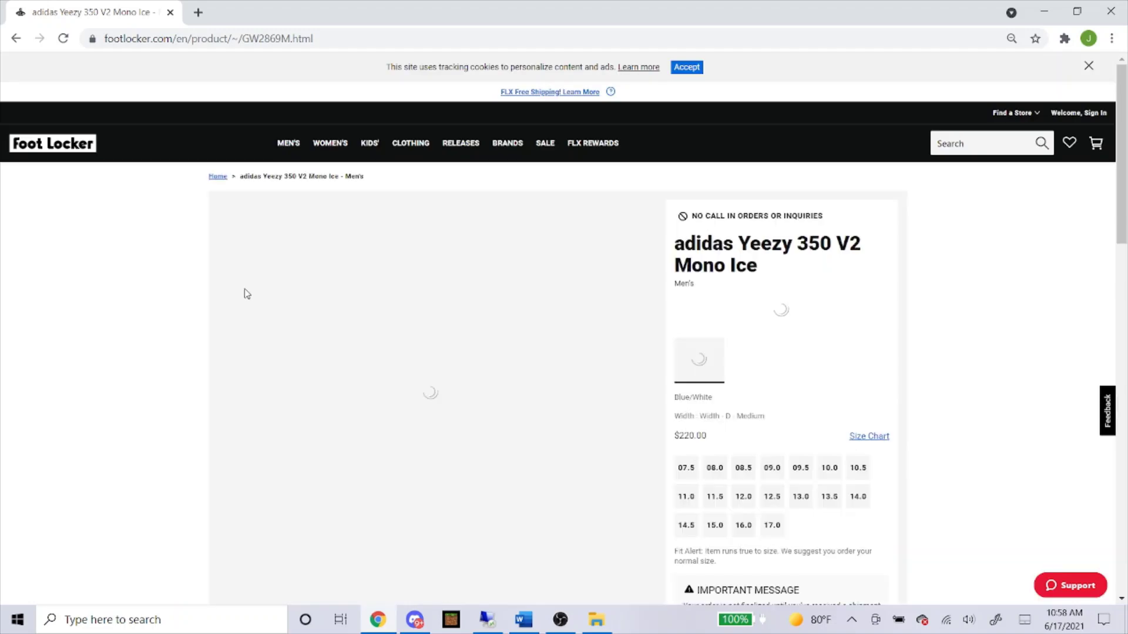
Step: Check the shoe's available sizes, up to size 17.0
scroll(526, 312, "down", 4)
scroll(764, 177, "up", 3)
left_click(685, 404)
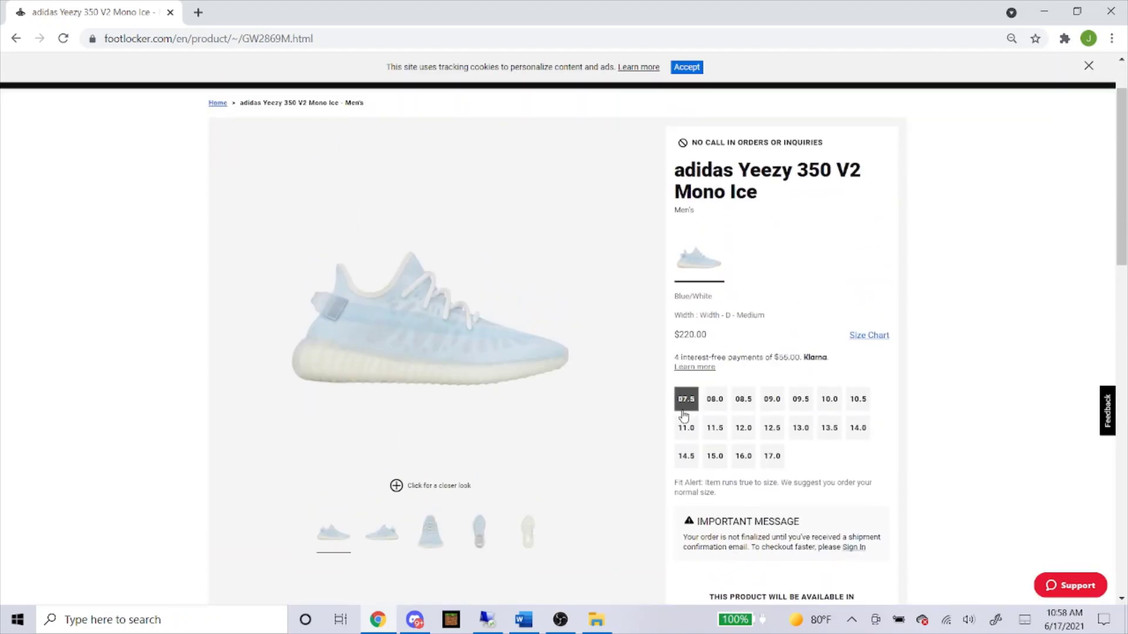
scroll(699, 410, "down", 1)
left_click(715, 403)
left_click(762, 404)
scroll(579, 415, "down", 5)
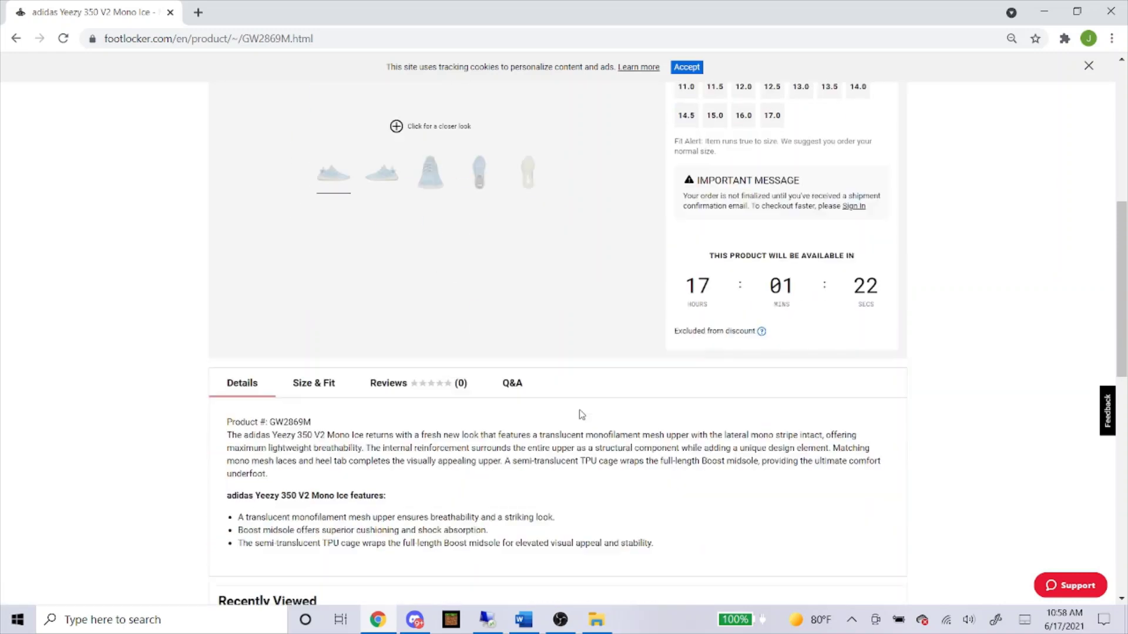
scroll(405, 276, "down", 2)
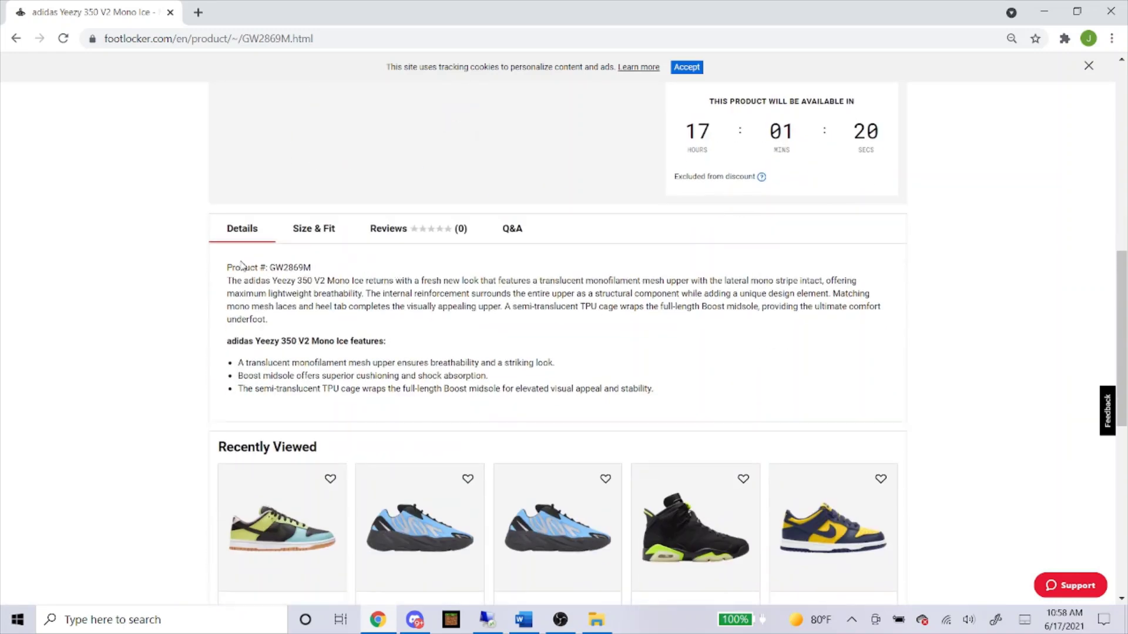
Step: Copy product number GW2869M and paste it into the bot's SKU field
double_click(296, 267)
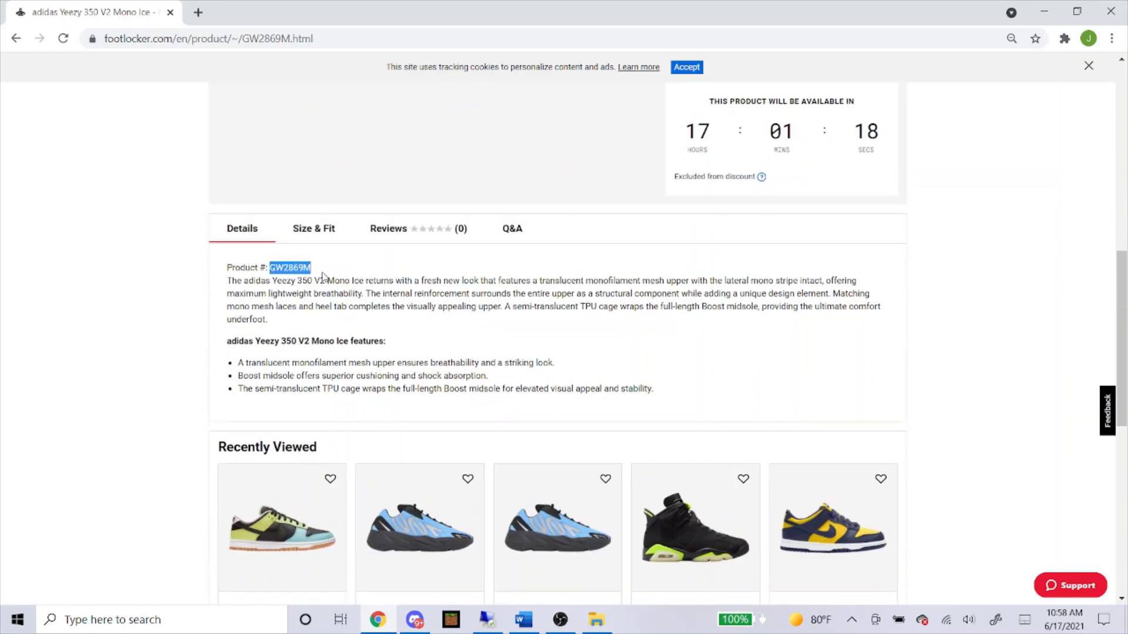
right_click(302, 269)
left_click(326, 282)
left_click(352, 273)
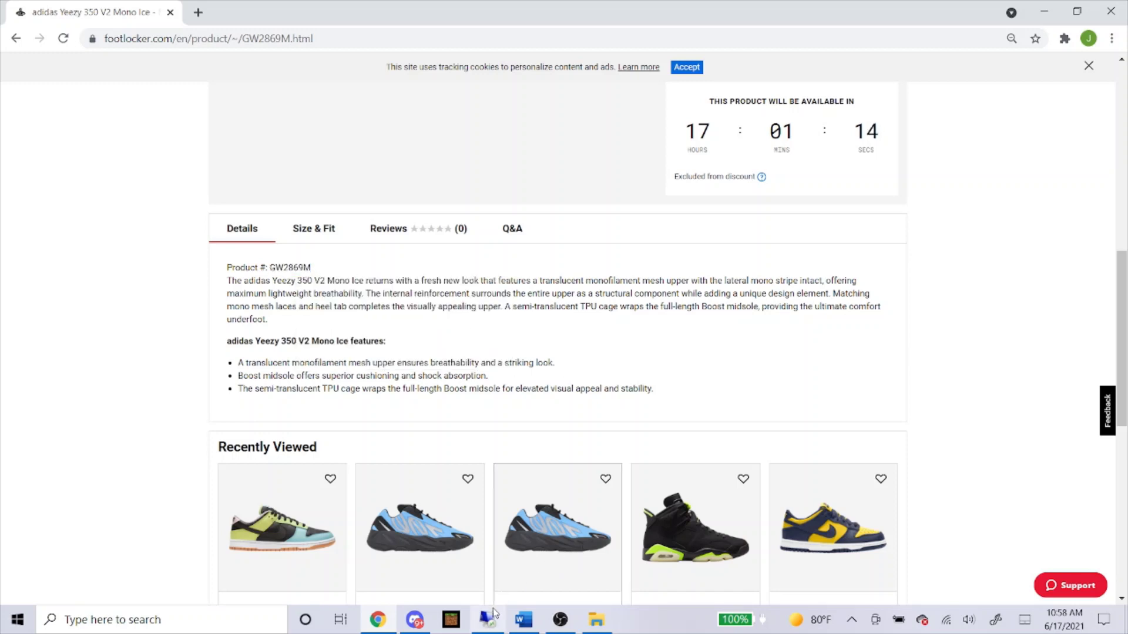
left_click(488, 618)
right_click(328, 287)
left_click(359, 320)
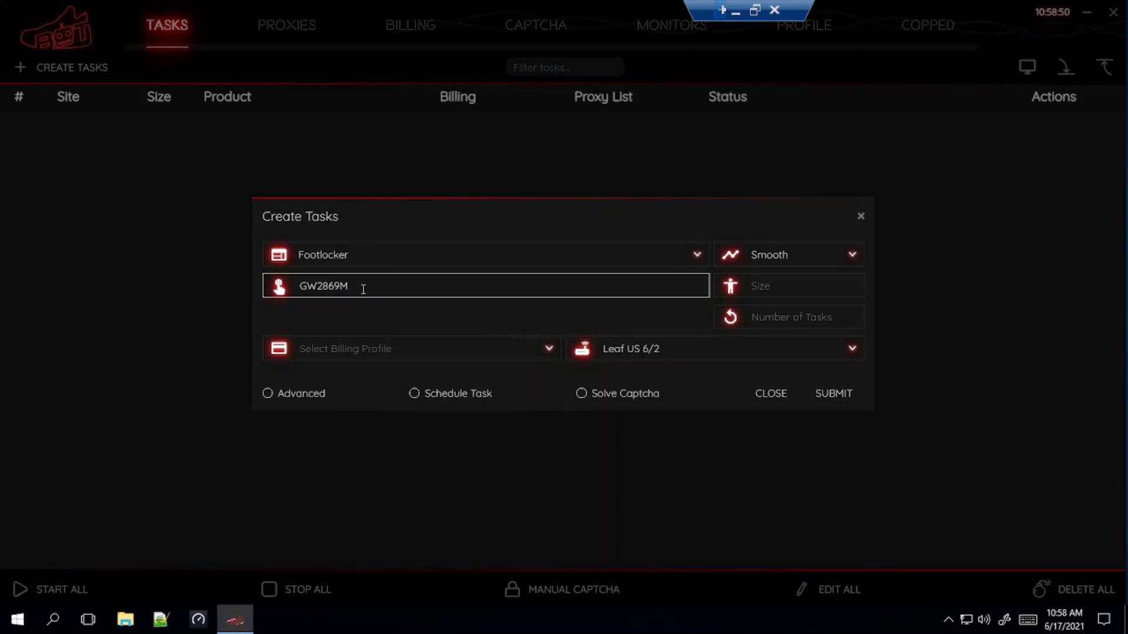
Step: Select the bot's Size field and bring up Foot Locker's size list (07.5 to 17.0)
left_click(806, 285)
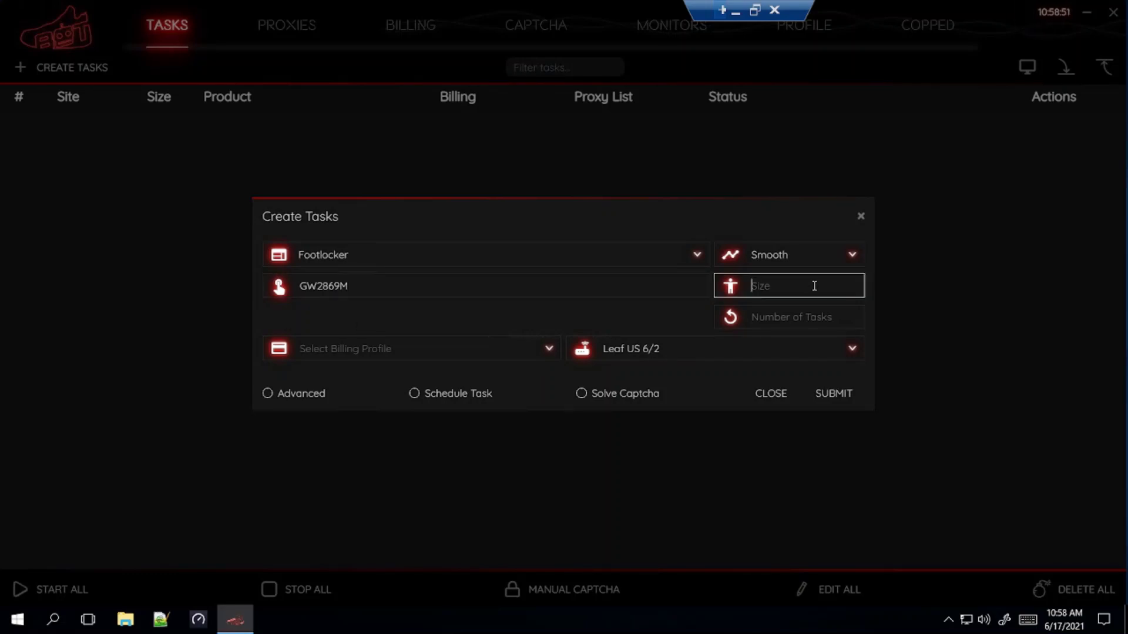
left_click(735, 10)
scroll(649, 282, "up", 5)
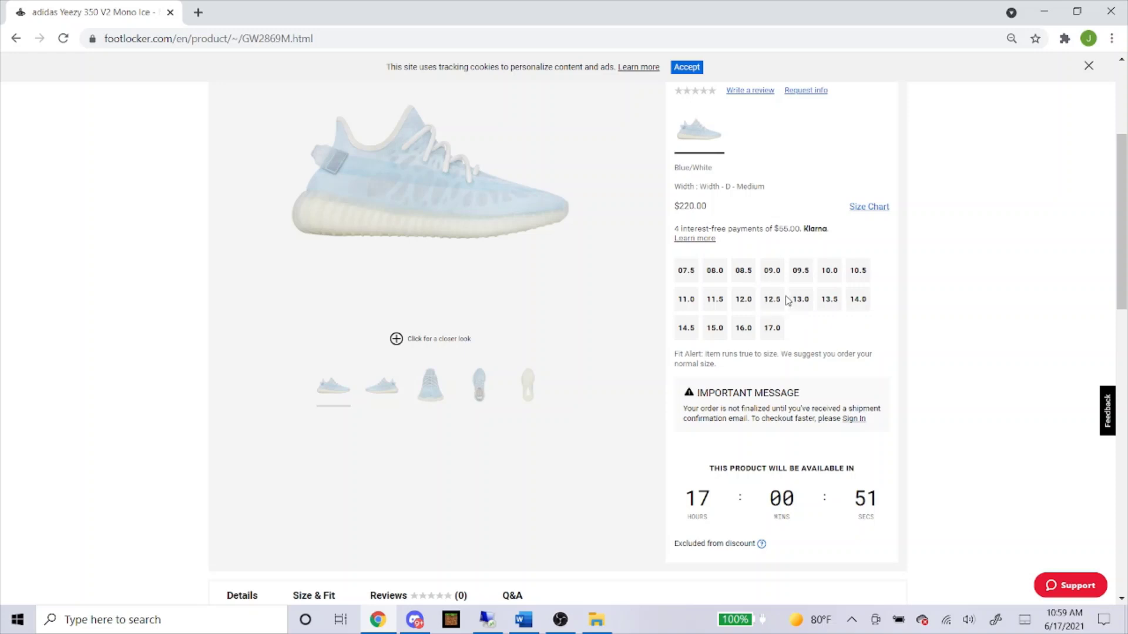
Step: Review the Foot Locker size grid, then return to the bot's Create Tasks form
scroll(611, 373, "up", 3)
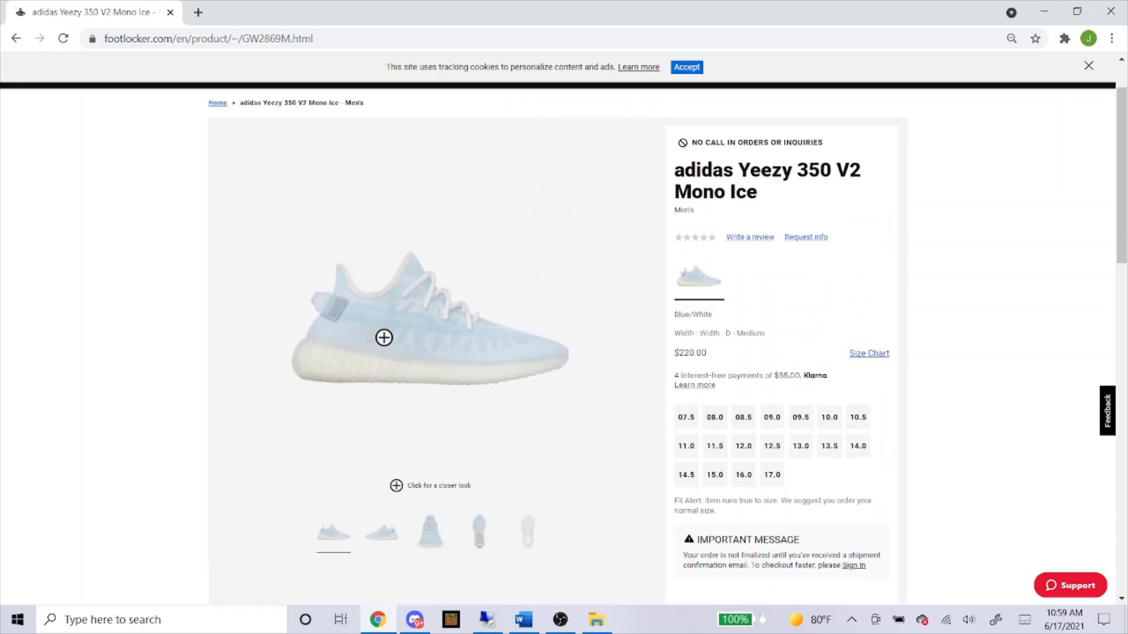
scroll(456, 320, "down", 2)
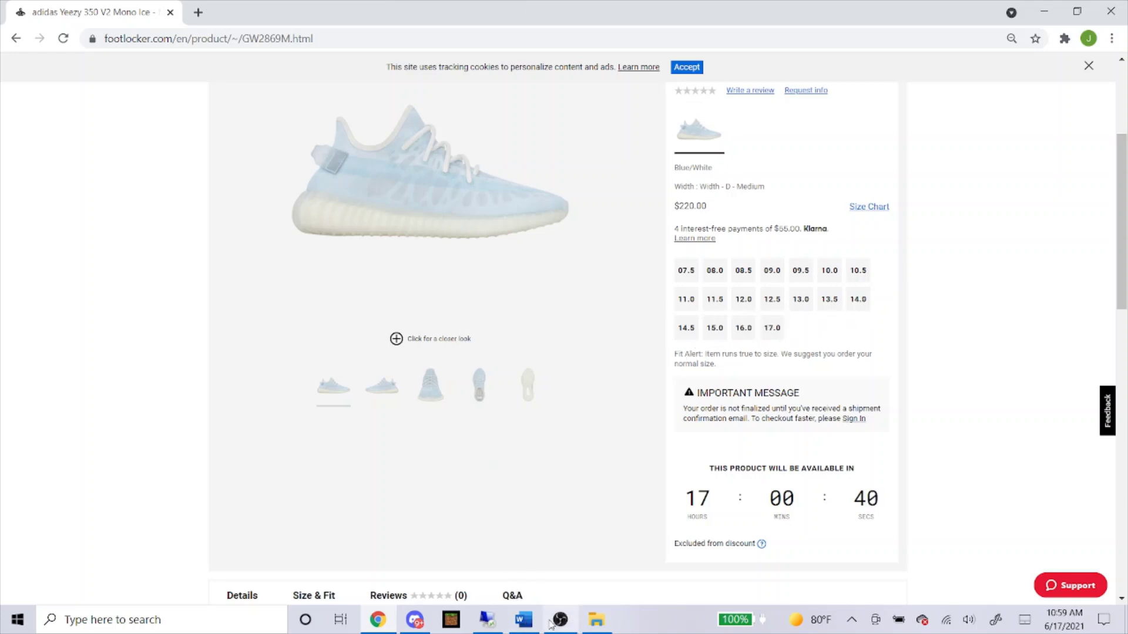
left_click(493, 619)
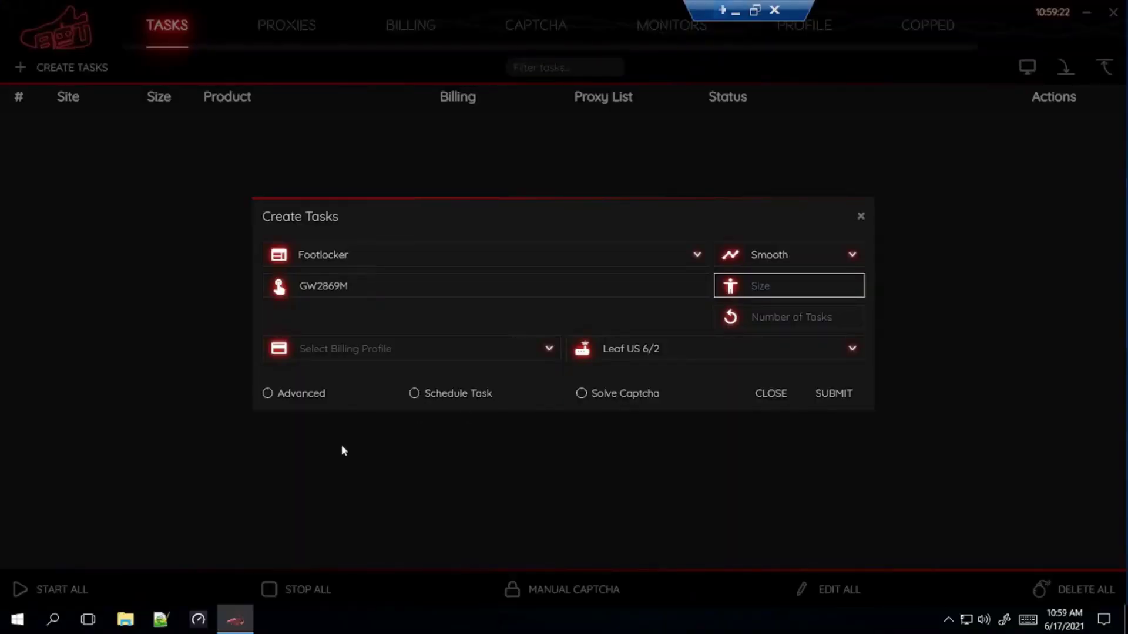
Step: Try sizes 7.5 through 14, then RA, in the Size field, clearing both to leave it blank
type("7.5")
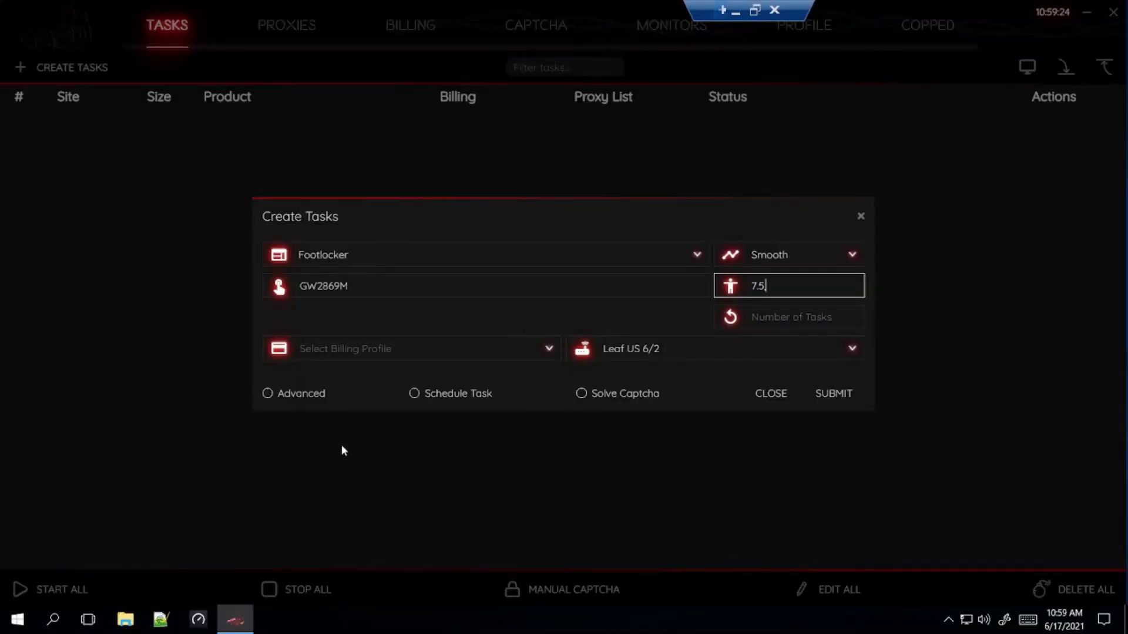
type(",8,8.5,9,9.5,10,")
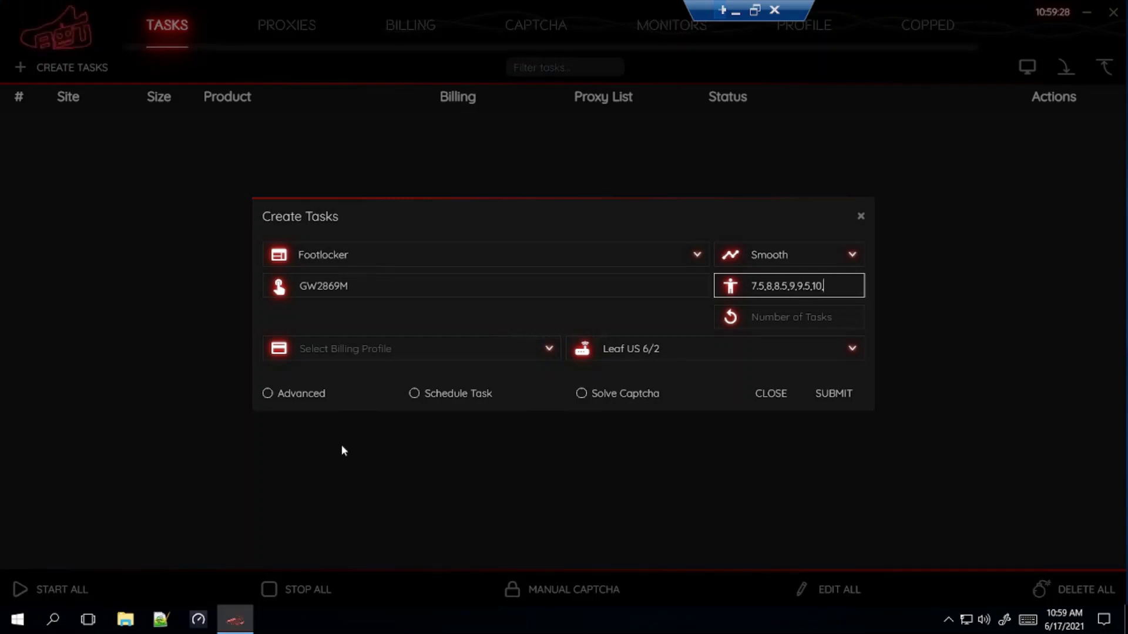
type("10.5,11,11")
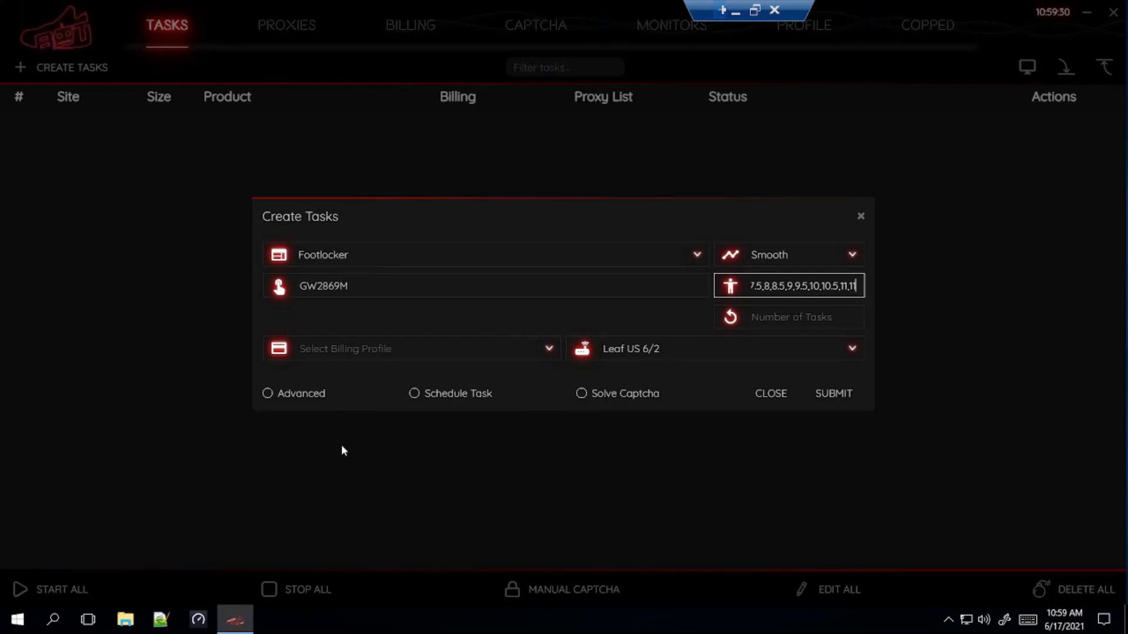
type(".5,12,12.5,13,13.5,14")
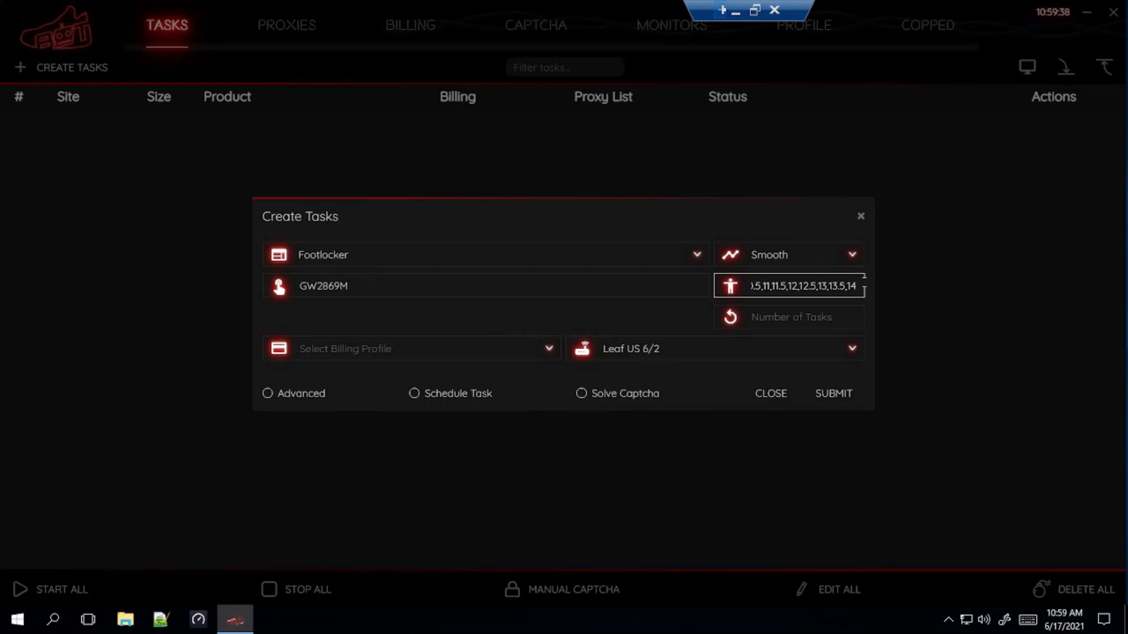
left_click_drag(856, 285, 572, 313)
key("BackSpace")
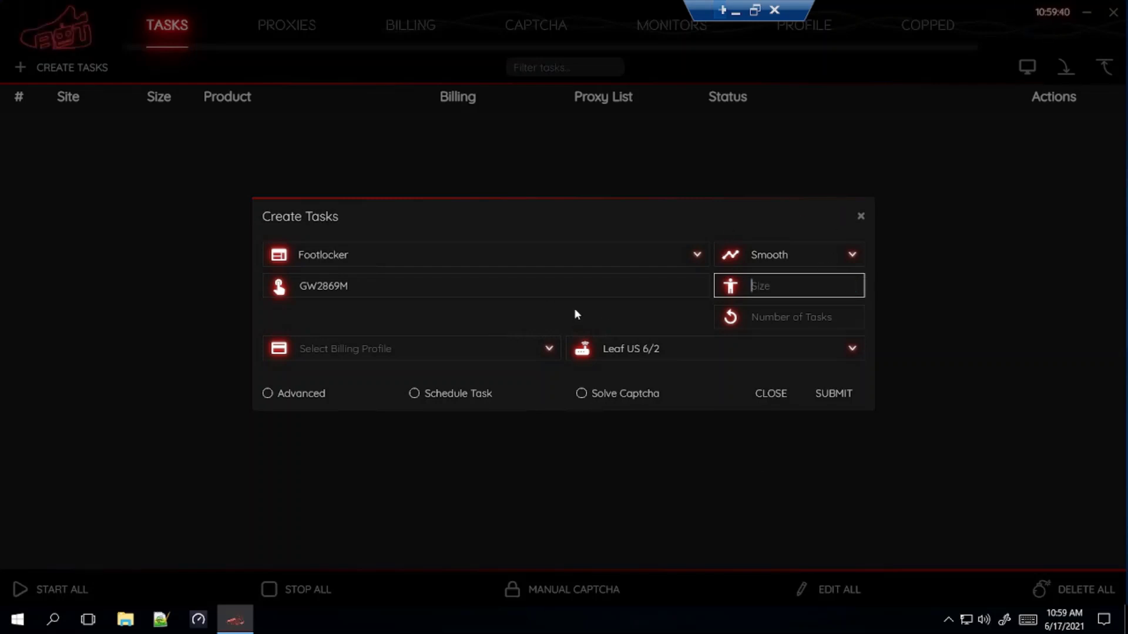
key("Caps_Lock")
type("RA")
key("Caps_Lock")
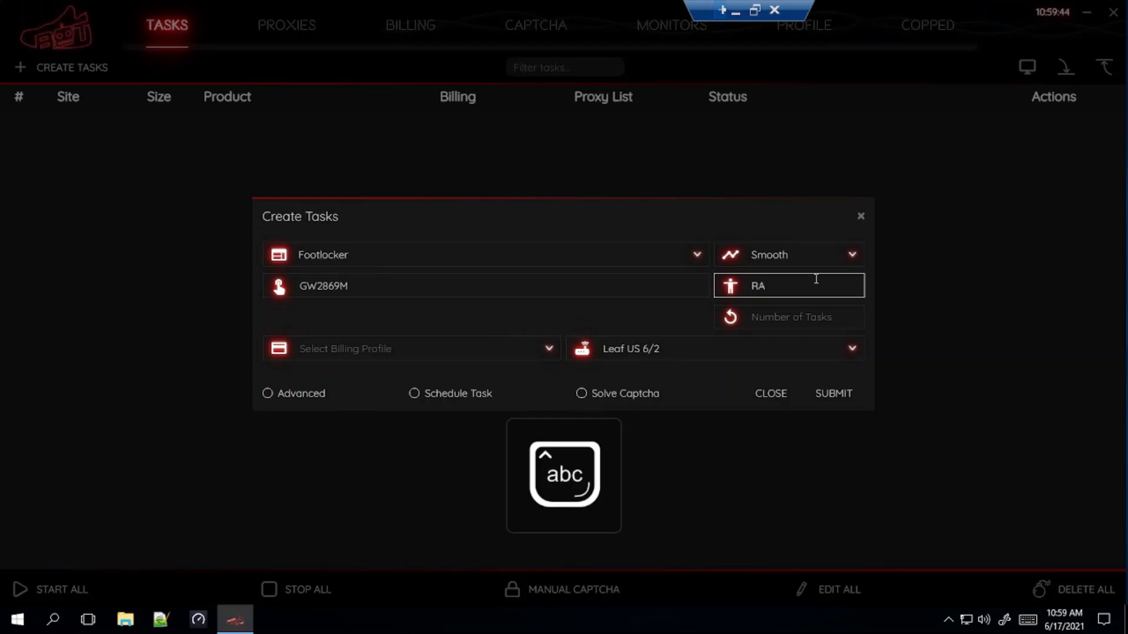
key("ctrl+a")
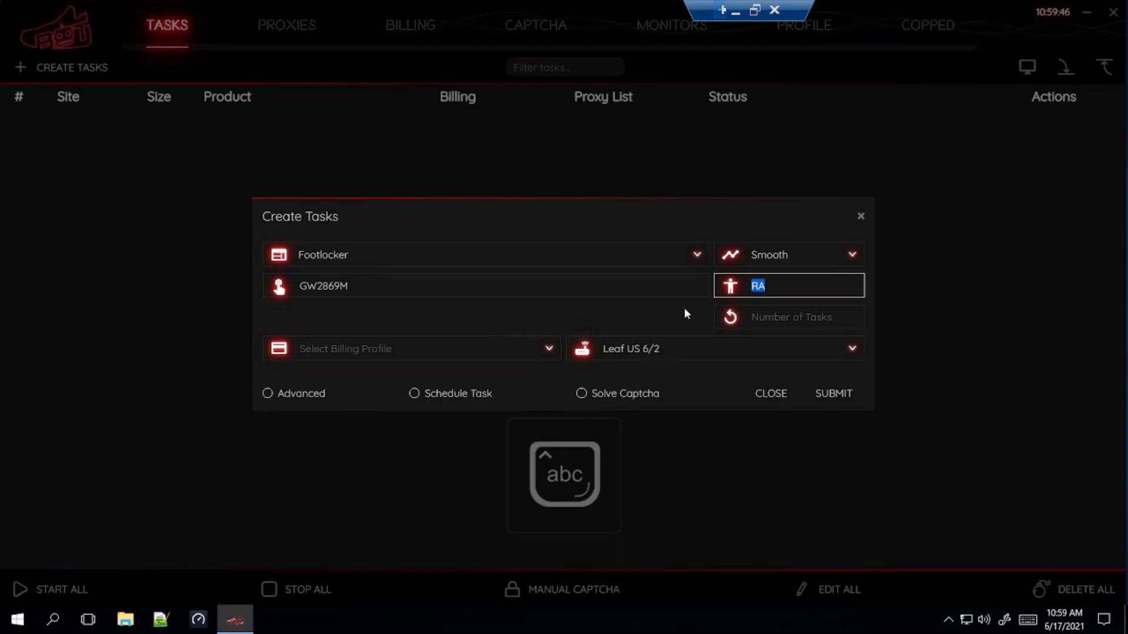
key("BackSpace")
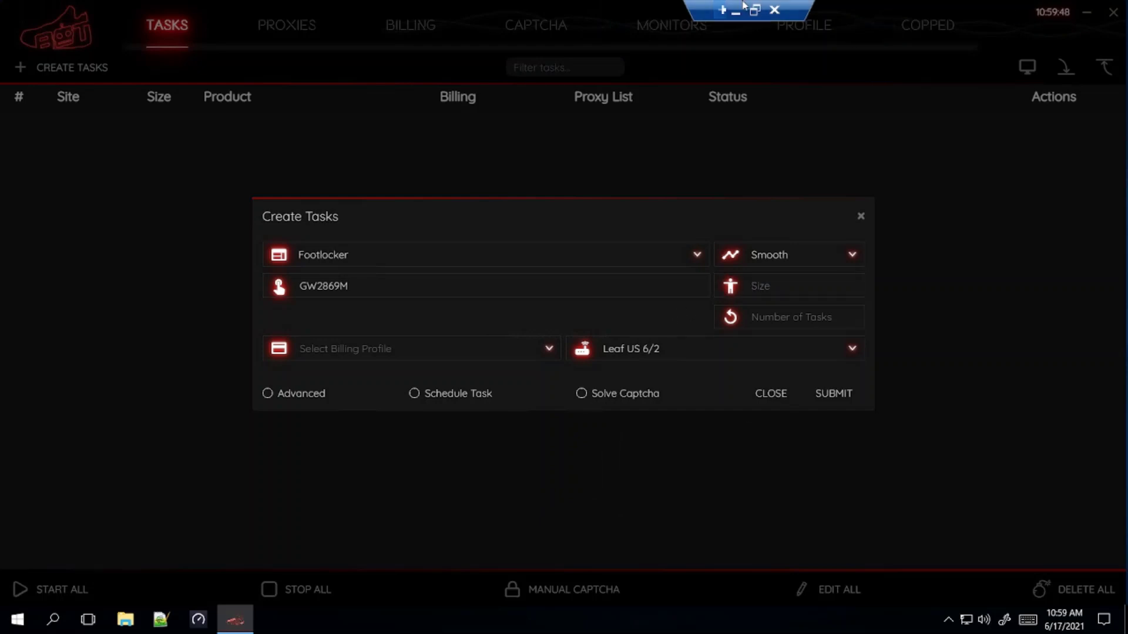
Step: Assign the first billing profile and switch the proxy list from Leaf US 6/2 to Leaf US
left_click(368, 347)
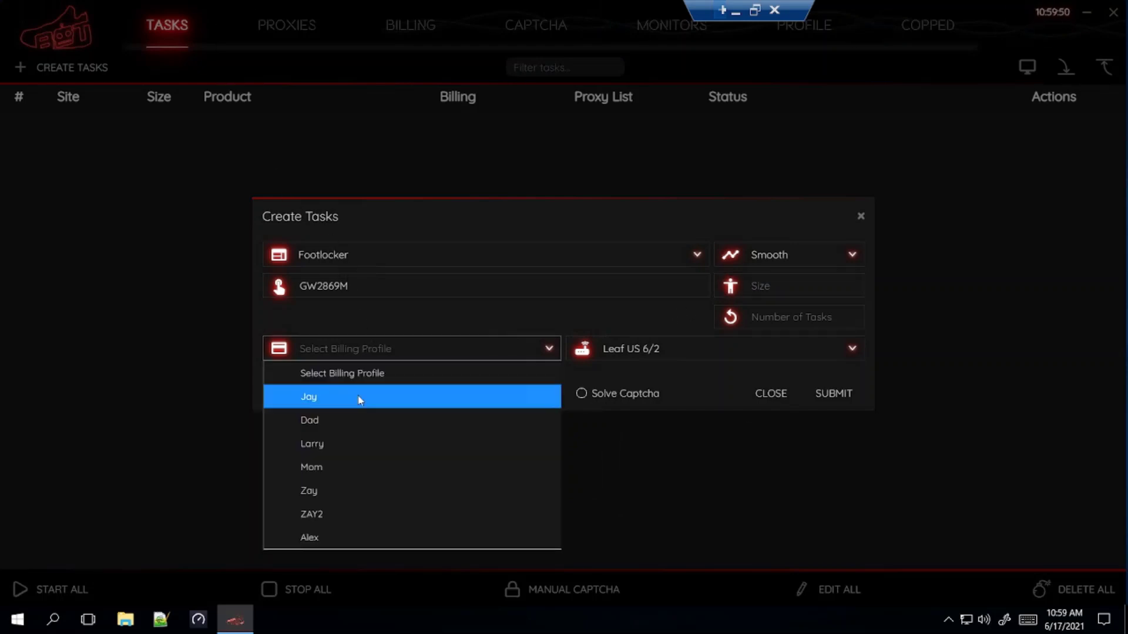
left_click(360, 398)
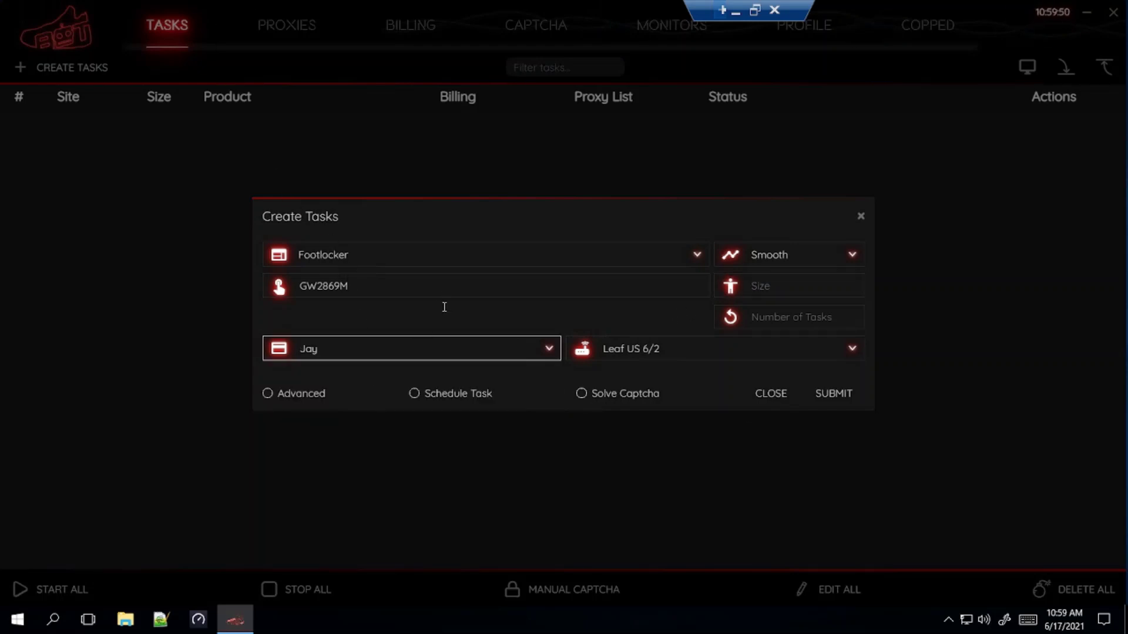
left_click(700, 348)
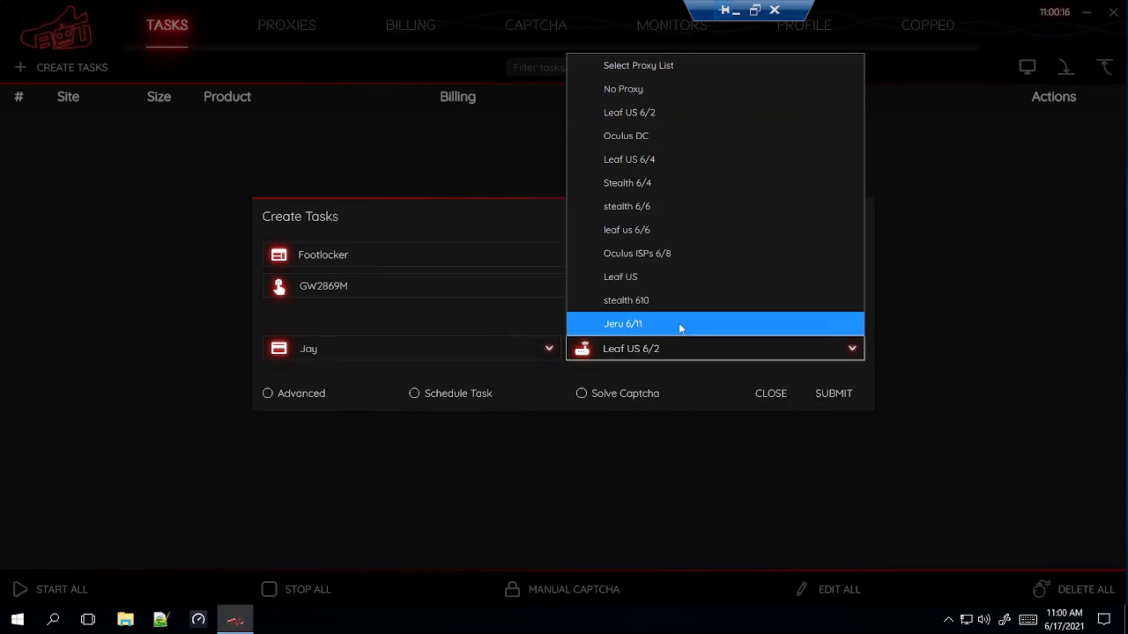
left_click(678, 276)
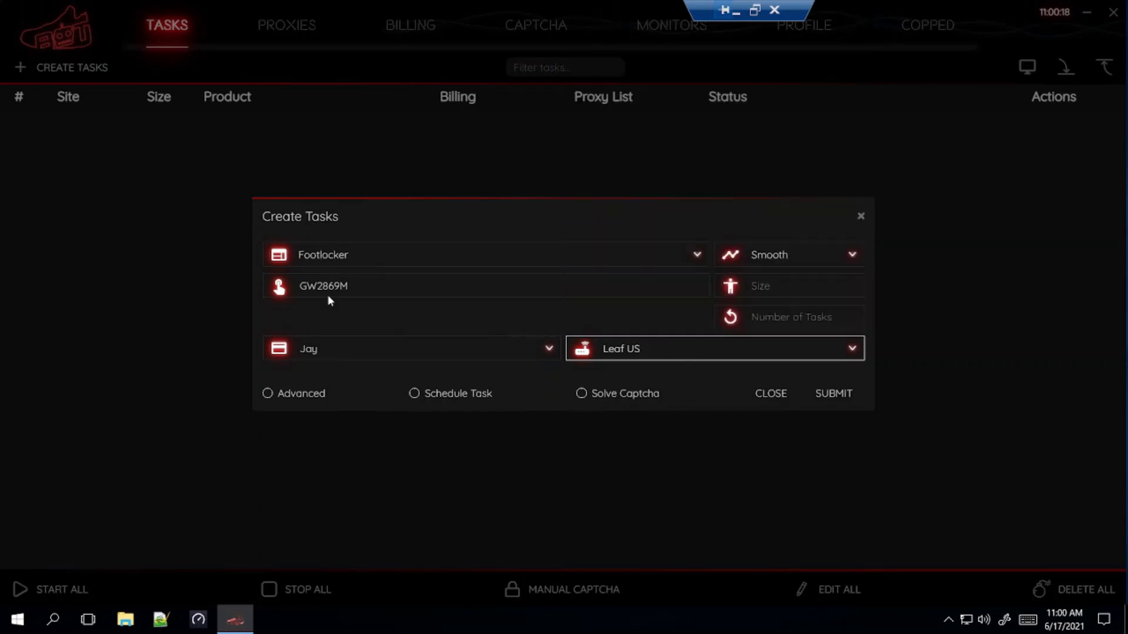
Step: Inspect the advanced monitor and restock timeout fields, then hide the advanced settings again
left_click(435, 317)
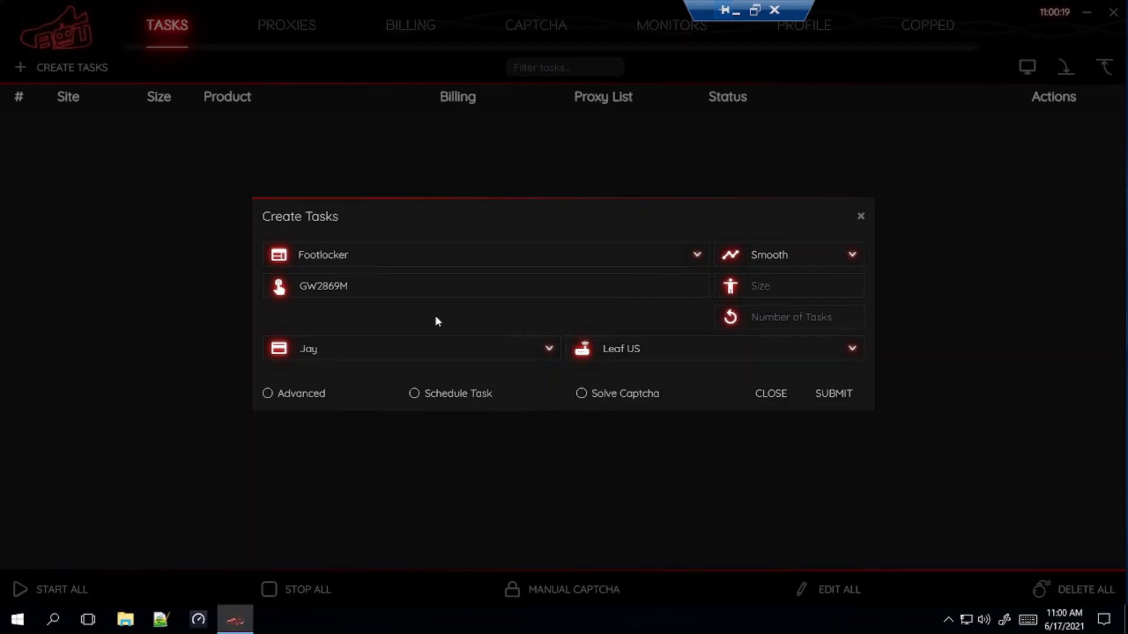
left_click(292, 393)
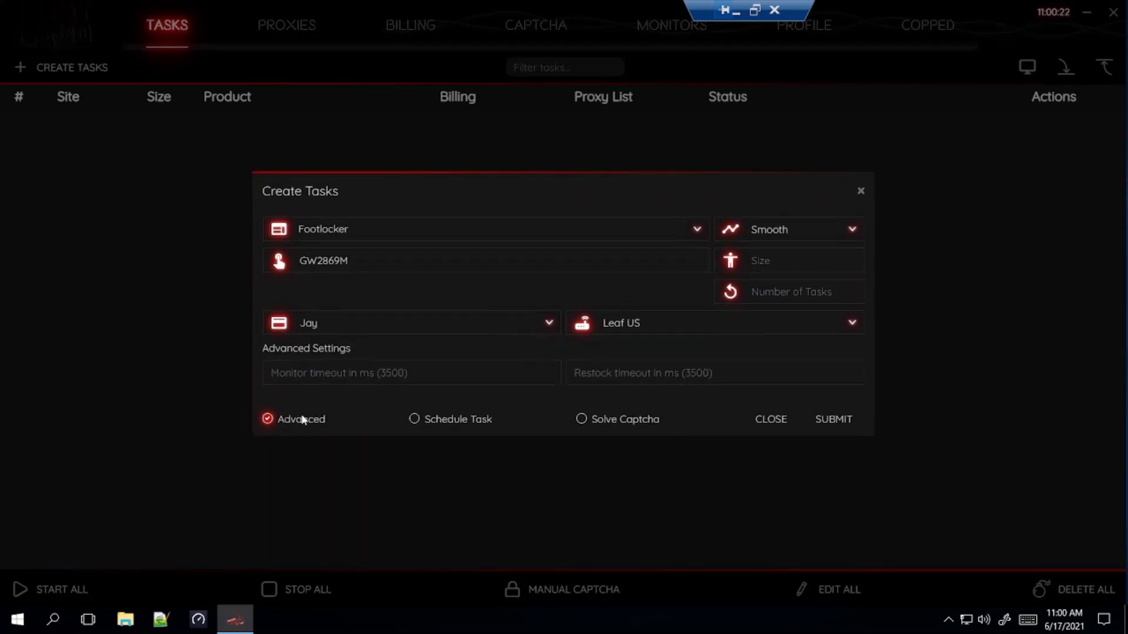
left_click(397, 370)
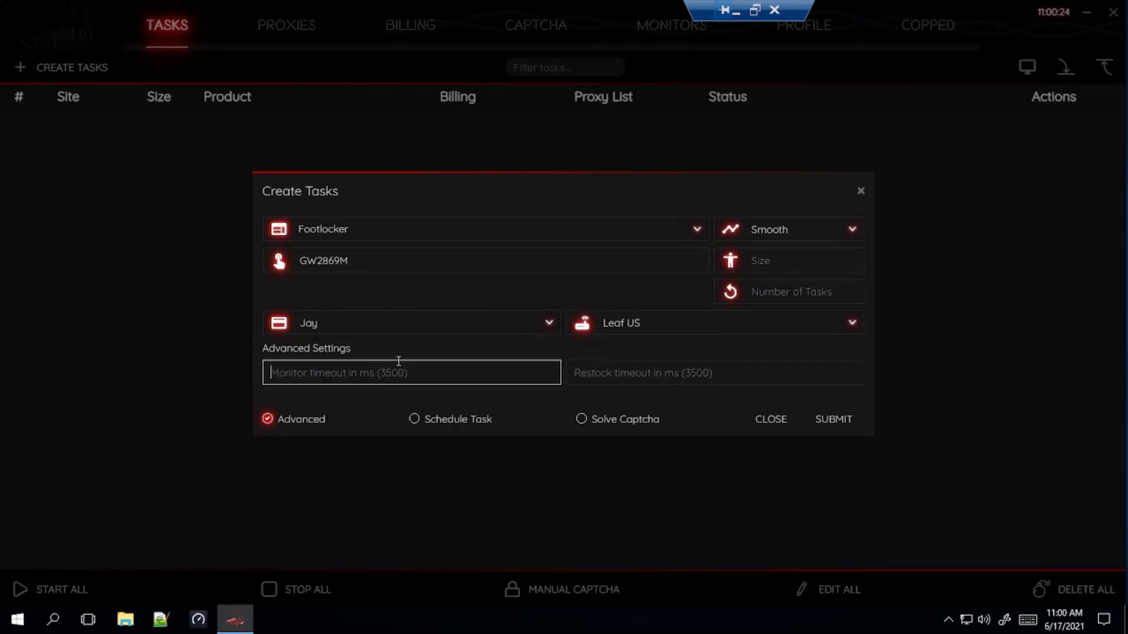
left_click(581, 371)
left_click(550, 370)
left_click(644, 372)
left_click(525, 369)
left_click(596, 373)
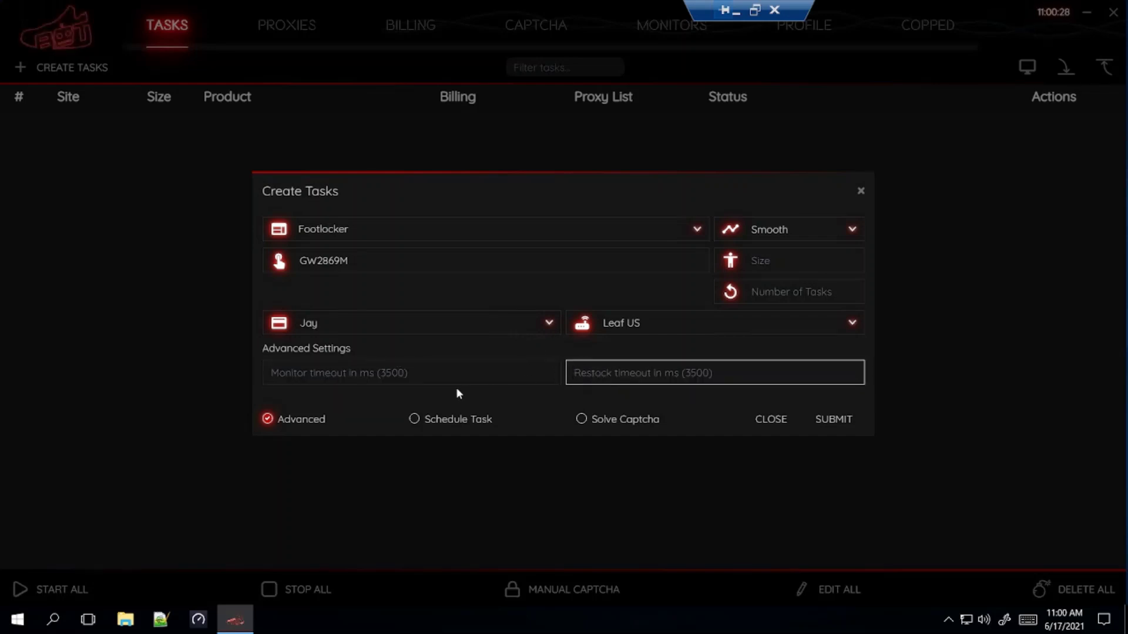
left_click(268, 420)
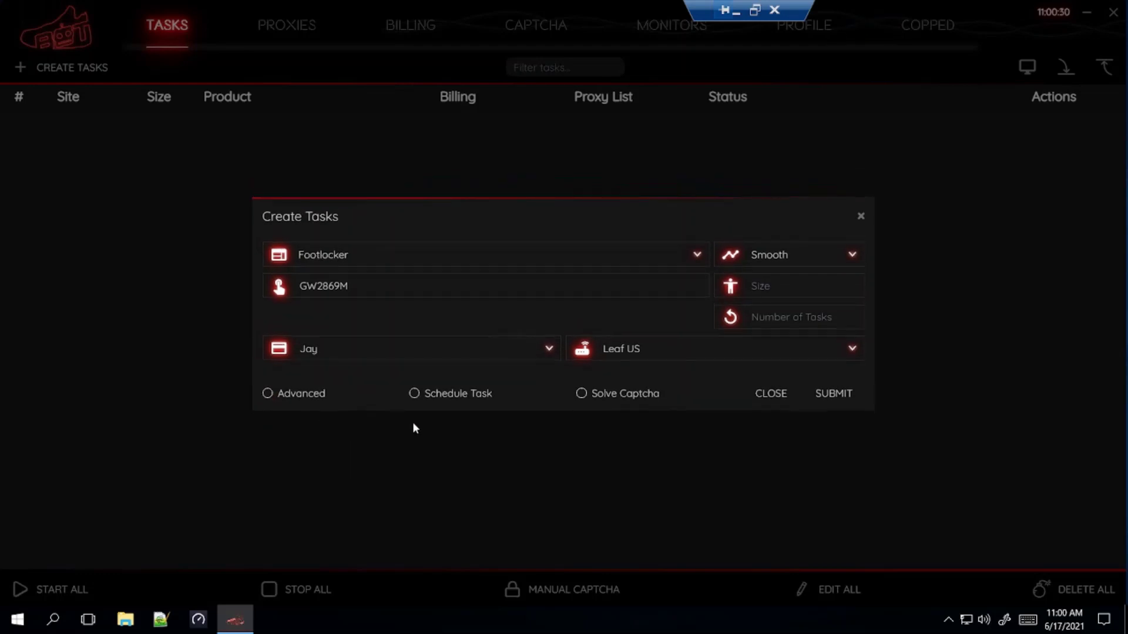
Step: Turn on task scheduling and get the start-time field ready for input
left_click(473, 398)
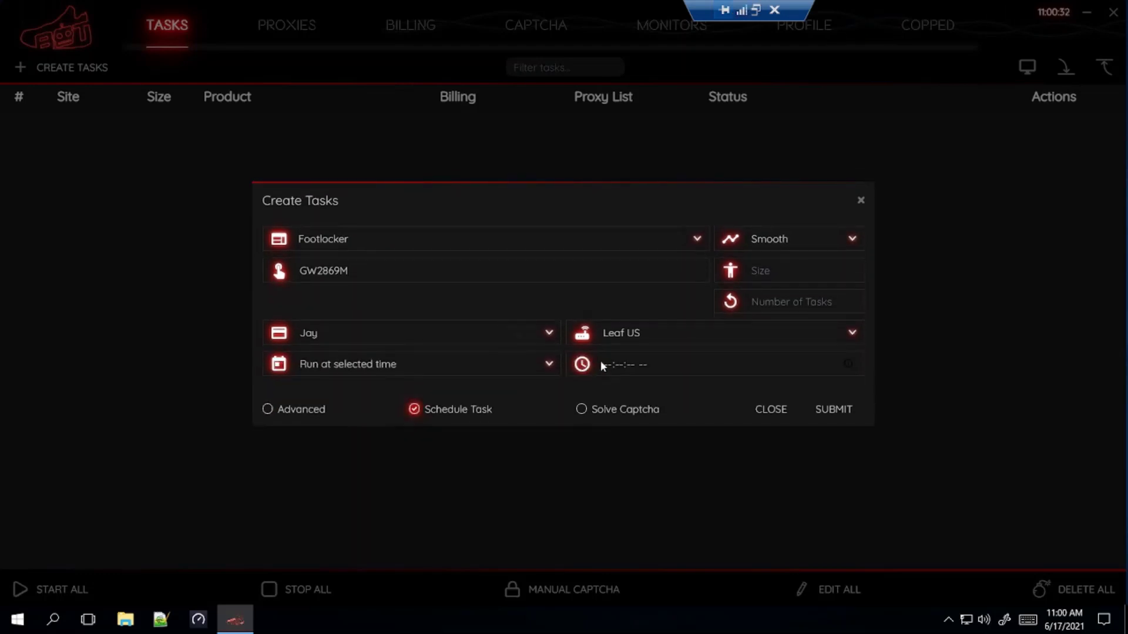
left_click(605, 362)
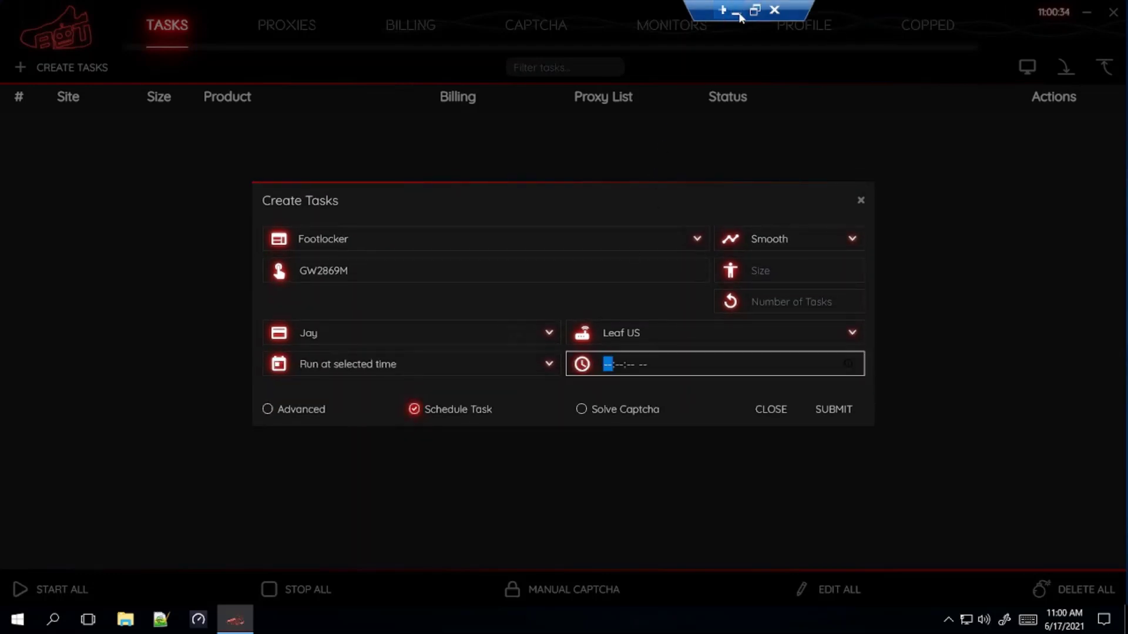
left_click(736, 12)
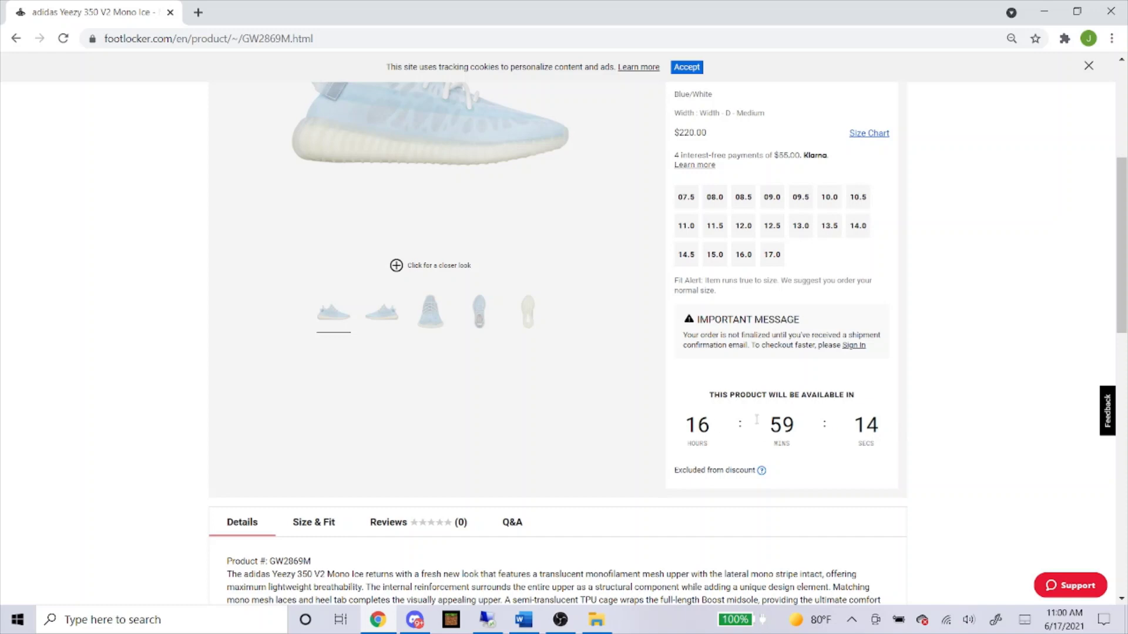
Step: Check Foot Locker's roughly 17-hour release countdown, then return to the Create Tasks form
scroll(843, 424, "up", 2)
scroll(843, 424, "down", 2)
left_click(486, 621)
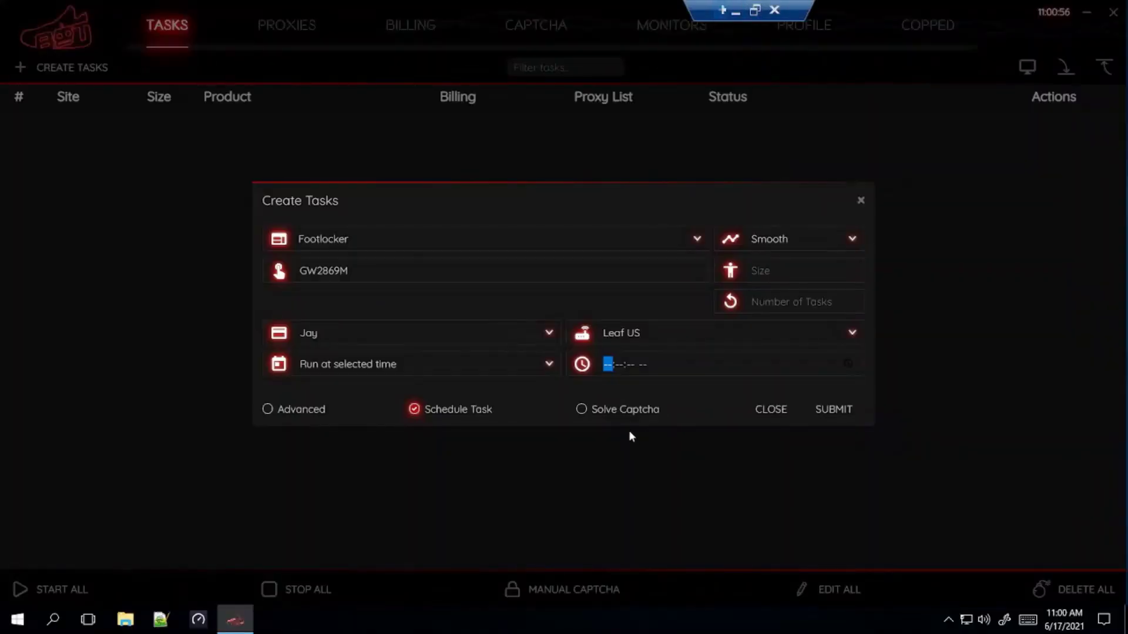
Step: Schedule the Footlocker task for 03:50:00 AM and submit it to the task list
type("035000a")
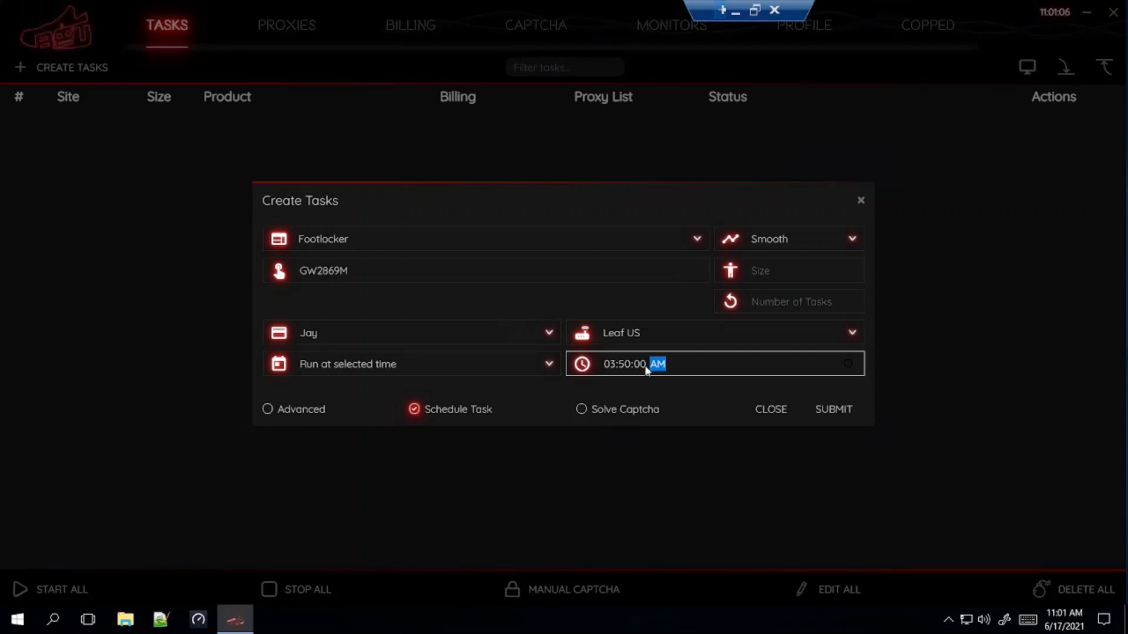
left_click(509, 387)
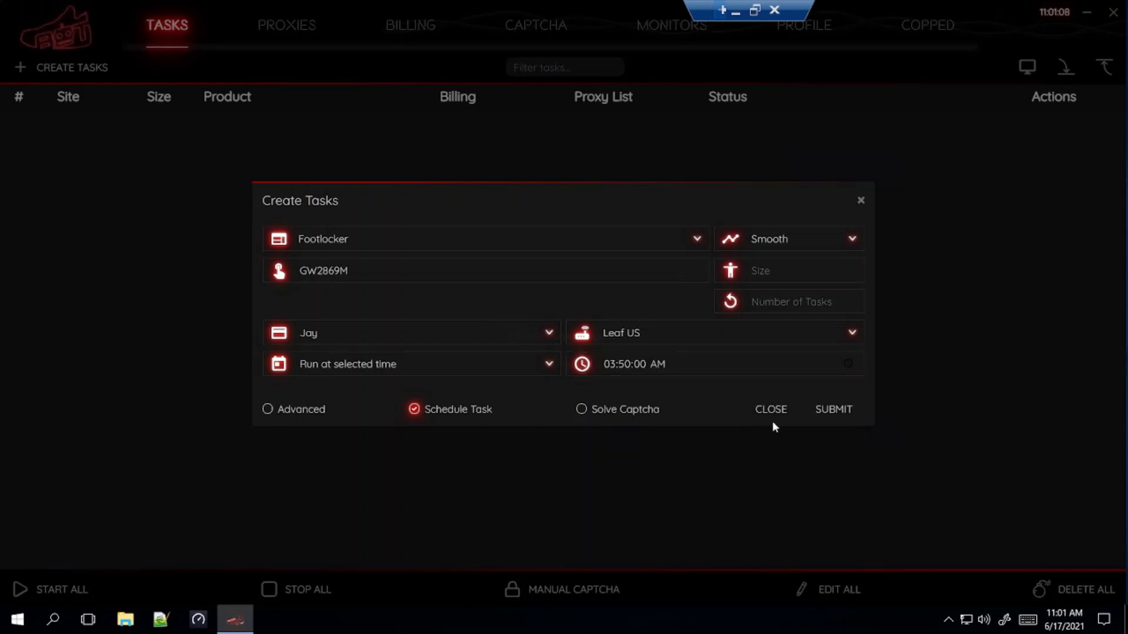
left_click(820, 409)
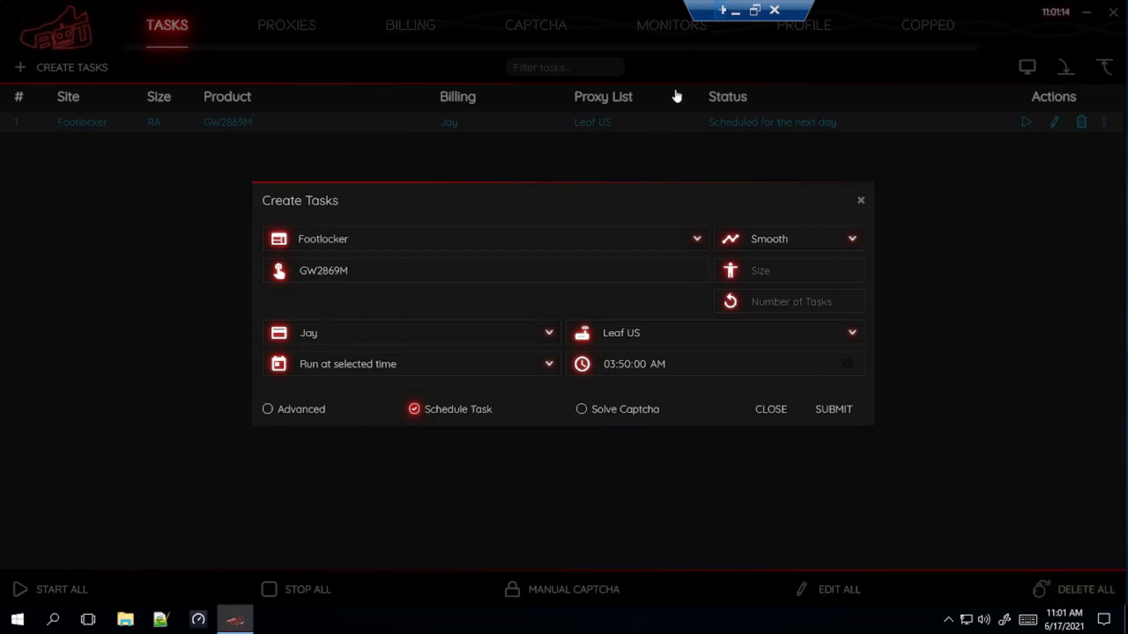
left_click(735, 10)
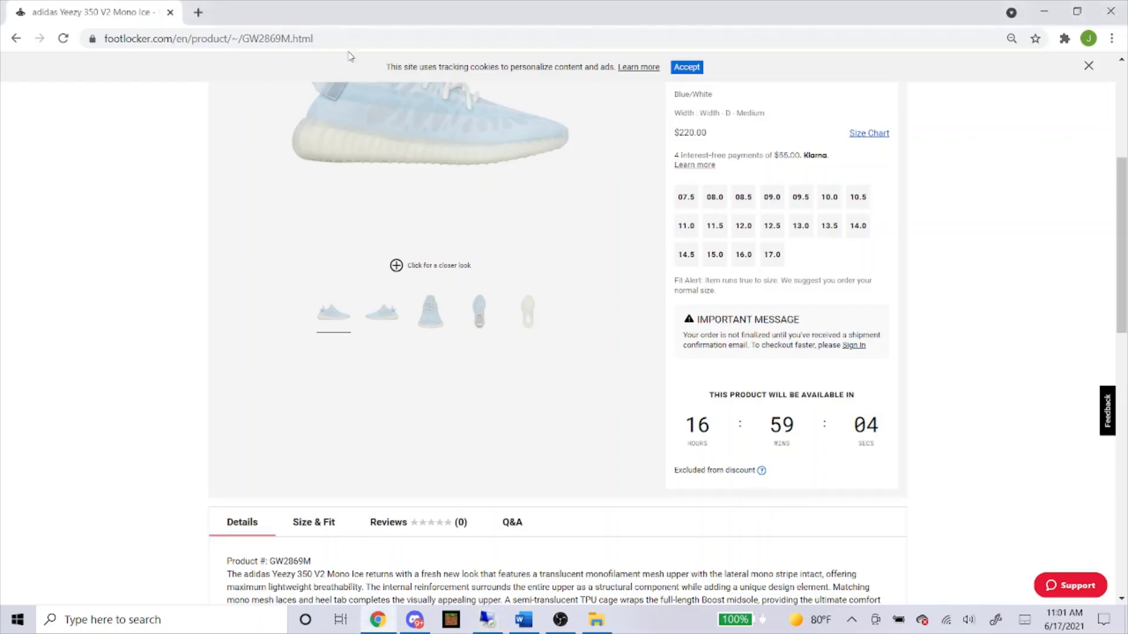
Step: Open the Grade School adidas Yeezy 350 V2 product from Foot Locker's release dates
left_click(16, 38)
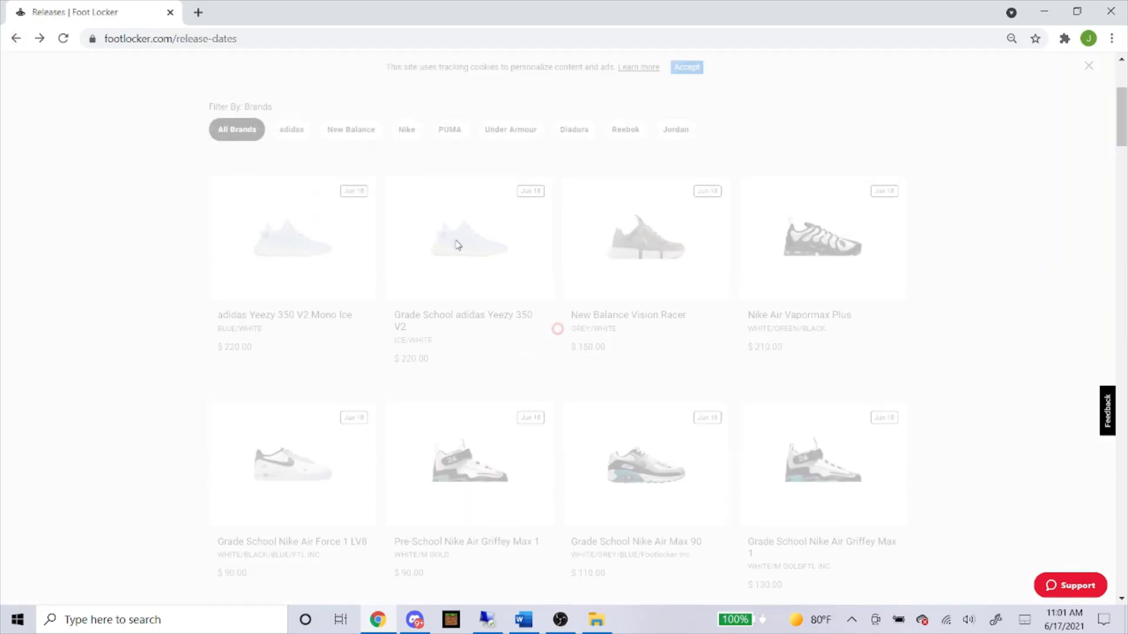
left_click(467, 244)
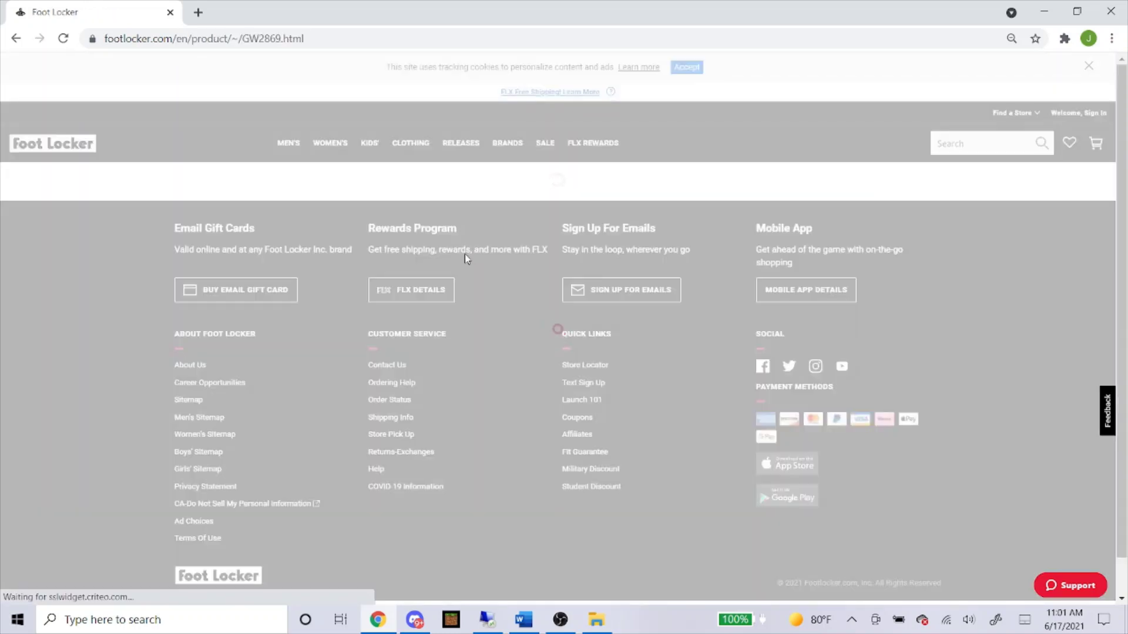
scroll(576, 340, "down", 3)
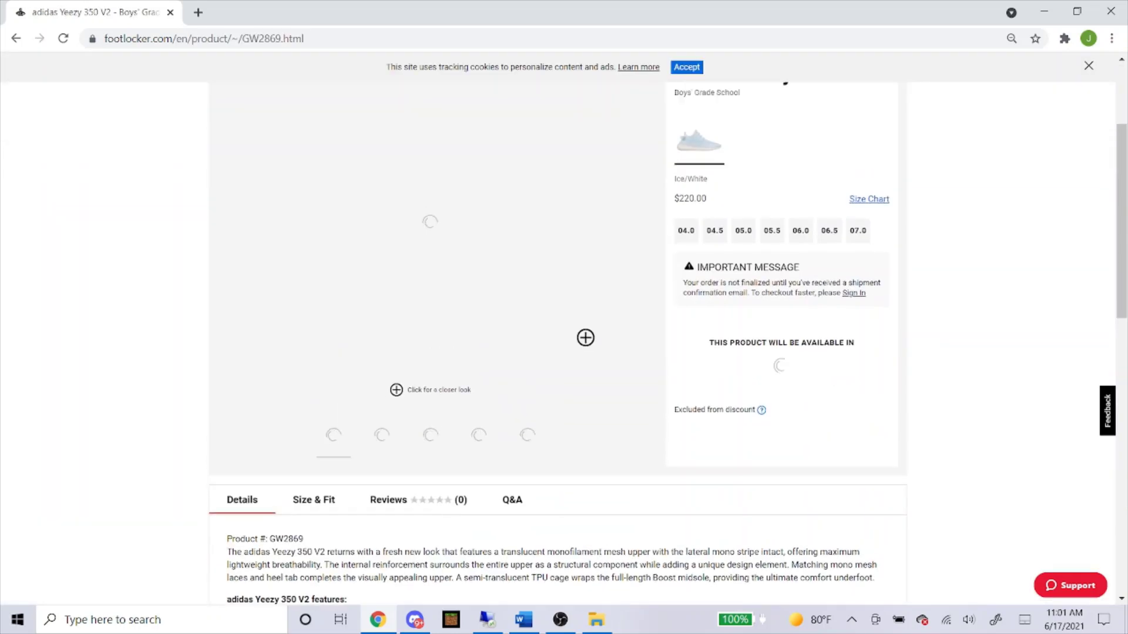
left_click(682, 312)
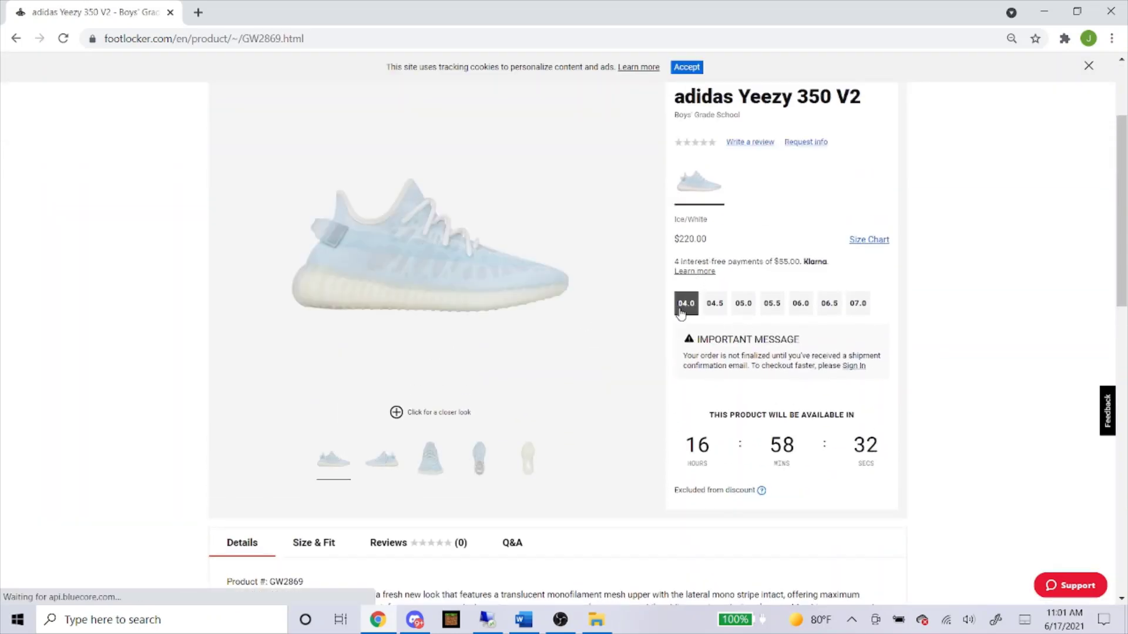
scroll(623, 355, "down", 2)
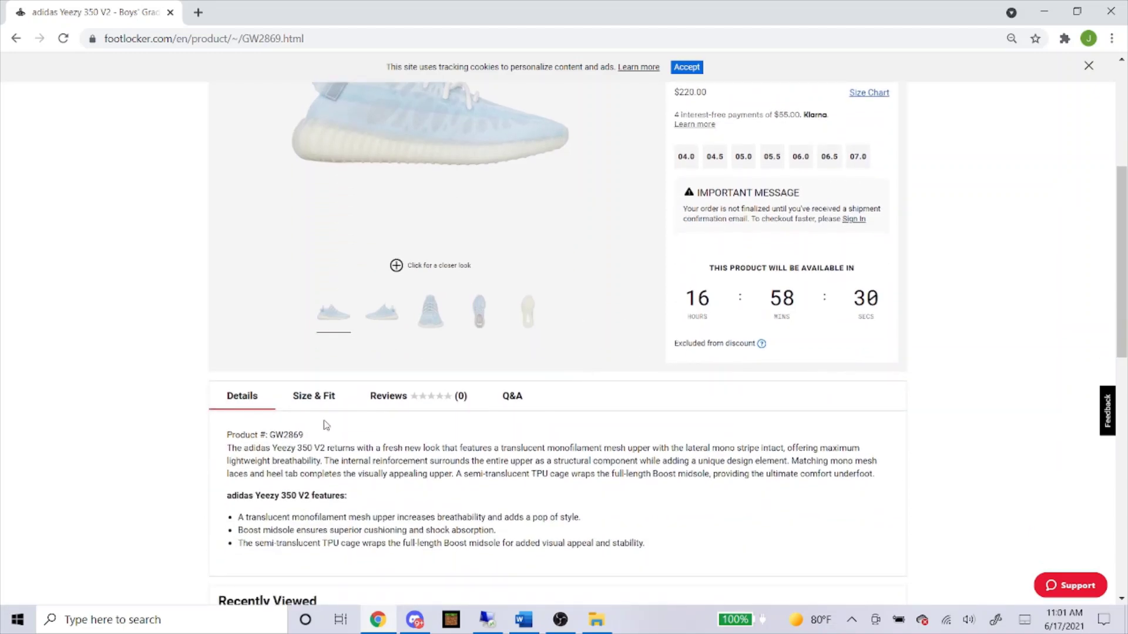
Step: Copy product number GW2869 and select the bot's current SKU for replacement
double_click(291, 436)
right_click(294, 437)
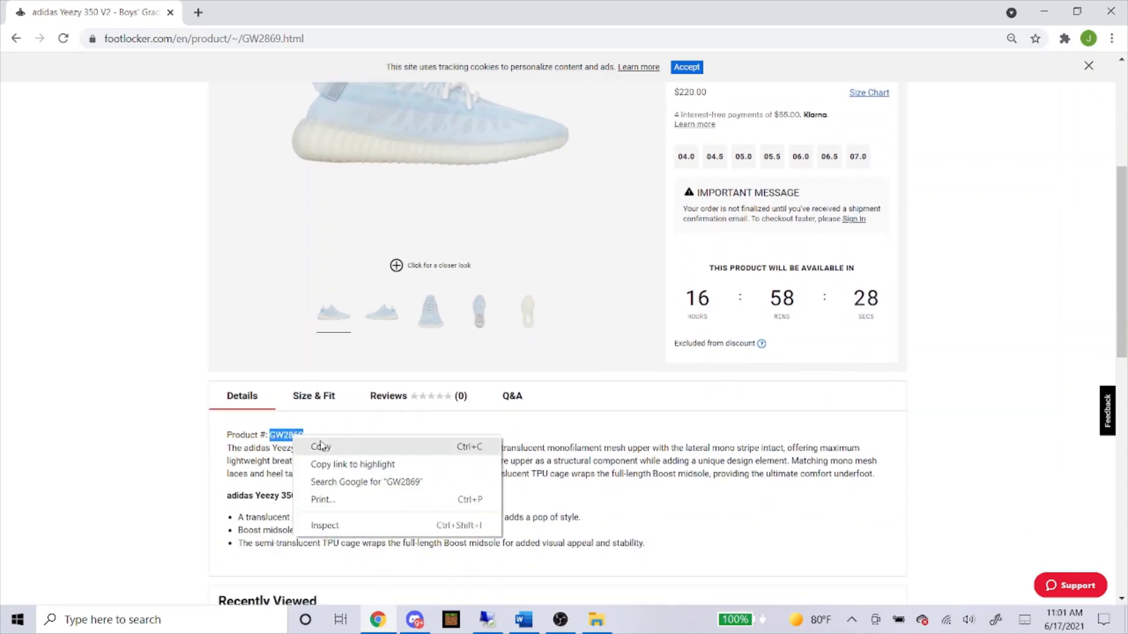
left_click(321, 447)
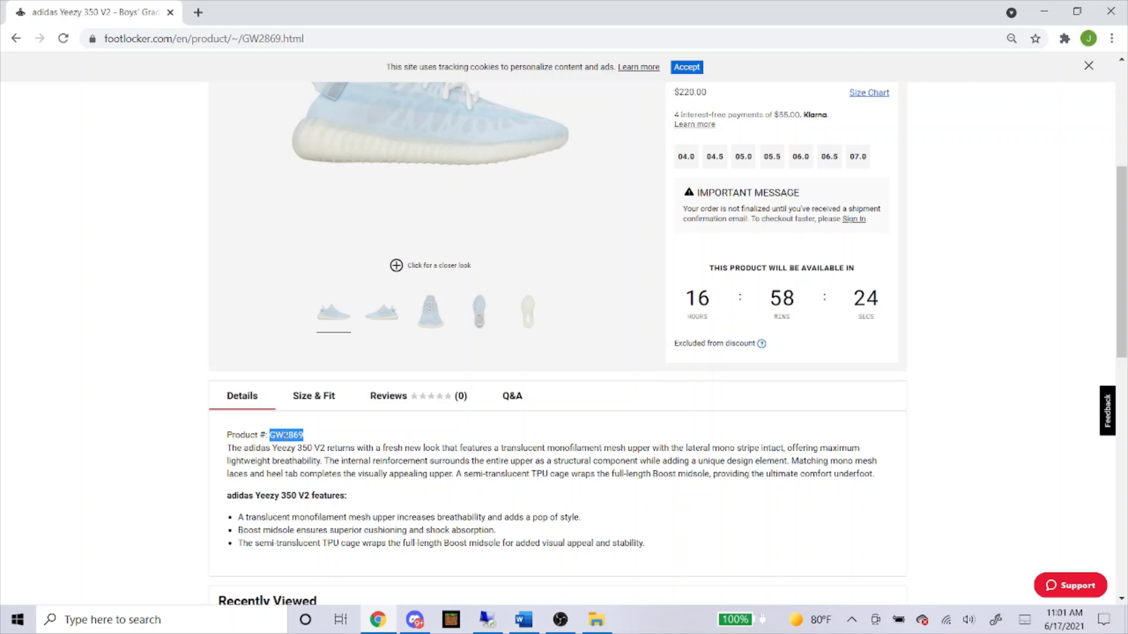
left_click(486, 620)
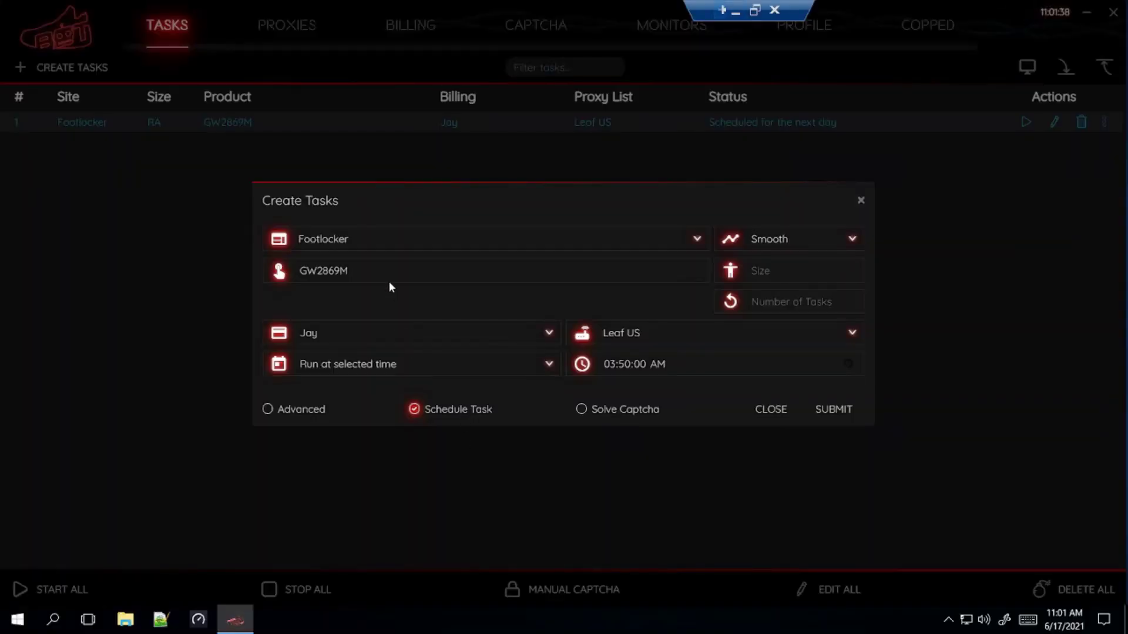
double_click(390, 273)
Step: Paste GW2869 as the product, submit the Footlocker task and close the Create Tasks form
right_click(388, 273)
left_click(409, 303)
left_click(417, 318)
left_click(827, 411)
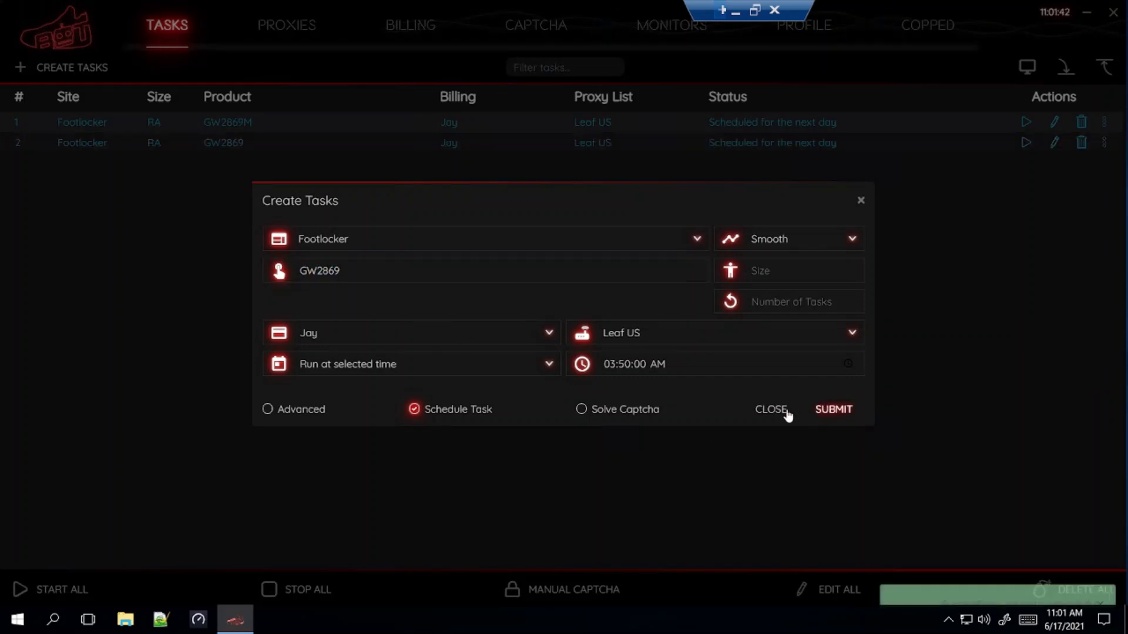
left_click(768, 412)
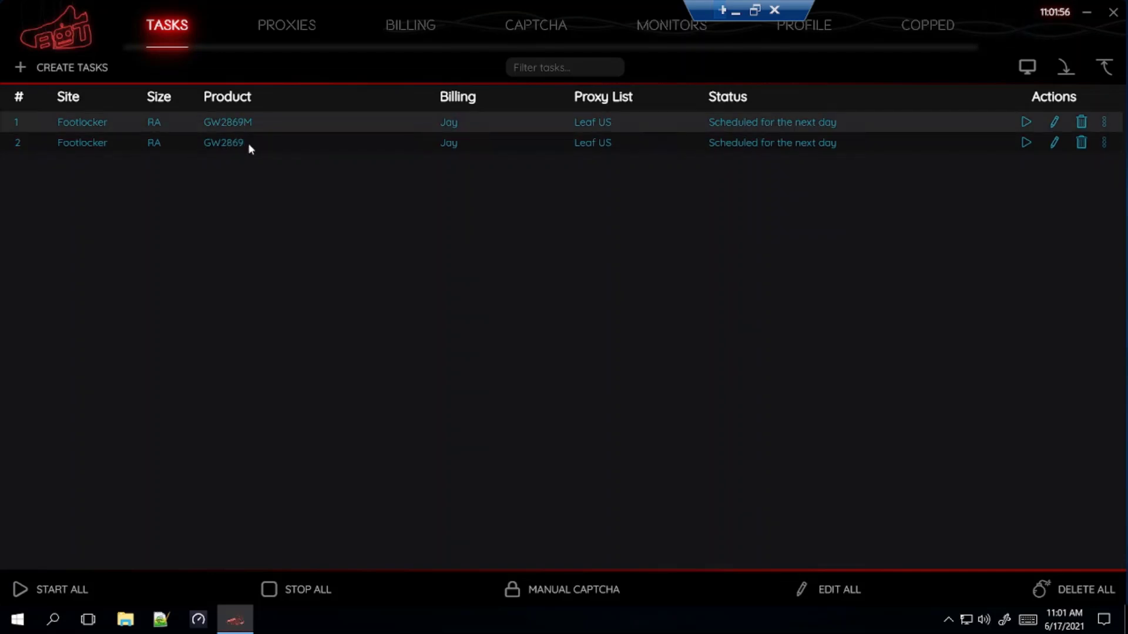
Step: In a new Chrome tab, go to champssports.com and open its Releases calendar
left_click(735, 10)
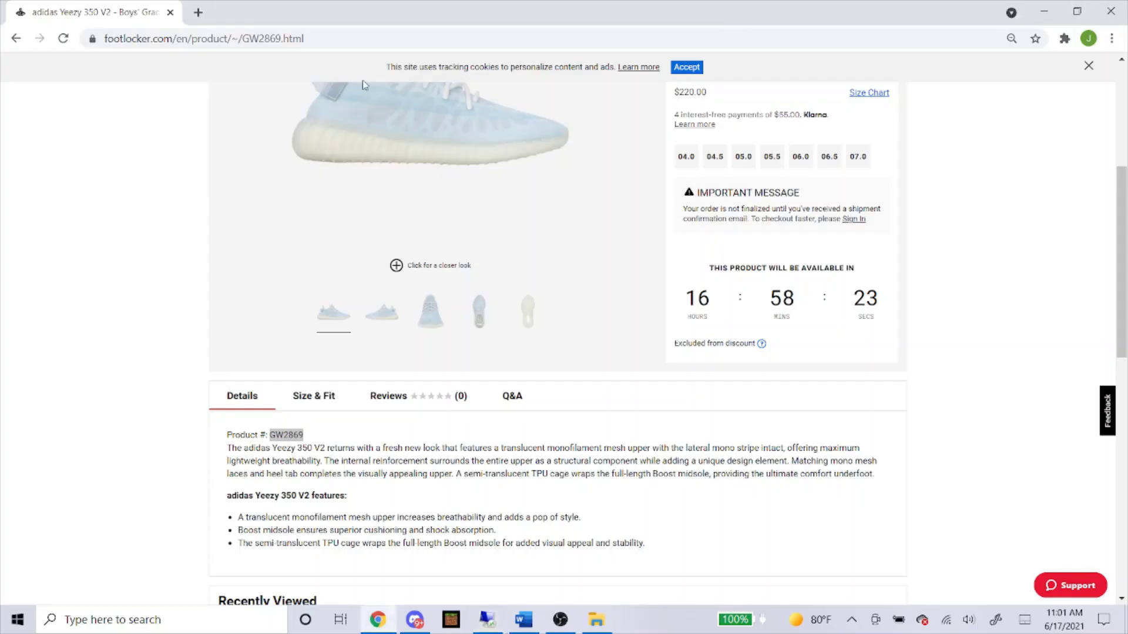
left_click(198, 11)
type("c")
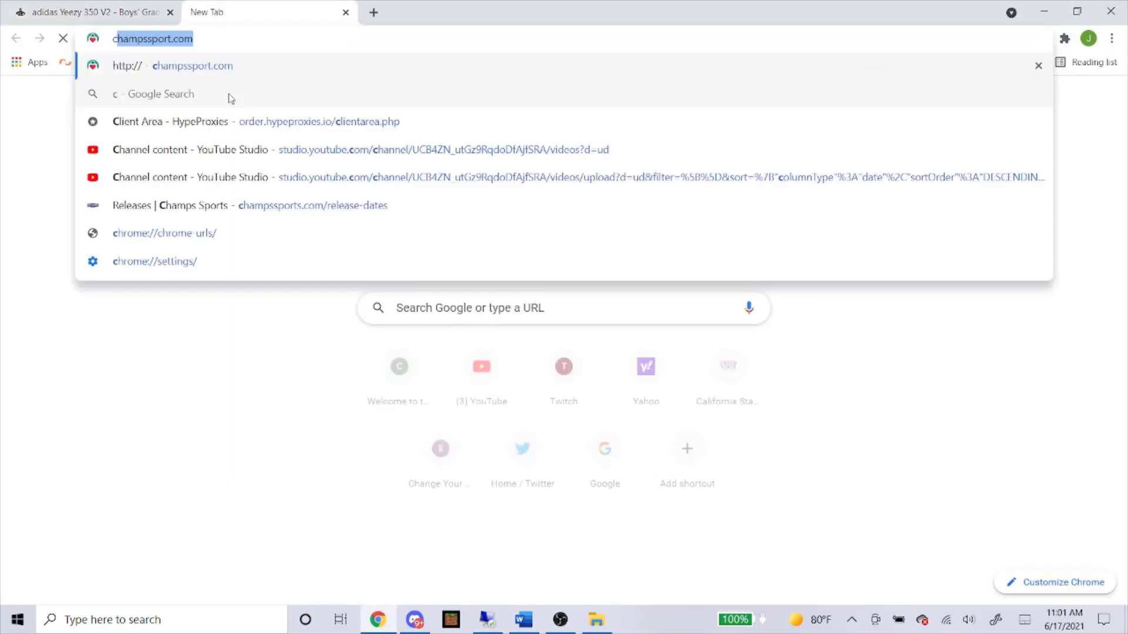
type("hampssp")
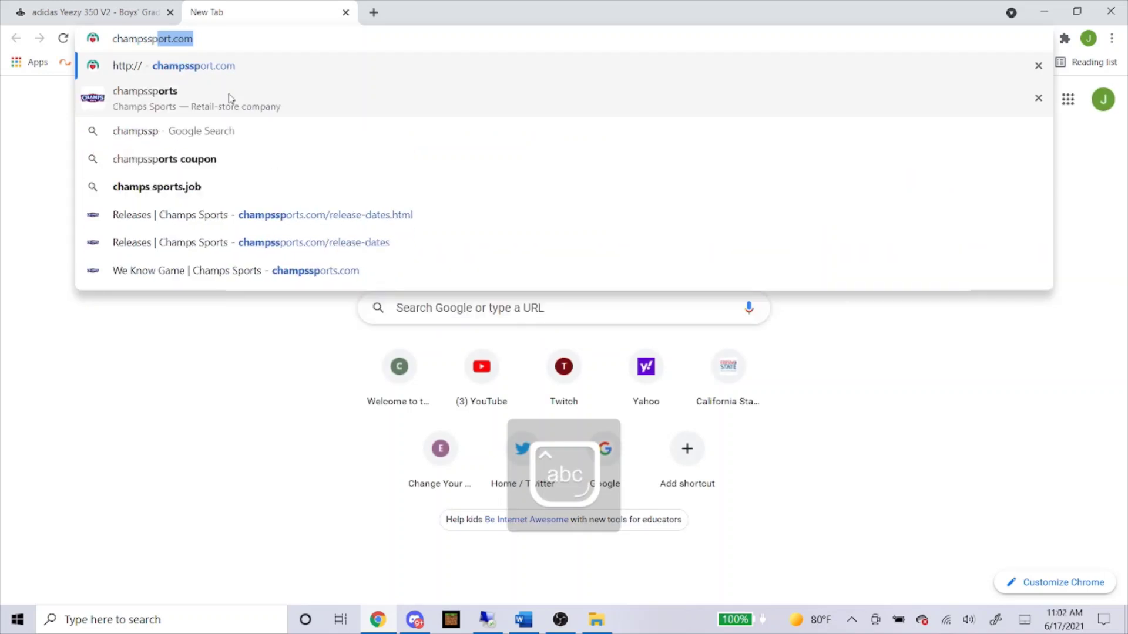
type("o")
key("Return")
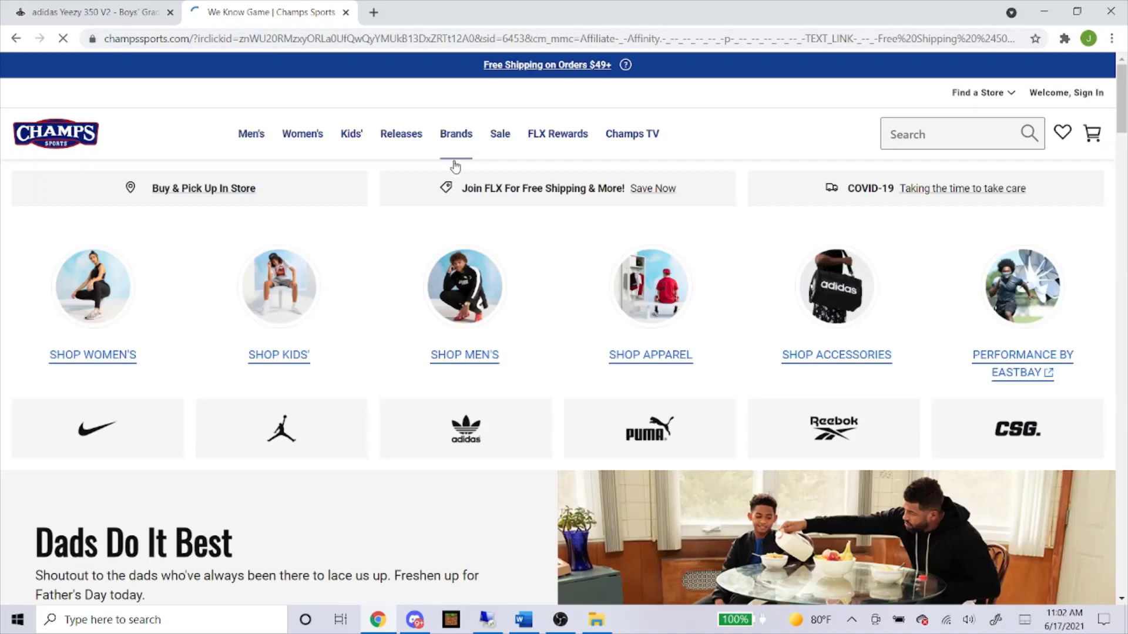
left_click(405, 144)
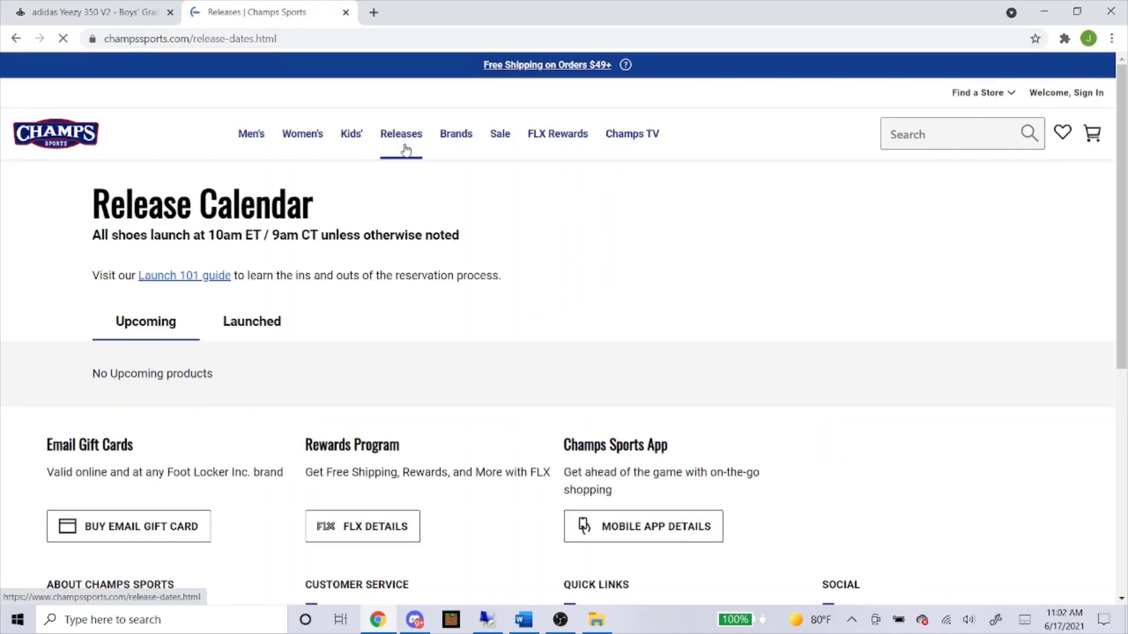
scroll(370, 222, "down", 4)
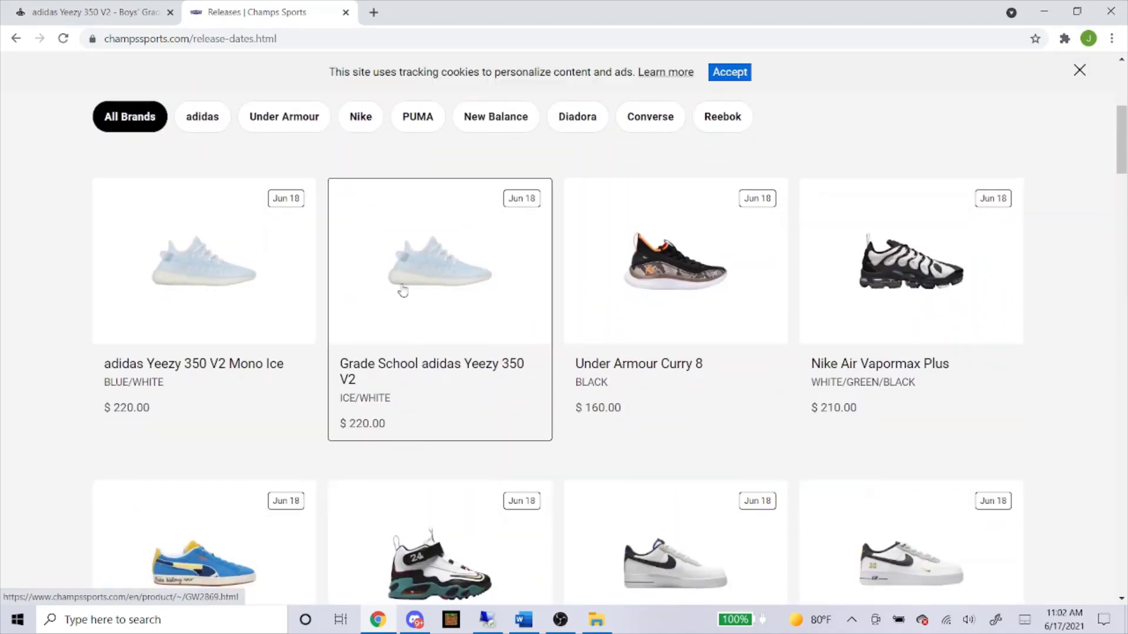
Step: Open the Yeezy 350 V2 Mono Ice release page in a new tab
right_click(220, 289)
left_click(248, 298)
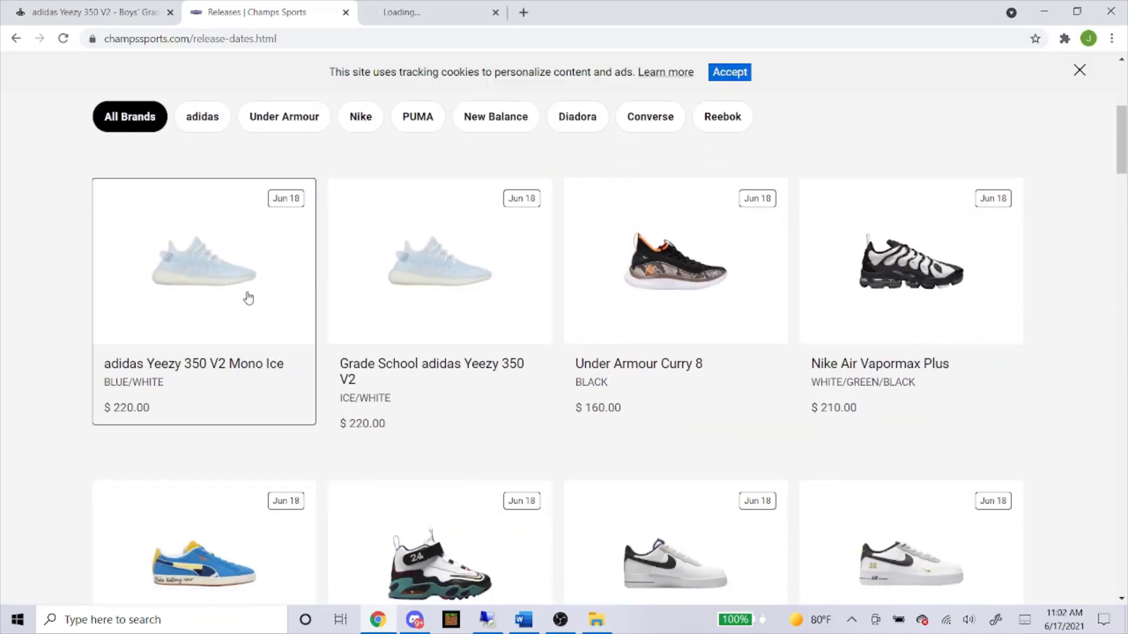
key("ctrl+Tab")
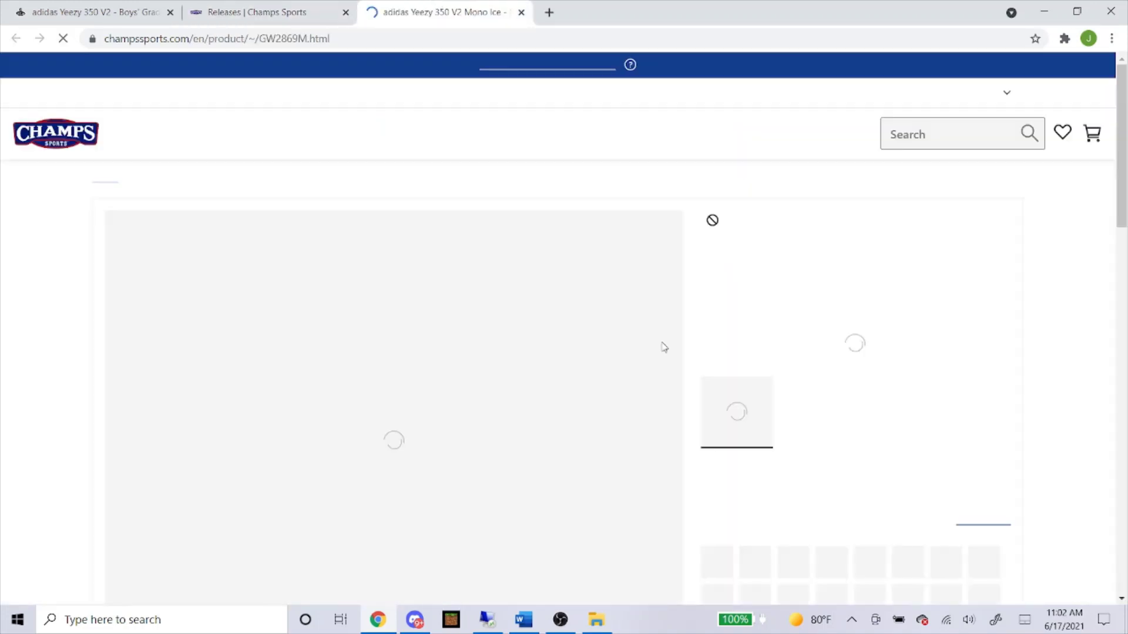
scroll(737, 335, "down", 3)
scroll(760, 389, "up", 3)
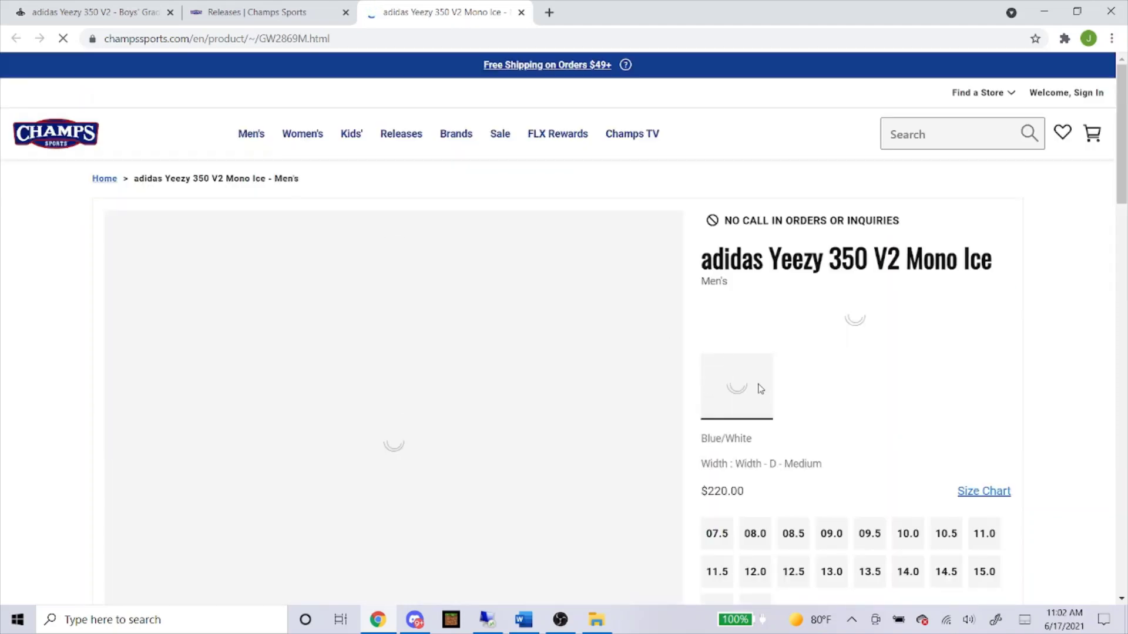
scroll(743, 385, "down", 10)
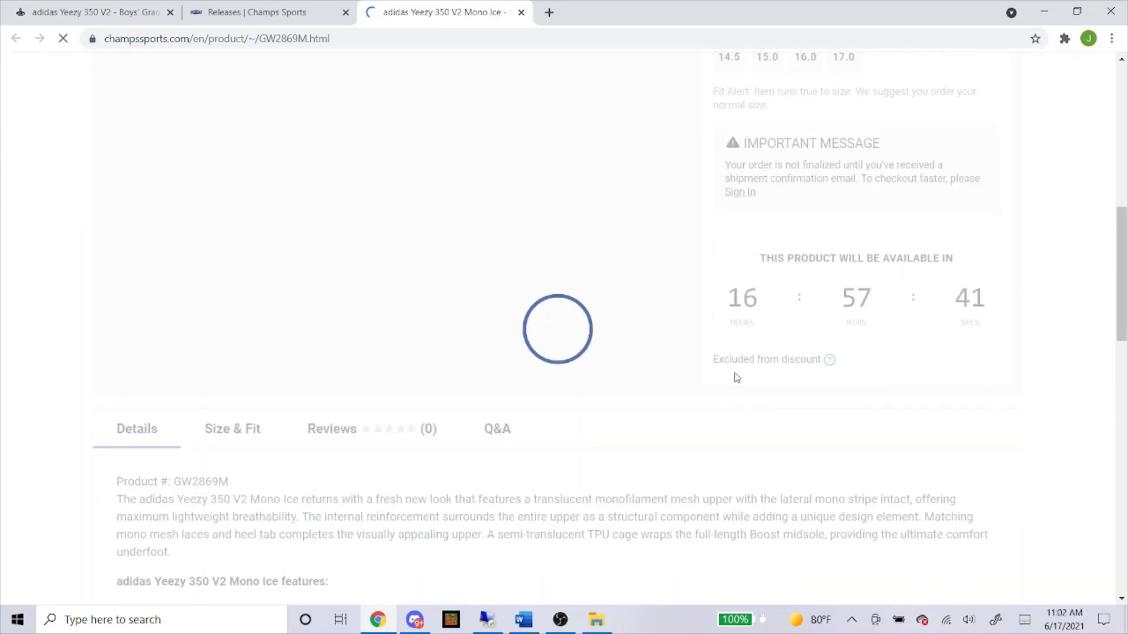
scroll(594, 363, "down", 3)
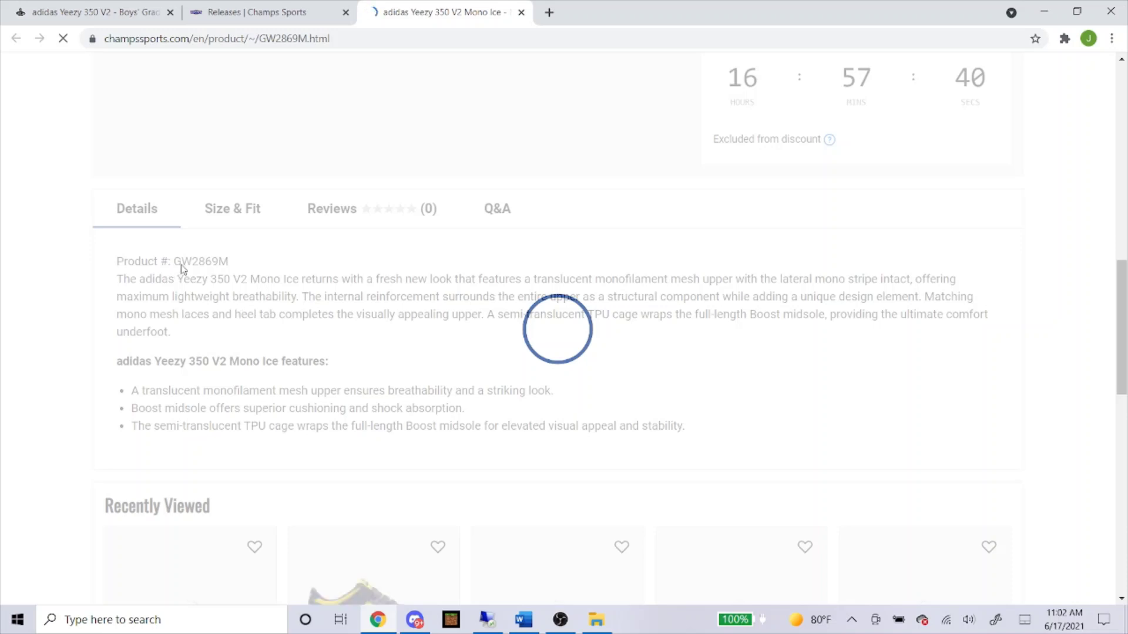
scroll(203, 264, "down", 1)
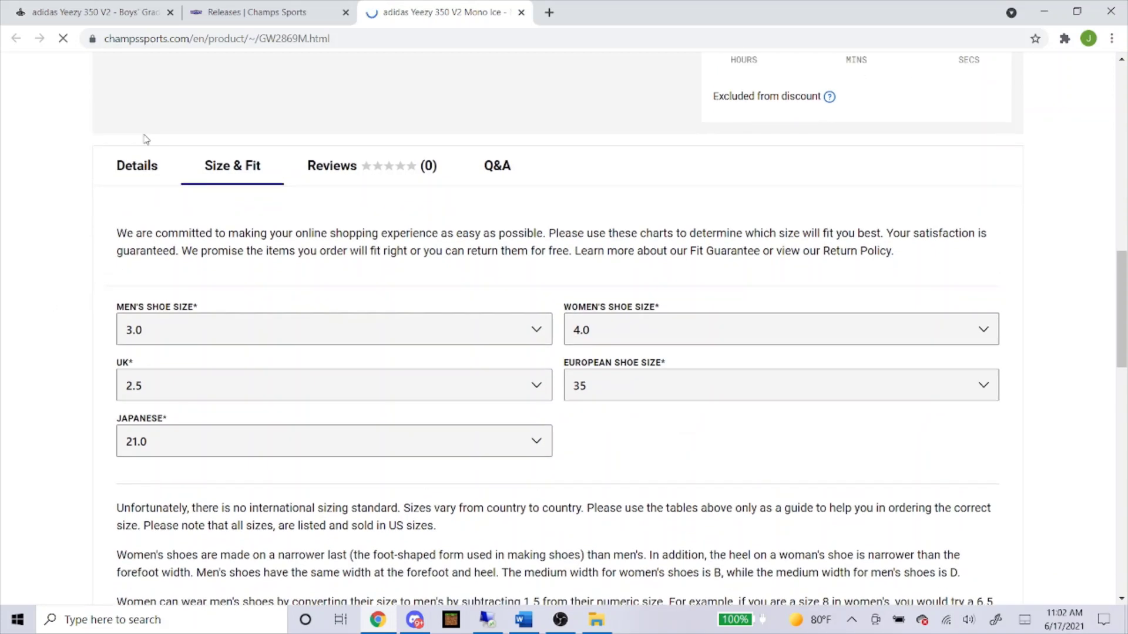
Step: Copy Product # GW2869M from the product details and return to the NSB remote session
left_click(139, 173)
double_click(188, 218)
right_click(201, 219)
left_click(210, 229)
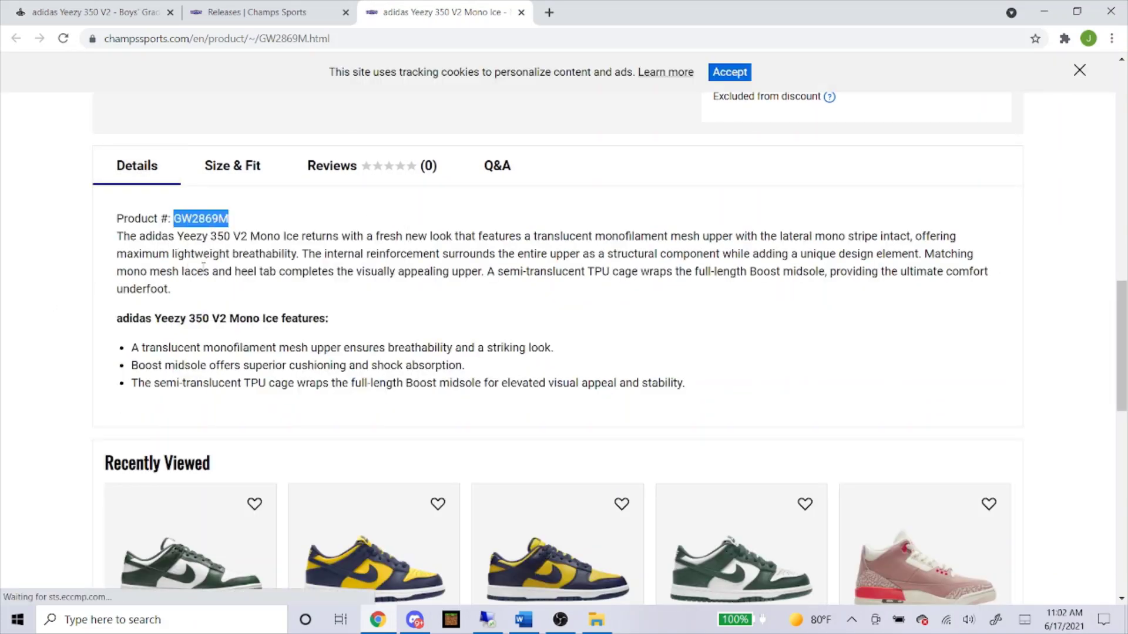
left_click(495, 614)
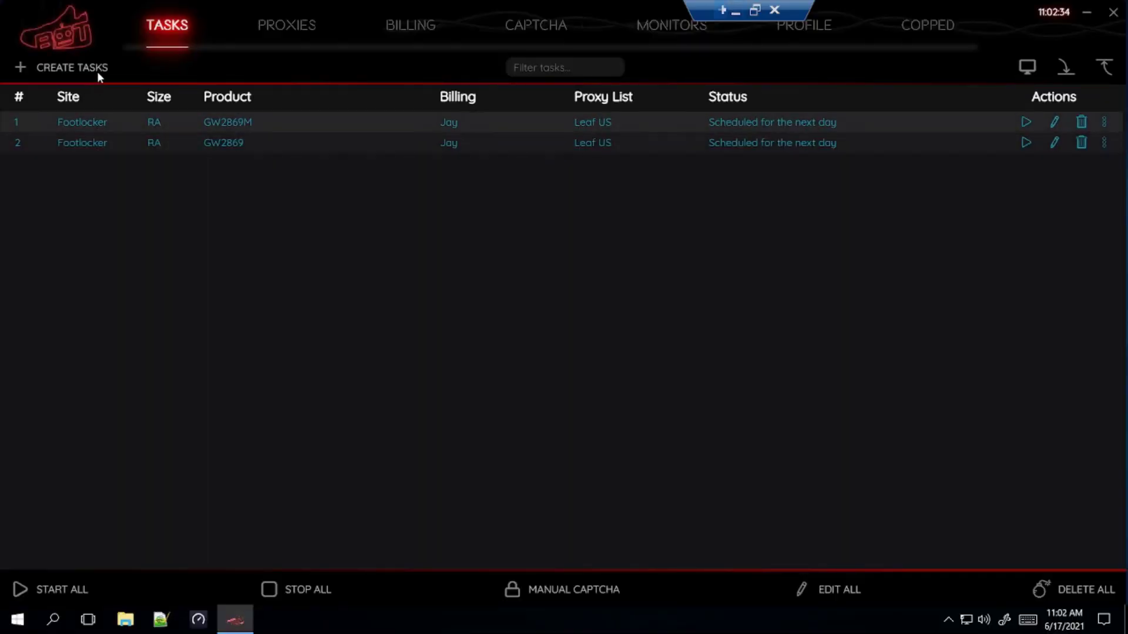
left_click(97, 72)
Step: Create a ChampsSport task with GW2869M replacing the old product number, submit it and close the form
left_click(511, 239)
type("champs")
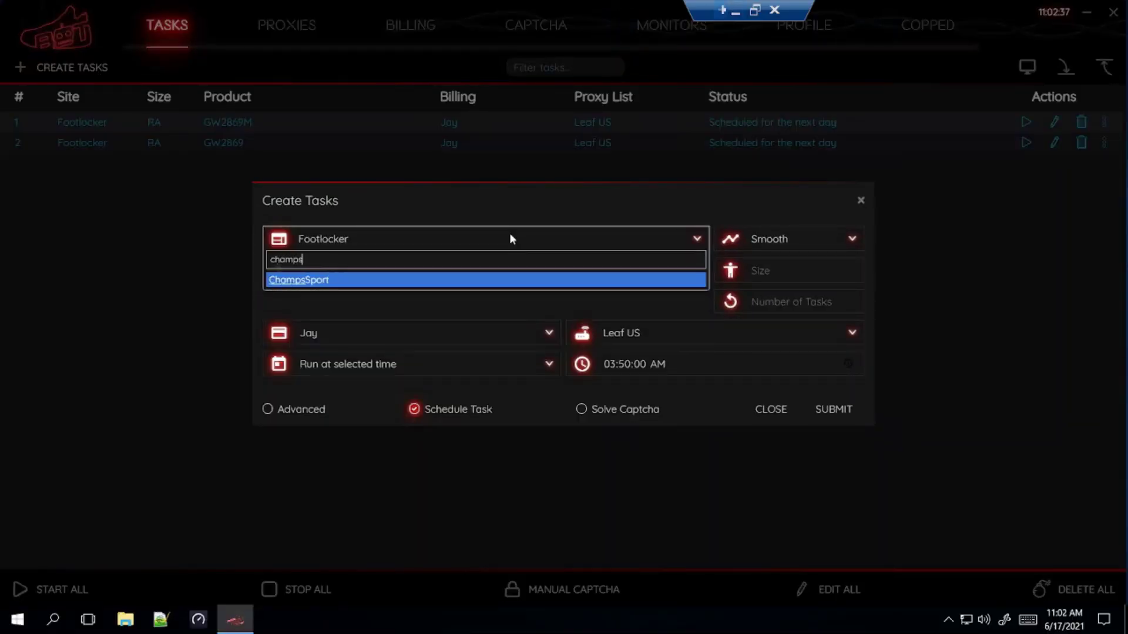
key("Return")
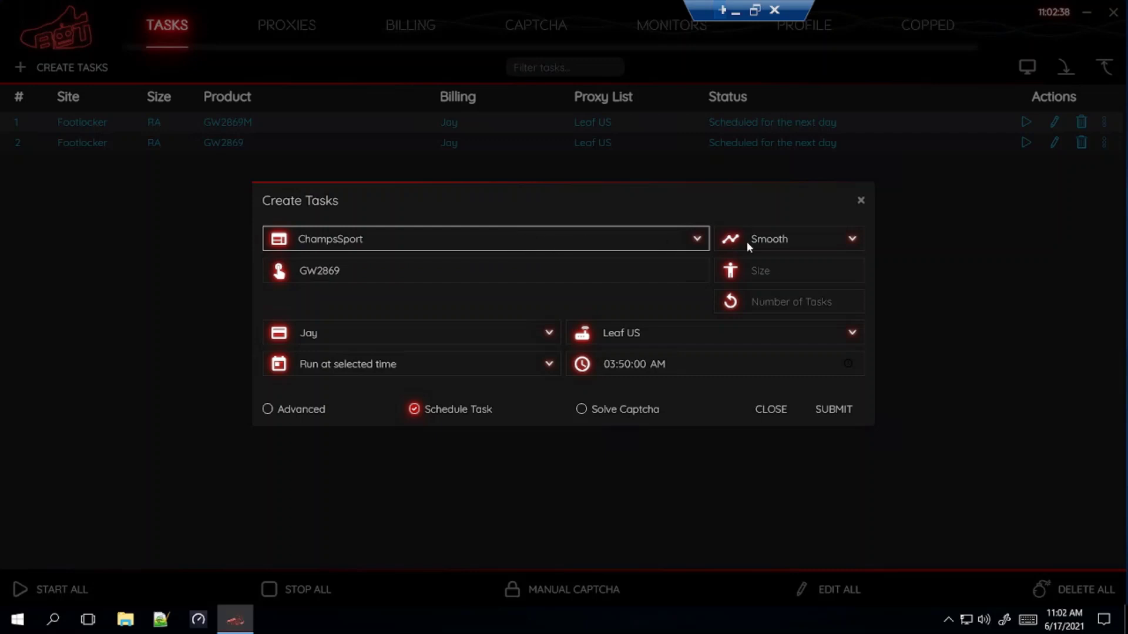
left_click(573, 271)
key("ctrl+a")
key("BackSpace")
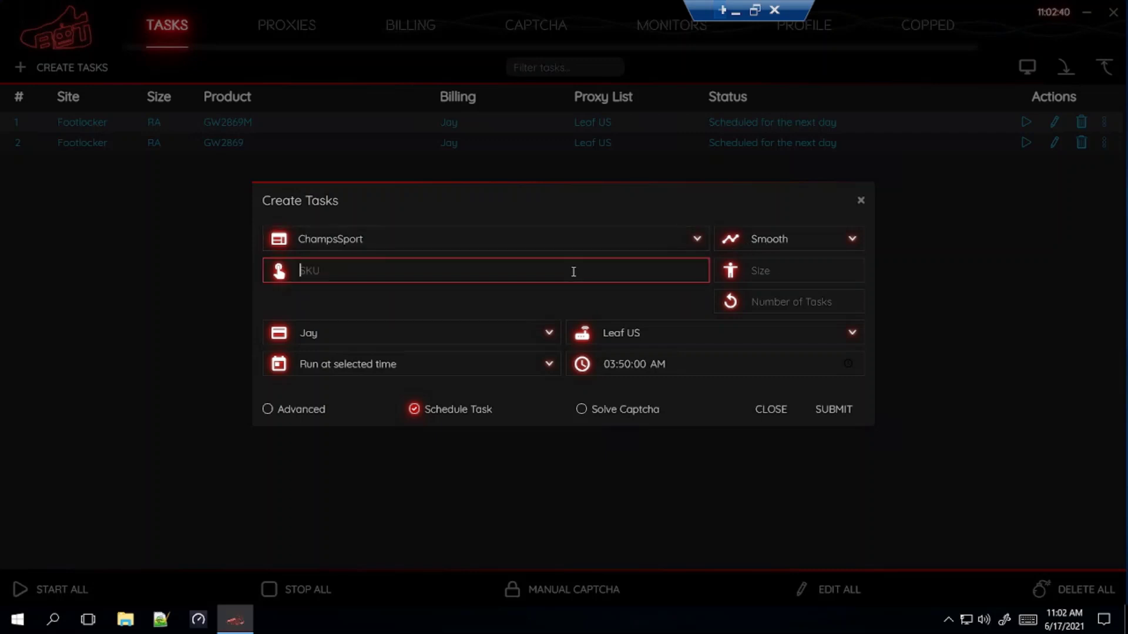
right_click(571, 268)
left_click(597, 295)
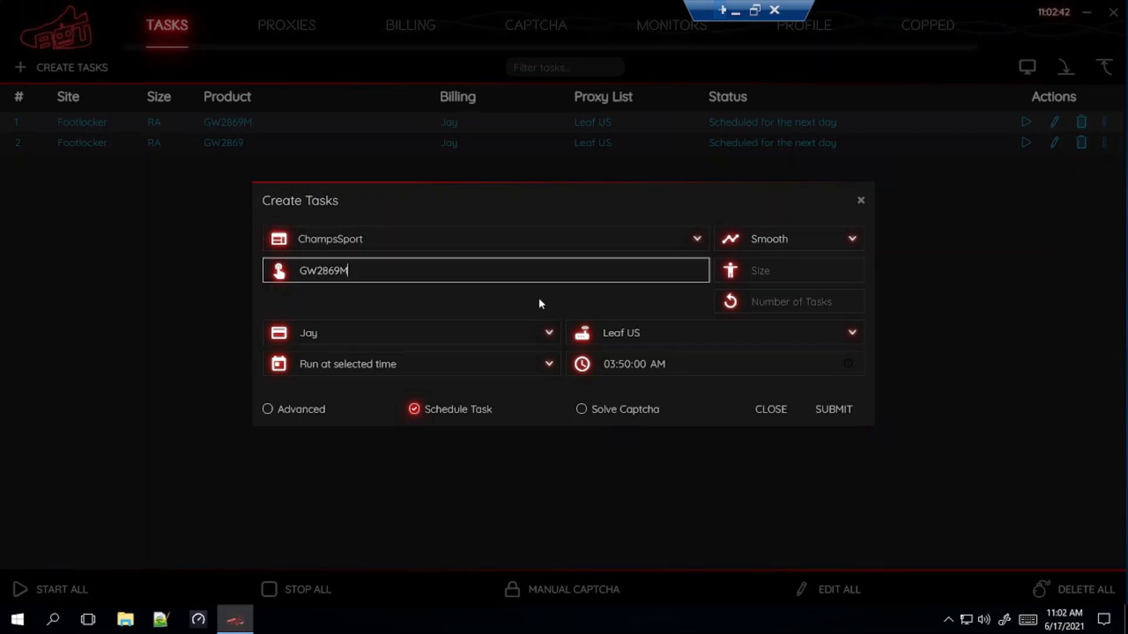
left_click(848, 411)
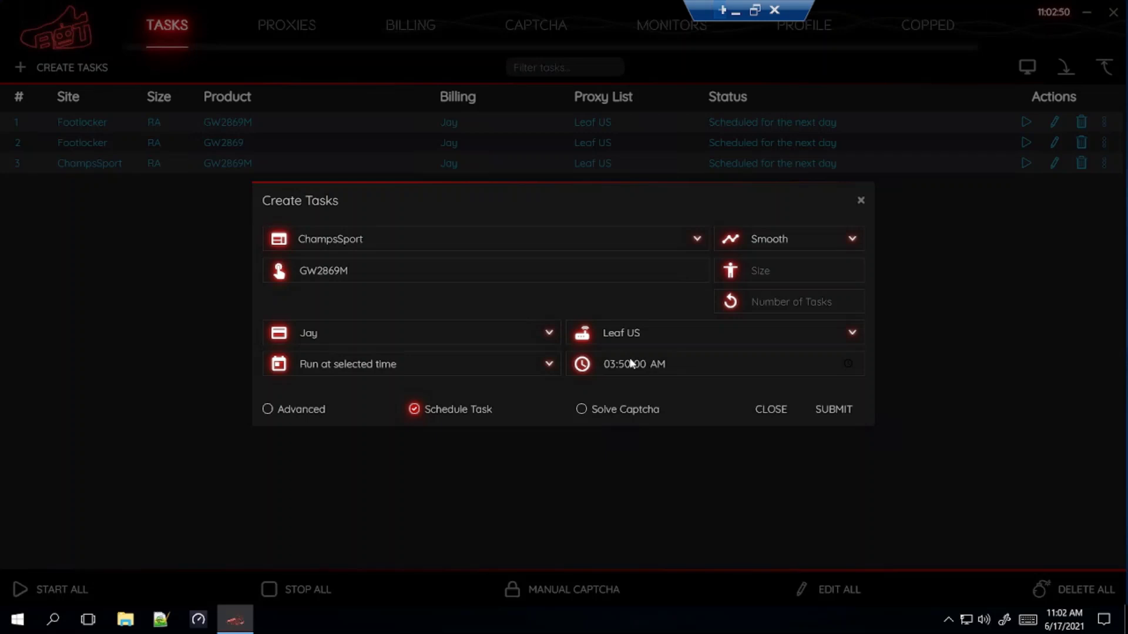
left_click(770, 411)
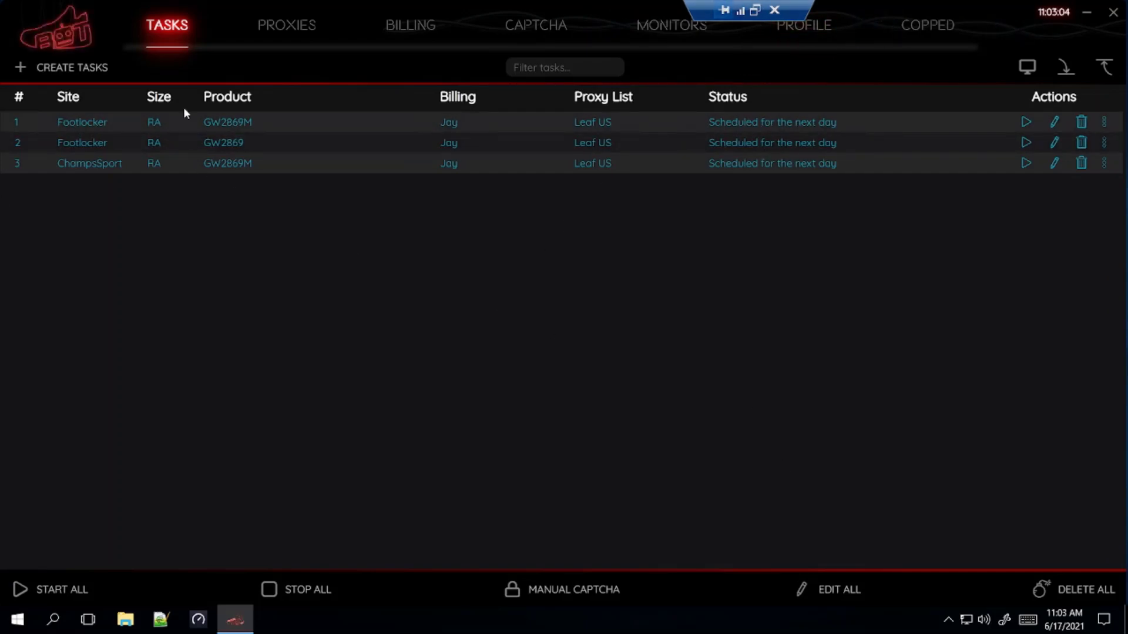
Step: Create another ChampsSport GW2869M task with monitor and restock timeouts of 10000, then close the form
left_click(50, 68)
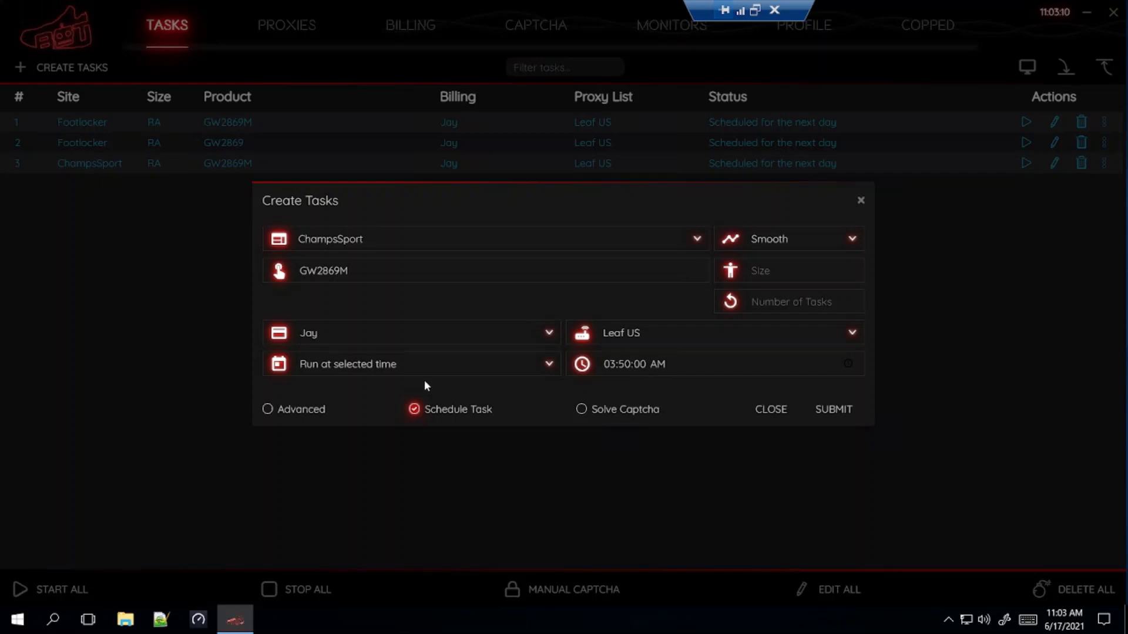
left_click(280, 412)
left_click(311, 380)
type("10000")
key("Tab")
type("1000")
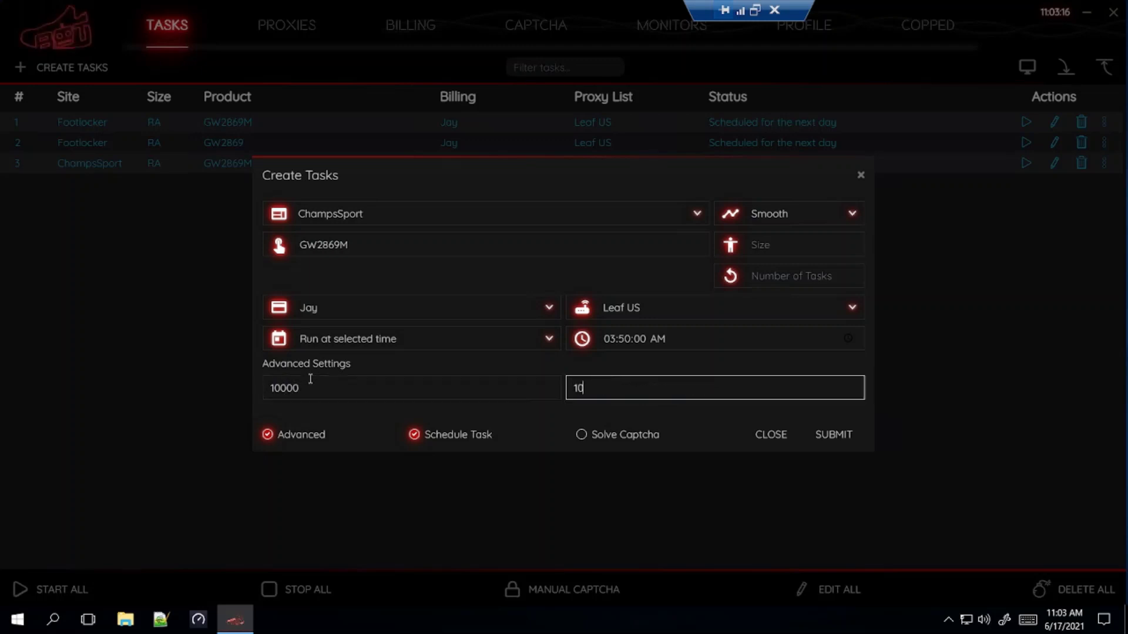
type("0")
key("Return")
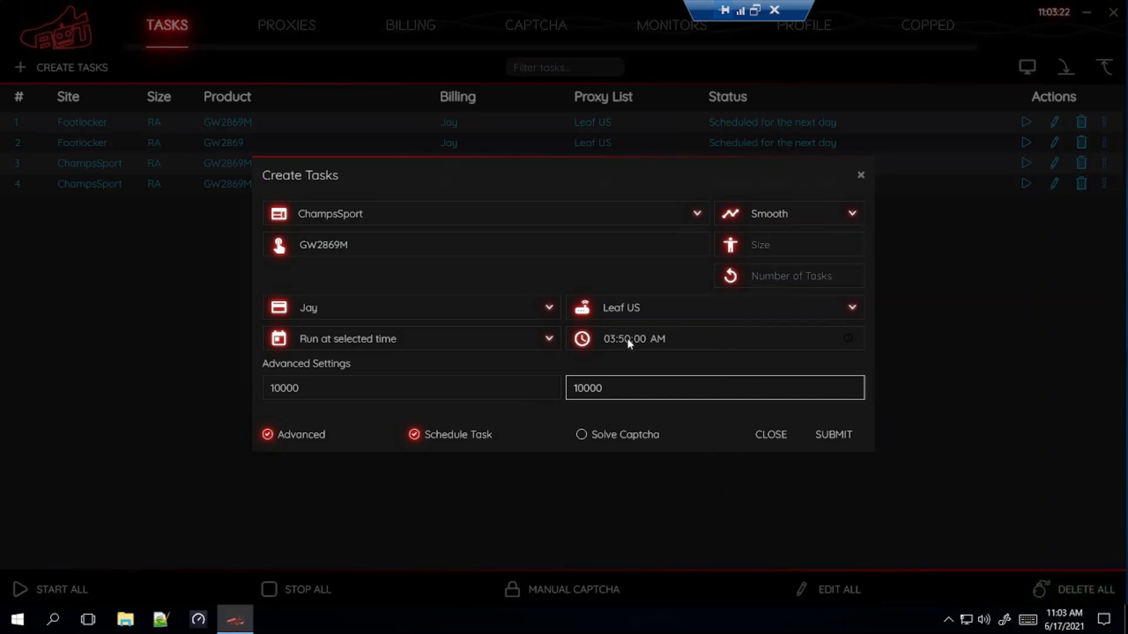
left_click(766, 434)
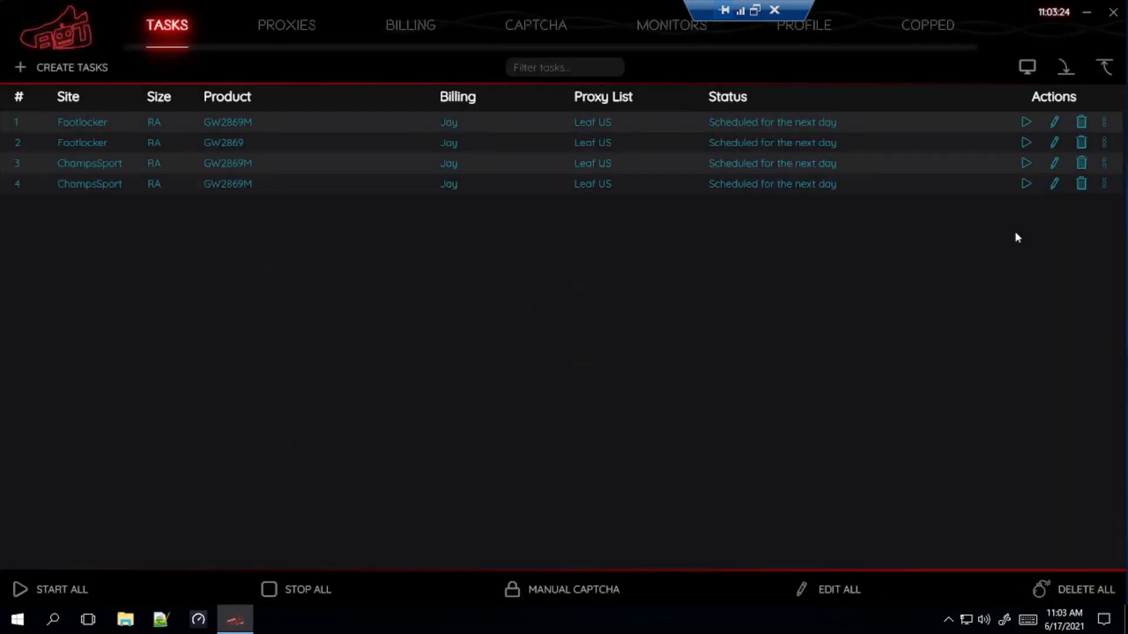
Step: Start task 4, then edit its advanced settings to 3500 and submit
left_click(1024, 186)
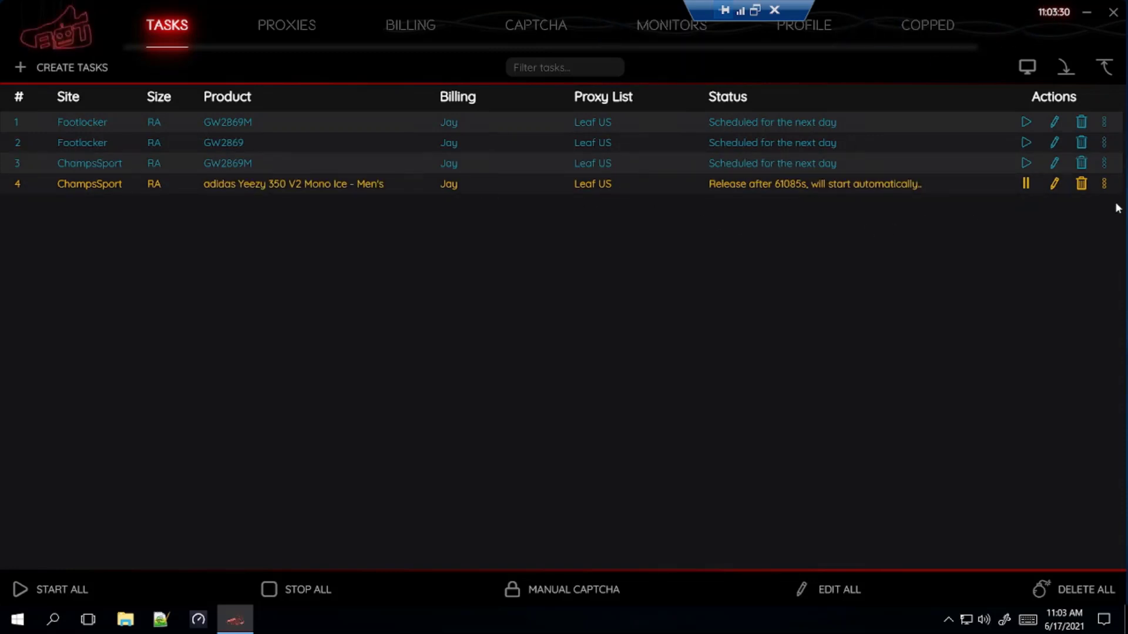
left_click(1102, 185)
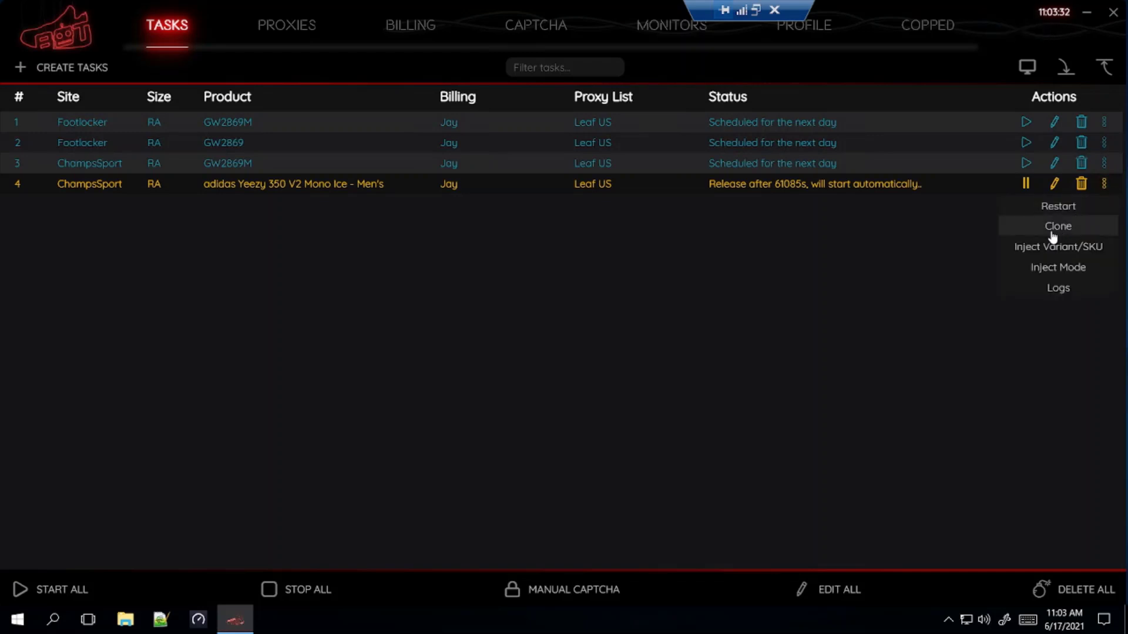
left_click(1053, 184)
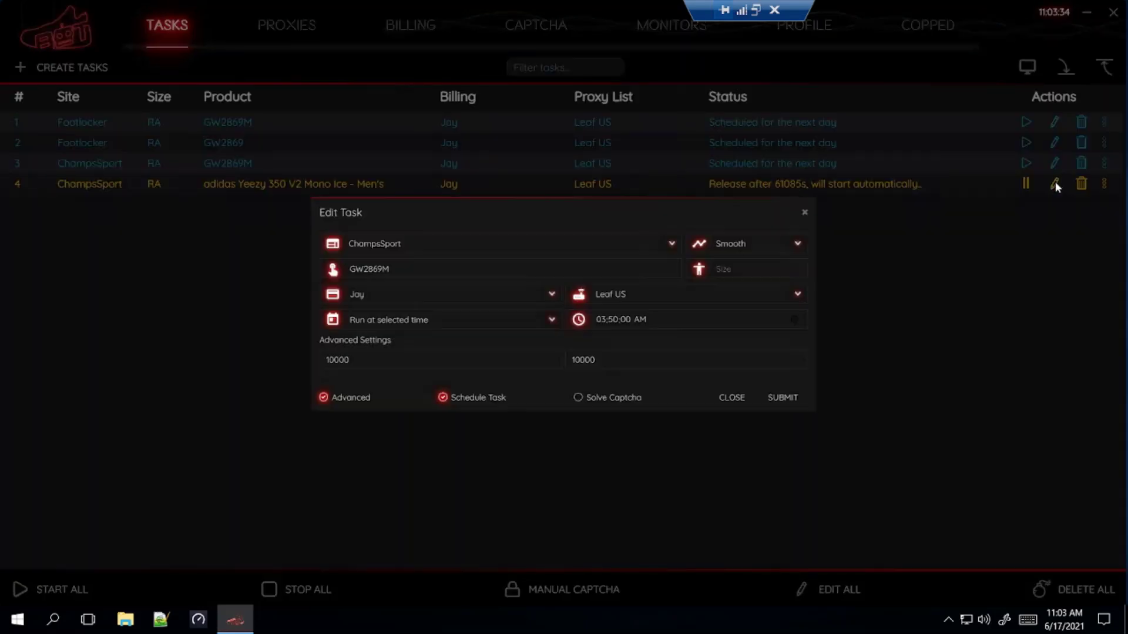
double_click(413, 375)
type("3")
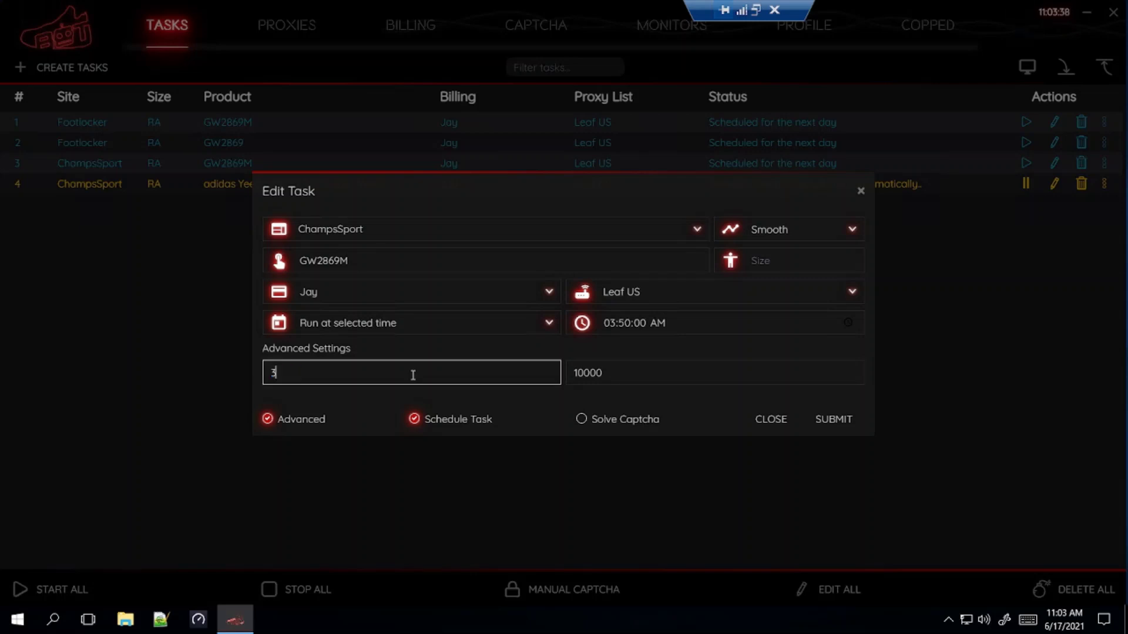
type("500")
key("Tab")
type("3500")
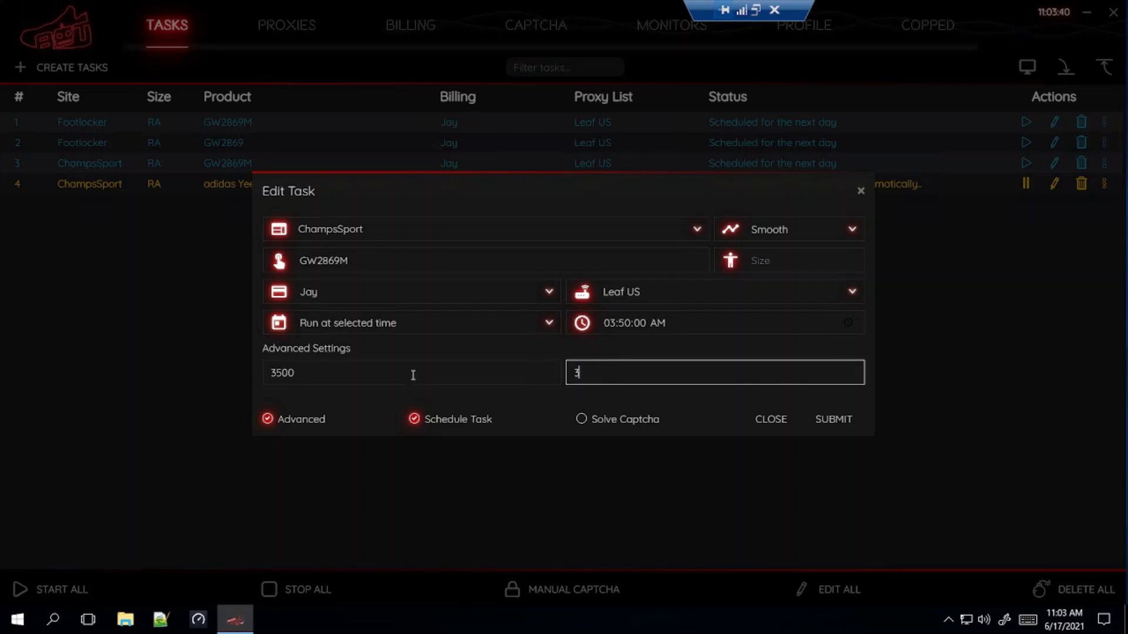
key("Return")
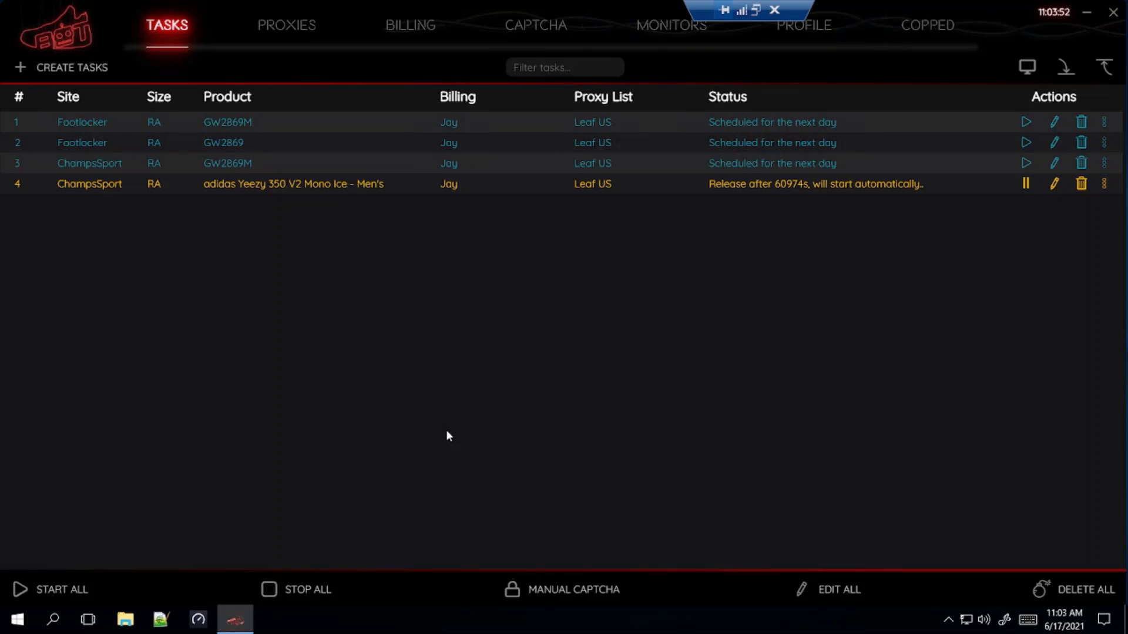
Step: Stop the running task, delete the Footlocker GW2869M task, and bring up the Word notes
key("super")
left_click(1026, 184)
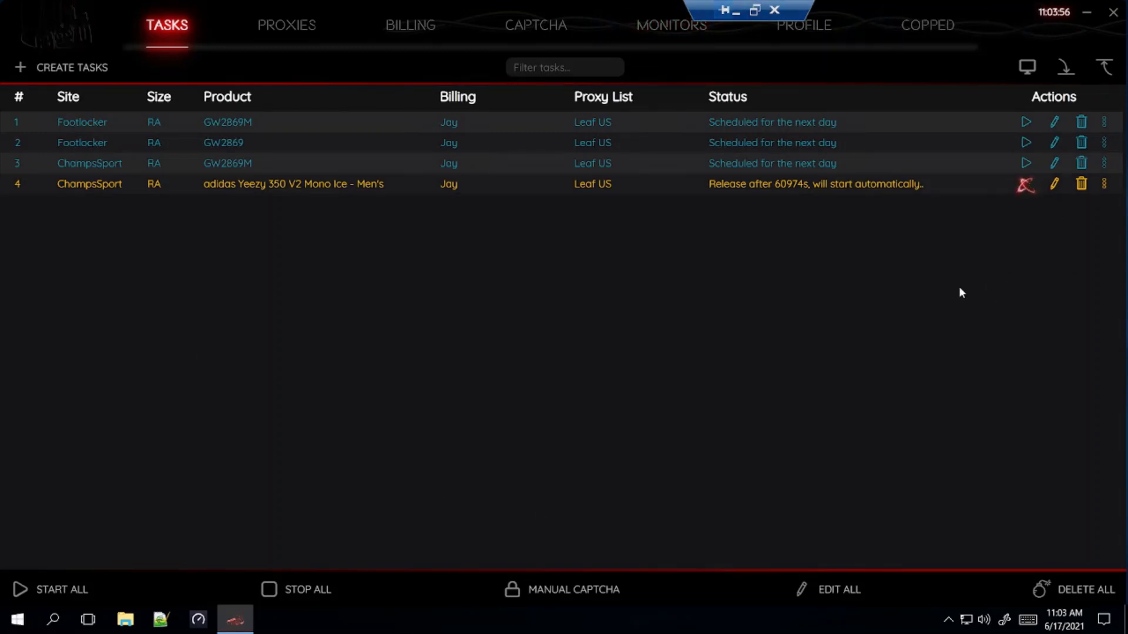
left_click(1081, 122)
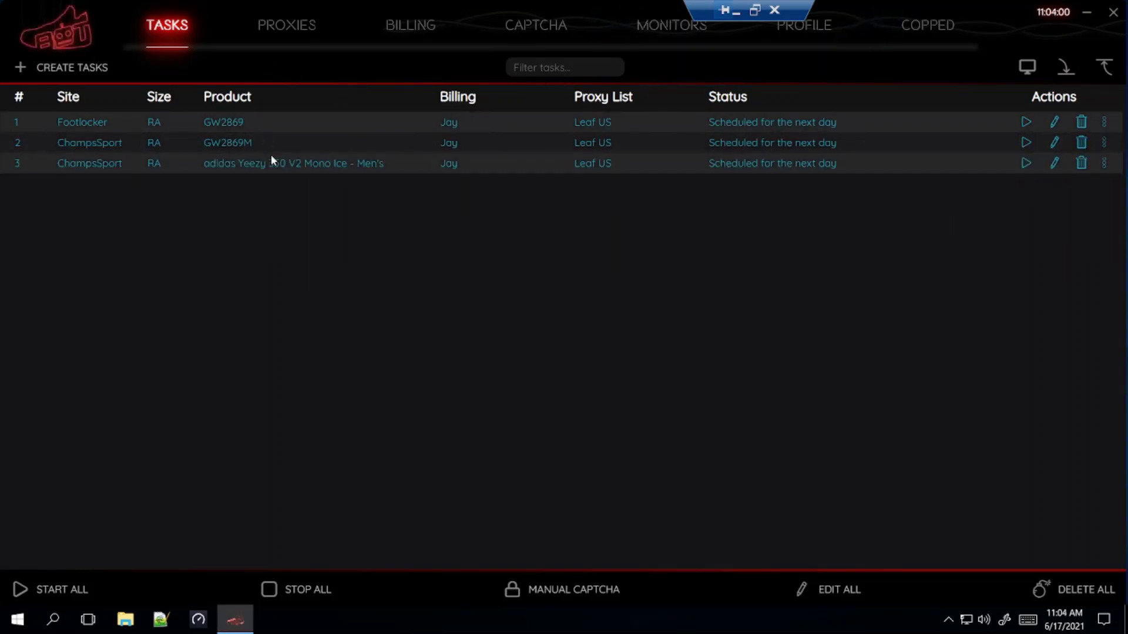
left_click(736, 10)
left_click(515, 615)
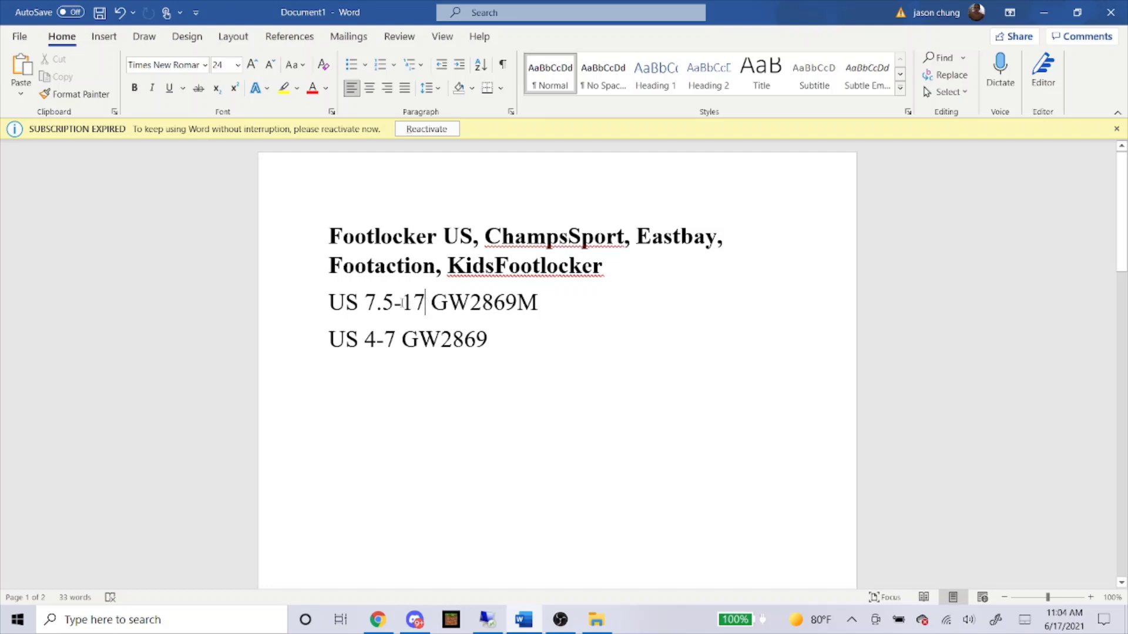
Step: Review the notes by highlighting size range US 7.5-17 and codes GW2869M and GW2869, then return to NSB
left_click_drag(426, 302, 339, 297)
left_click_drag(556, 306, 434, 304)
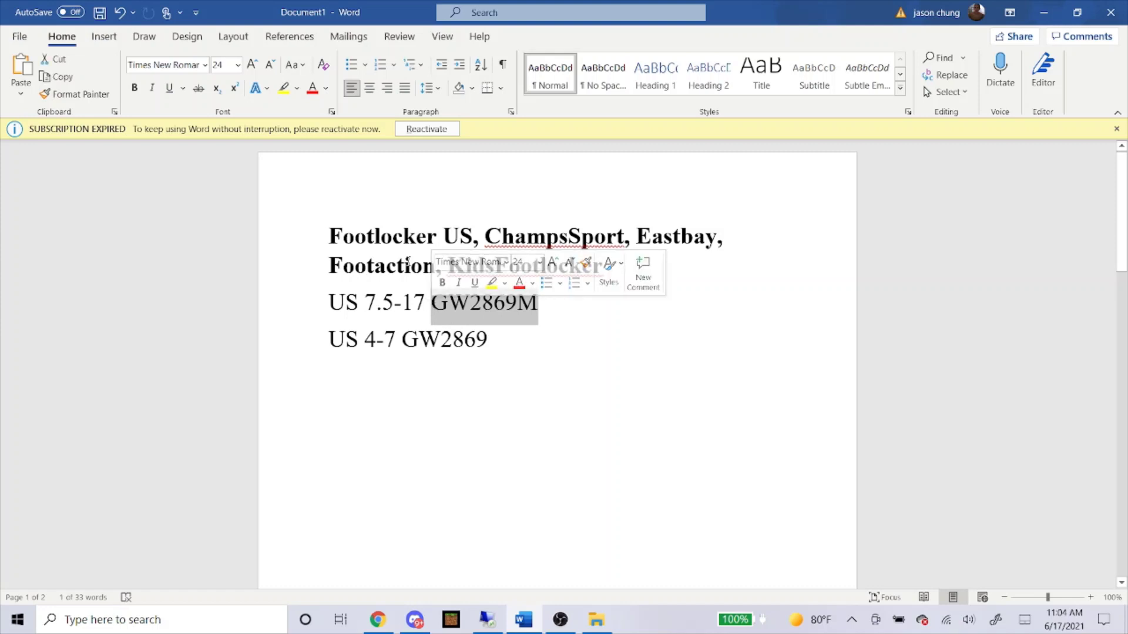
left_click(707, 433)
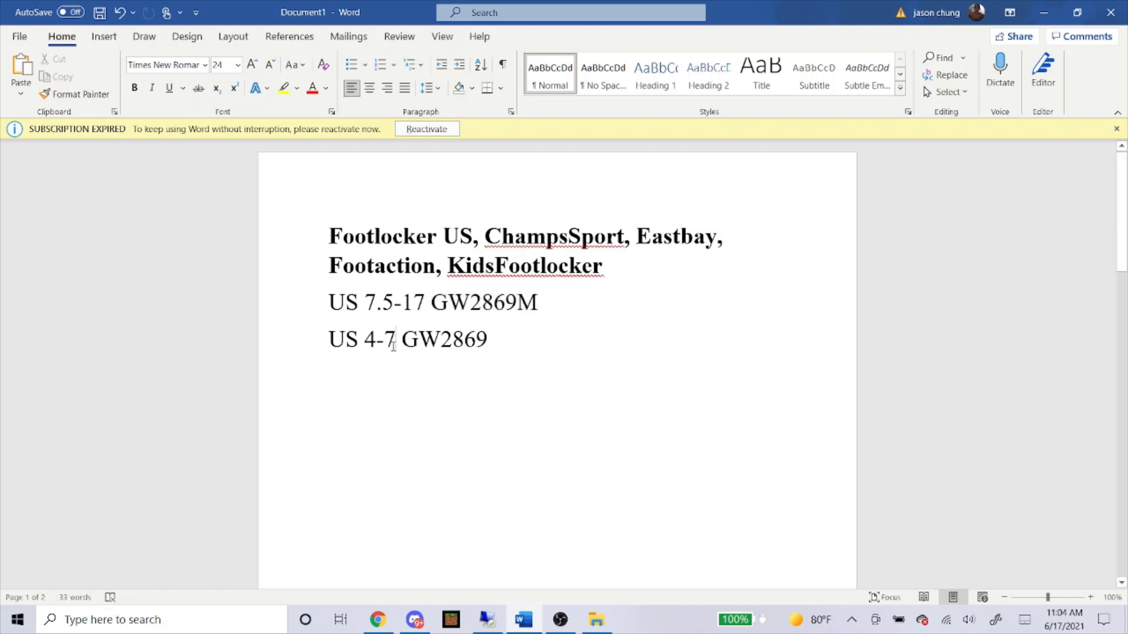
left_click_drag(483, 342, 401, 341)
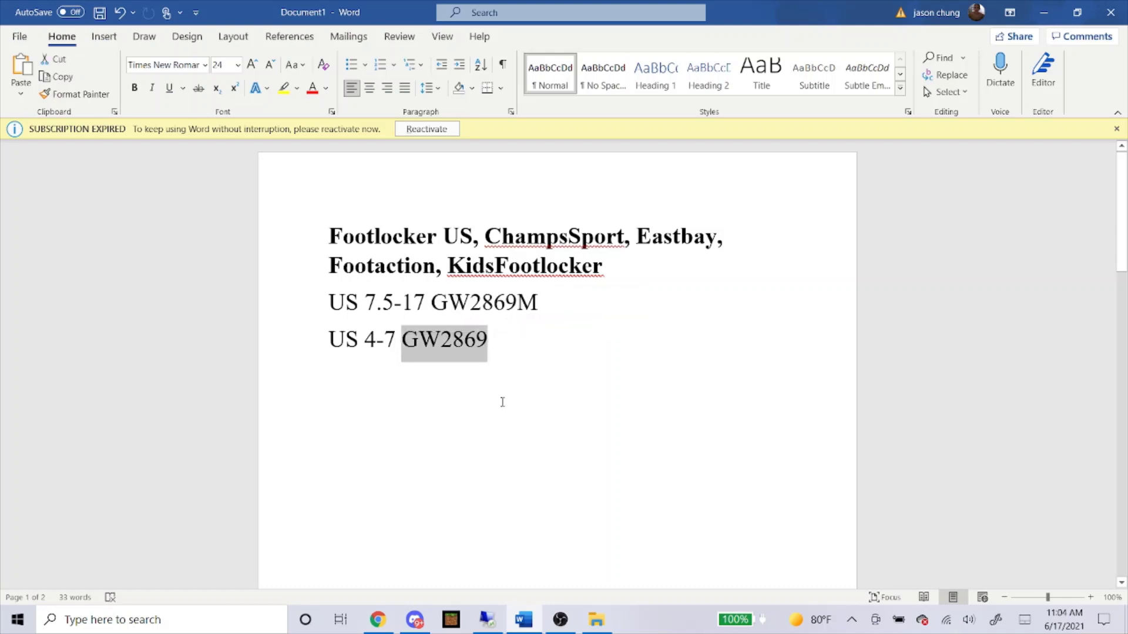
left_click(502, 397)
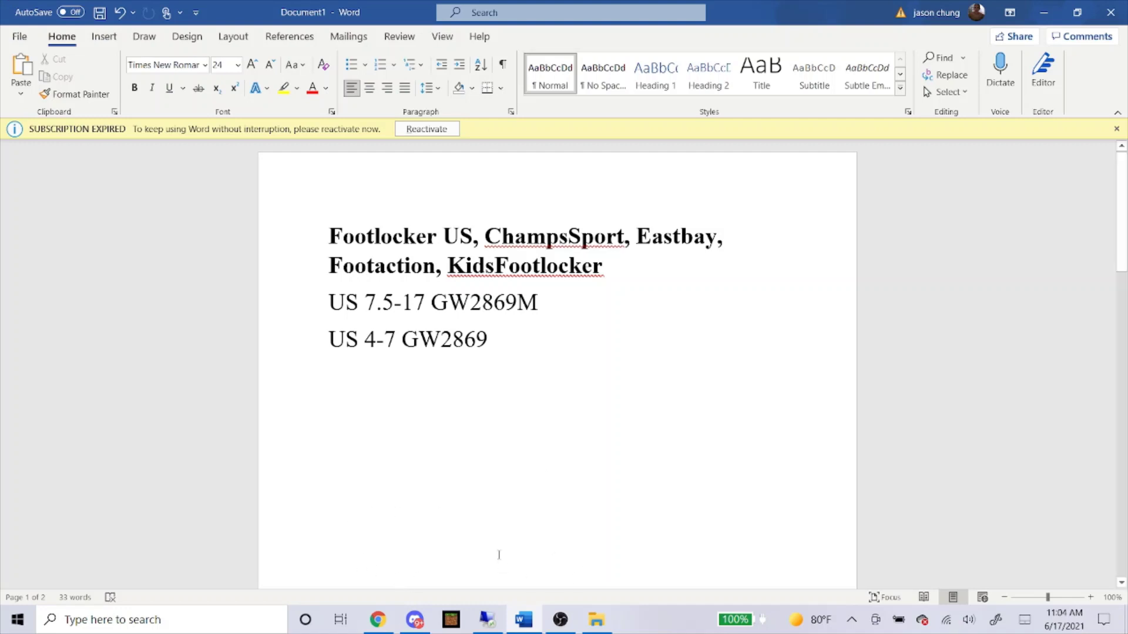
scroll(509, 520, "down", 2)
scroll(516, 517, "up", 2)
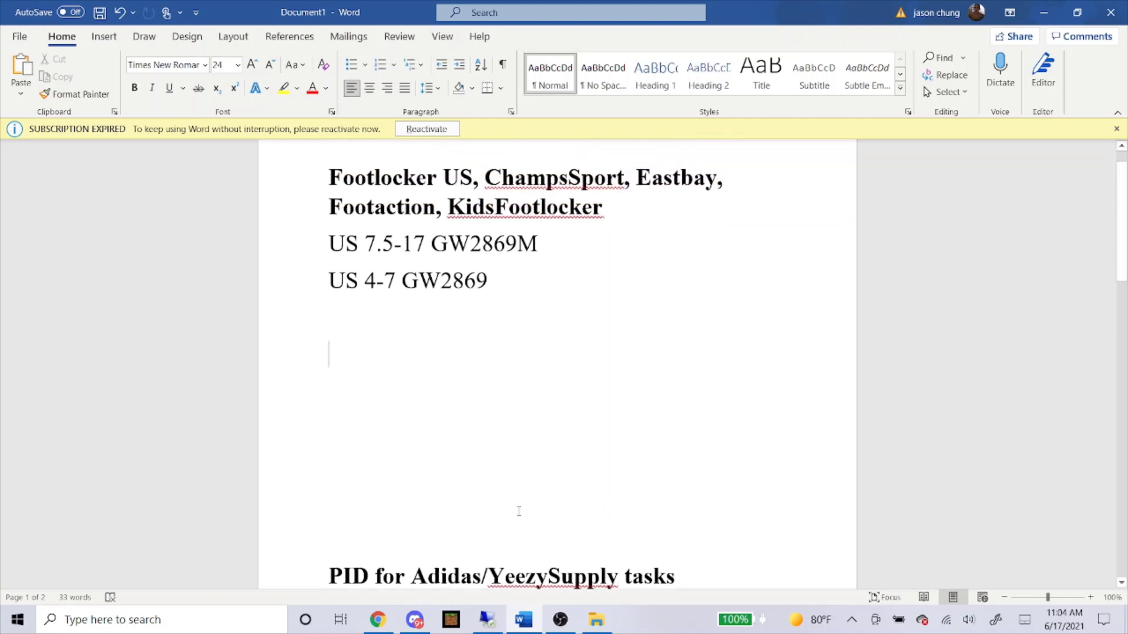
left_click(485, 618)
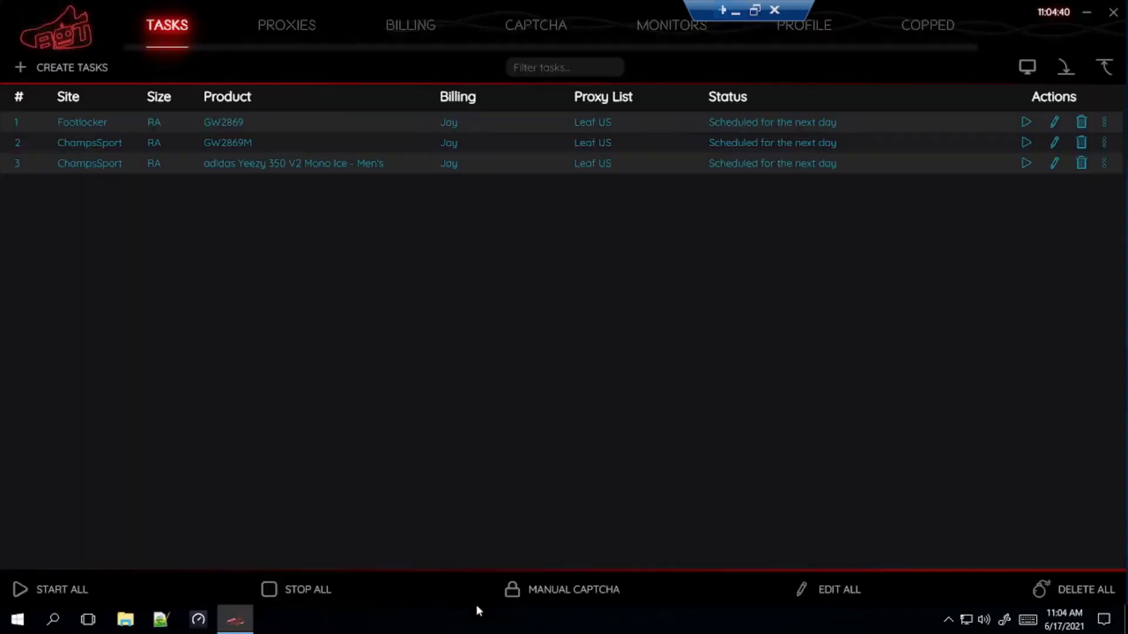
Step: Start a new task for ShopNiceKicks in Cyborg3.0 mode, then switch to the Word notes
left_click(64, 69)
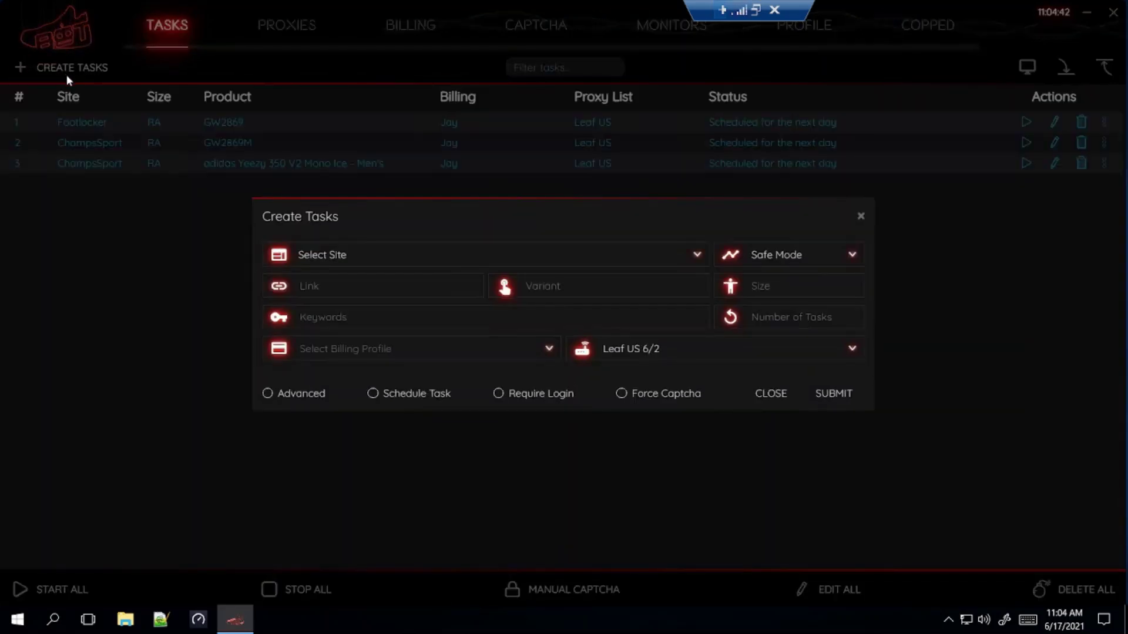
left_click(282, 256)
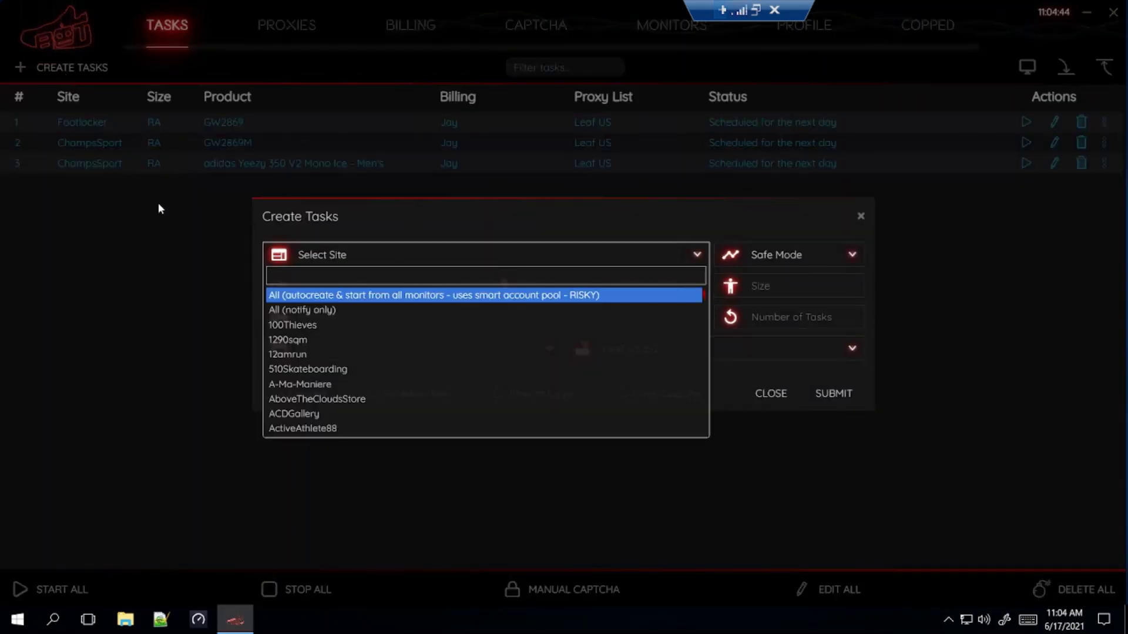
type("shopnic")
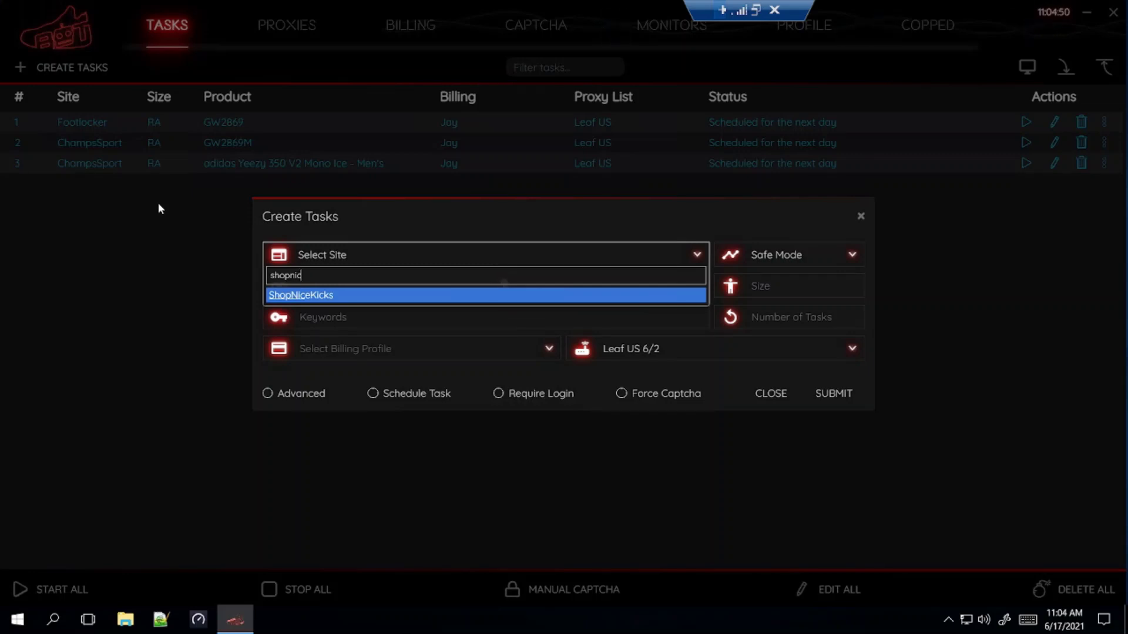
key("Return")
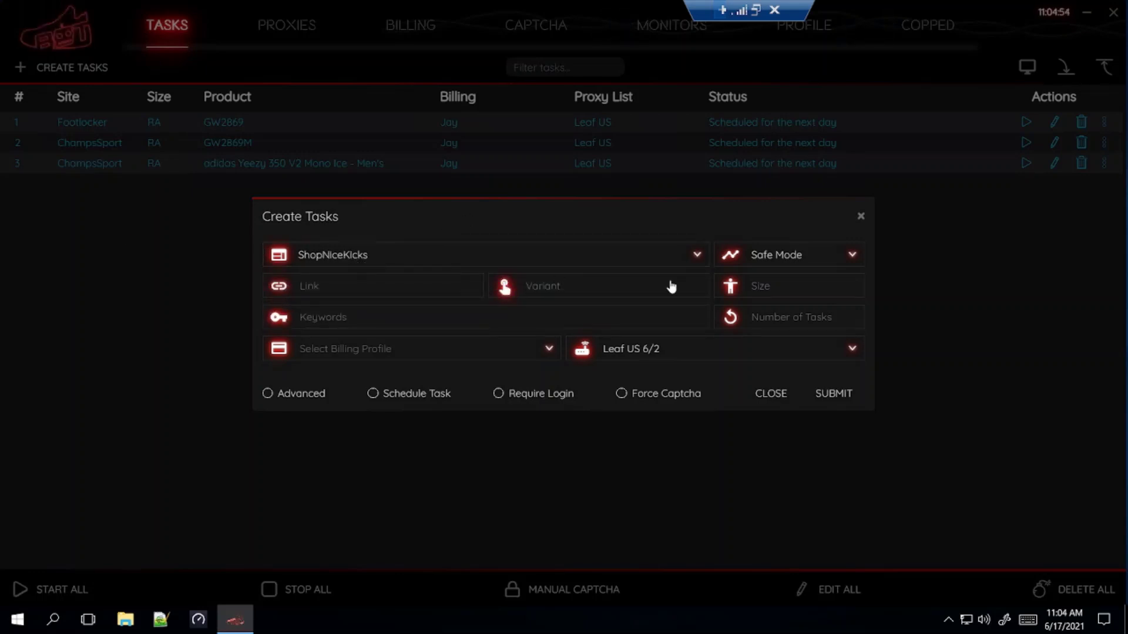
left_click(806, 264)
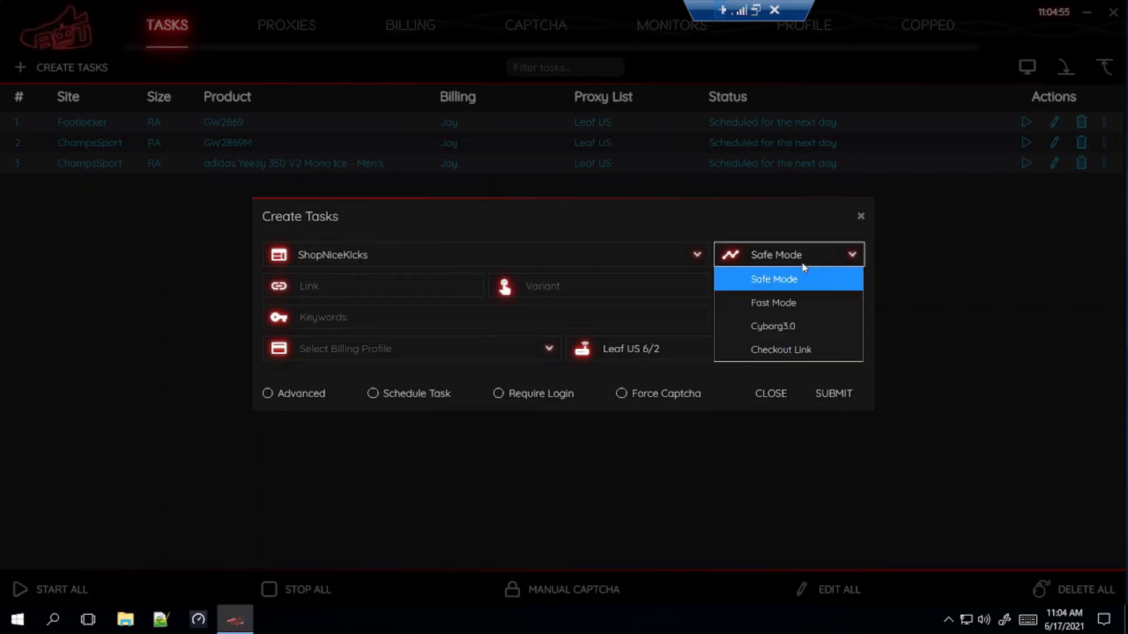
left_click(796, 328)
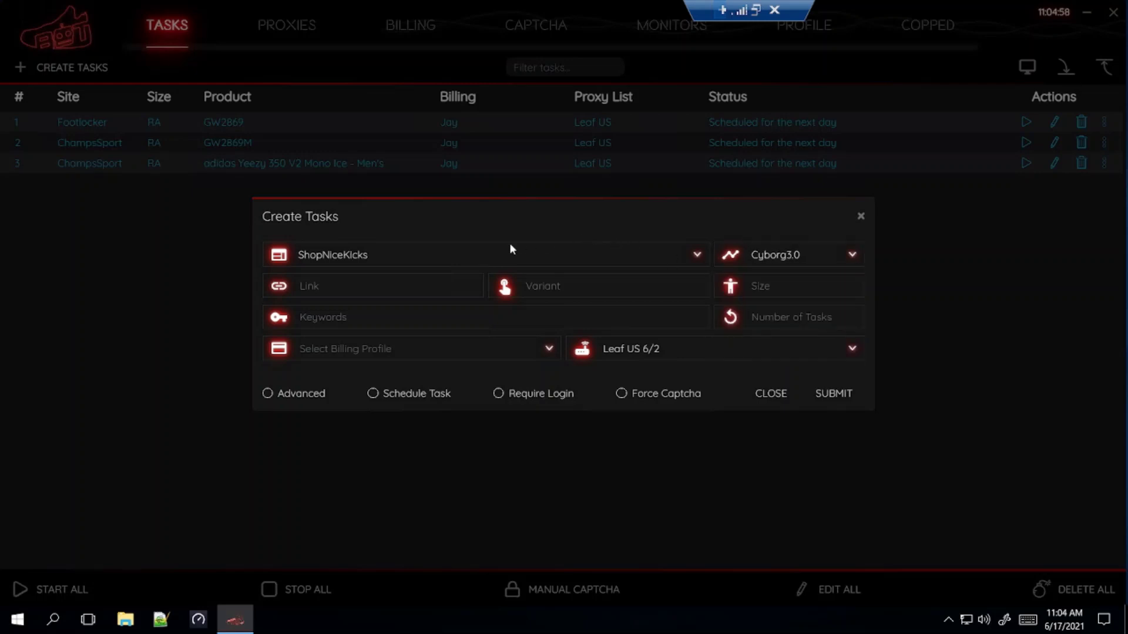
left_click(377, 285)
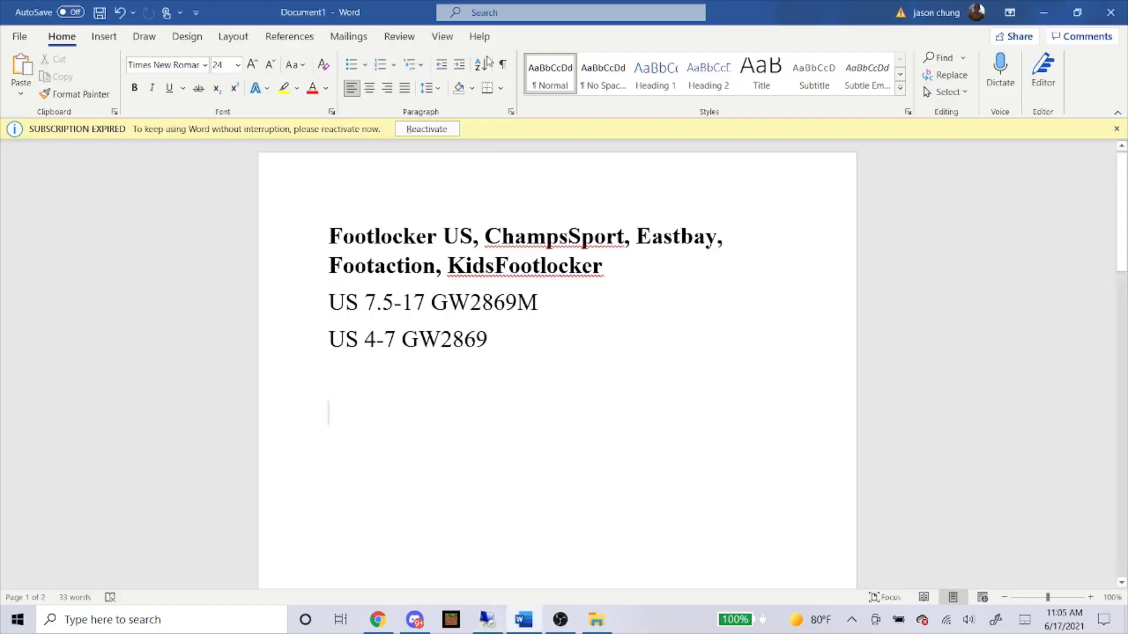
left_click(756, 10)
Step: In Chrome, go to shopnicekicks.com launches and open the Yeezy 350 V2 Mono Ice product page
left_click(378, 620)
left_click(402, 36)
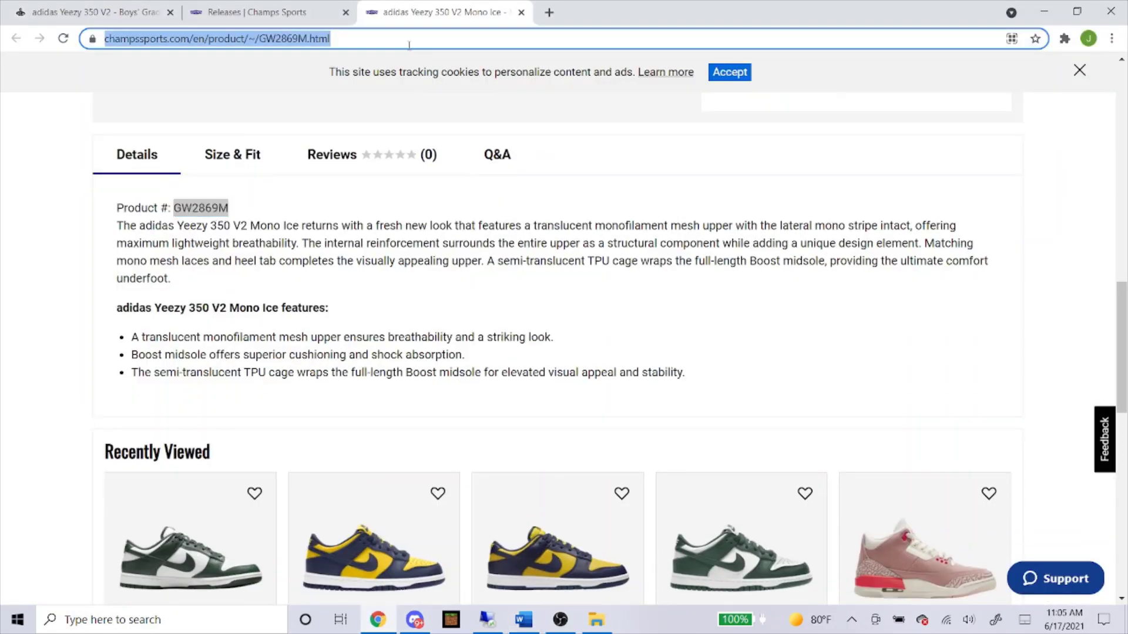
type("shopni")
key("Return")
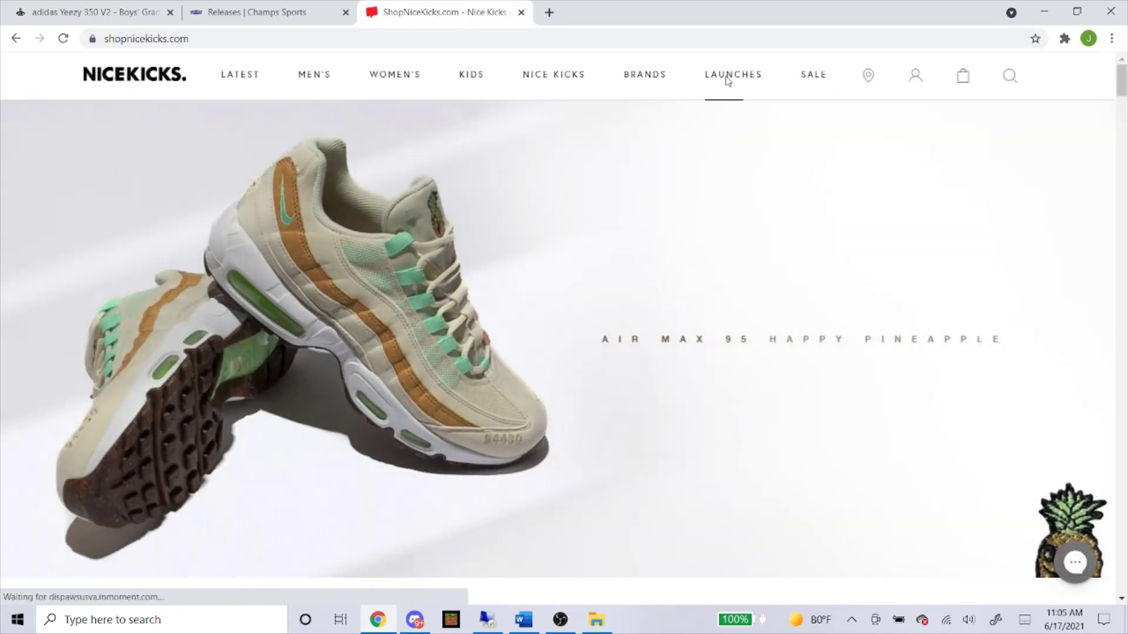
left_click(727, 77)
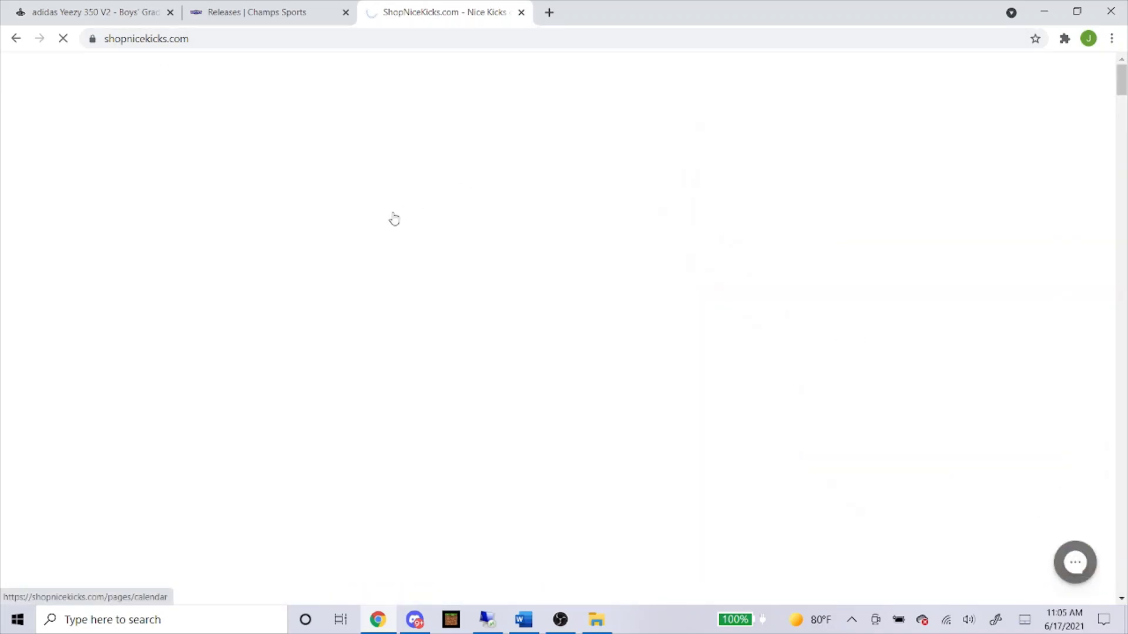
scroll(383, 221, "down", 10)
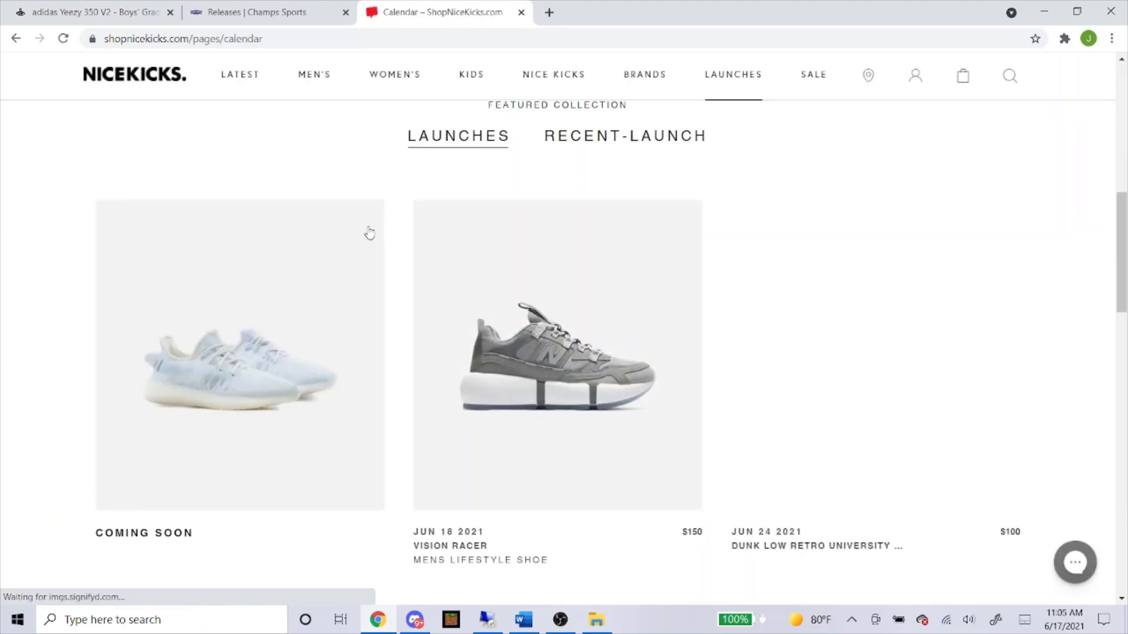
scroll(305, 282, "down", 3)
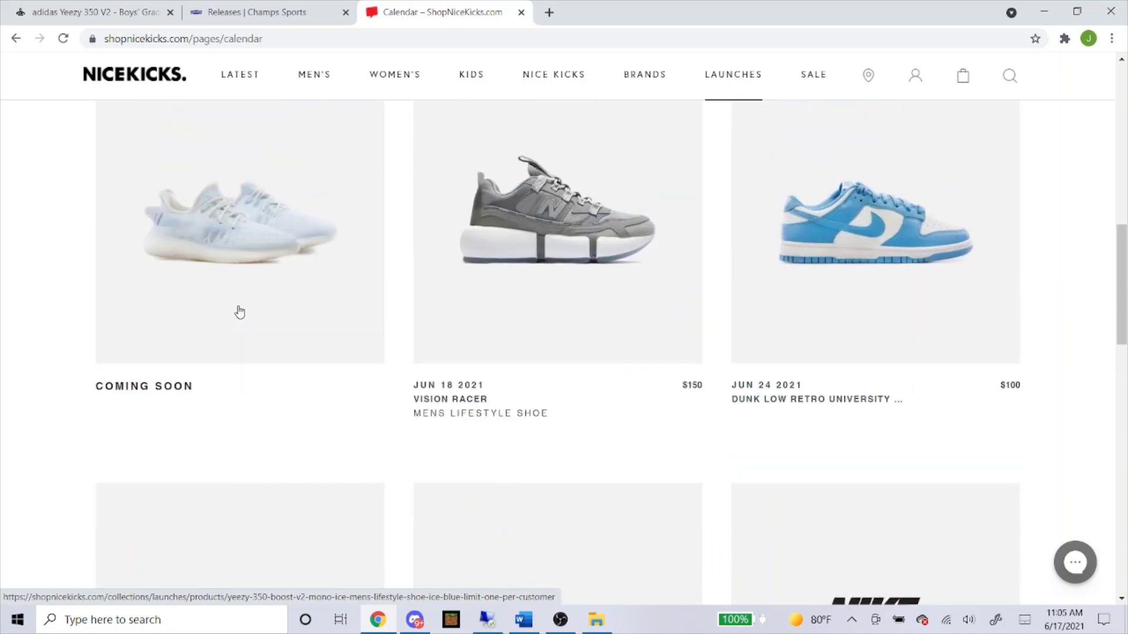
left_click(228, 244)
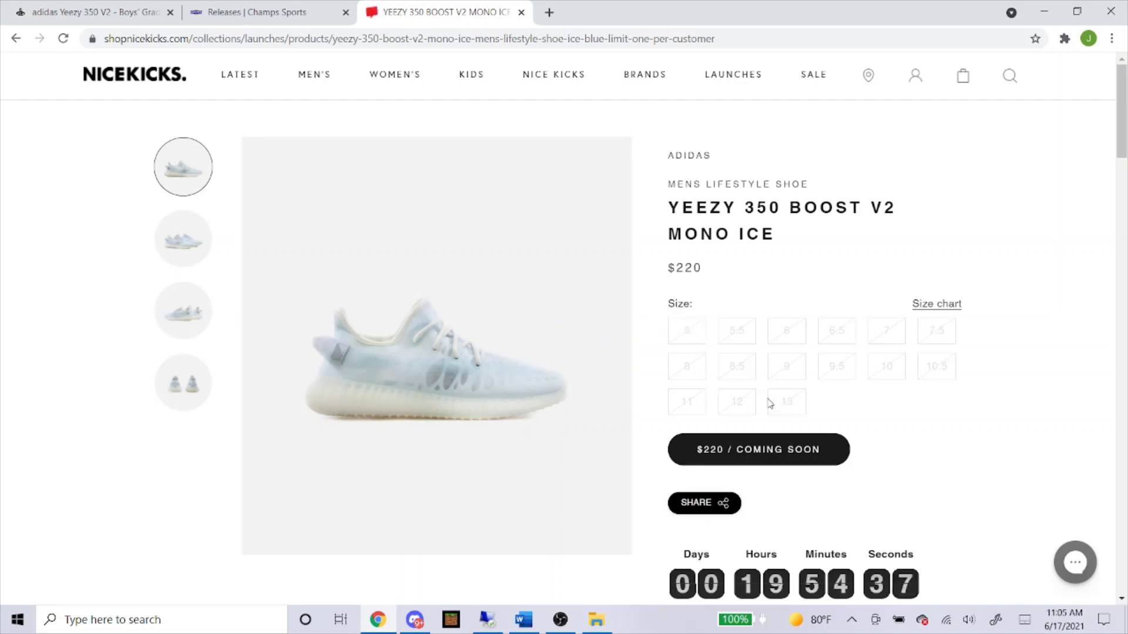
Step: Copy the Mono Ice product page address and switch to the Word notes
scroll(650, 377, "down", 1)
scroll(470, 235, "up", 1)
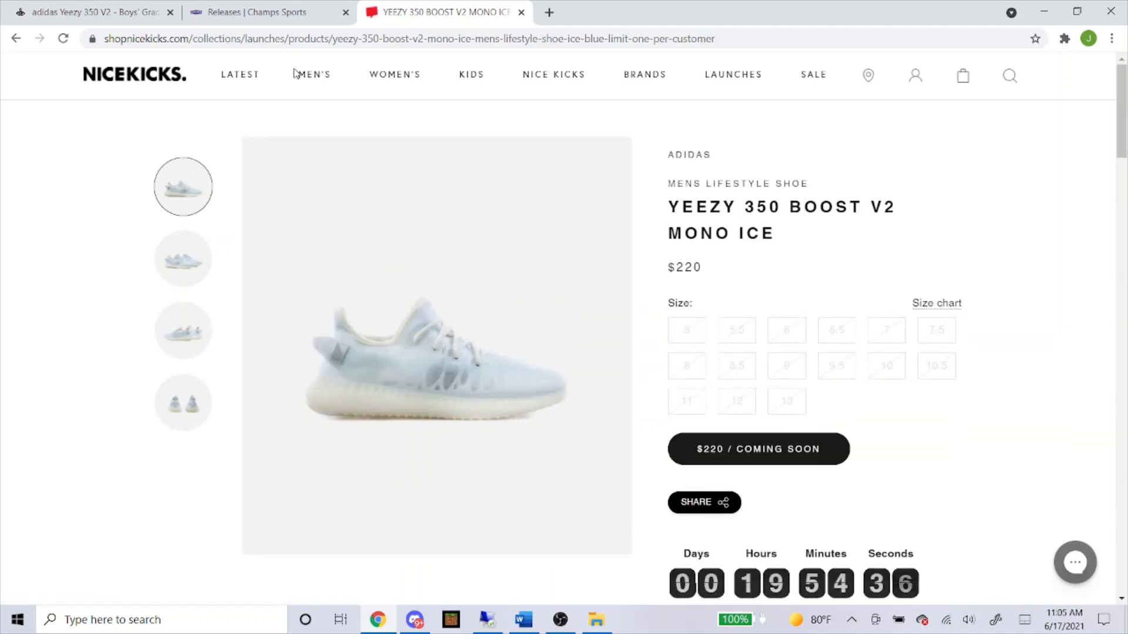
left_click(412, 39)
right_click(412, 39)
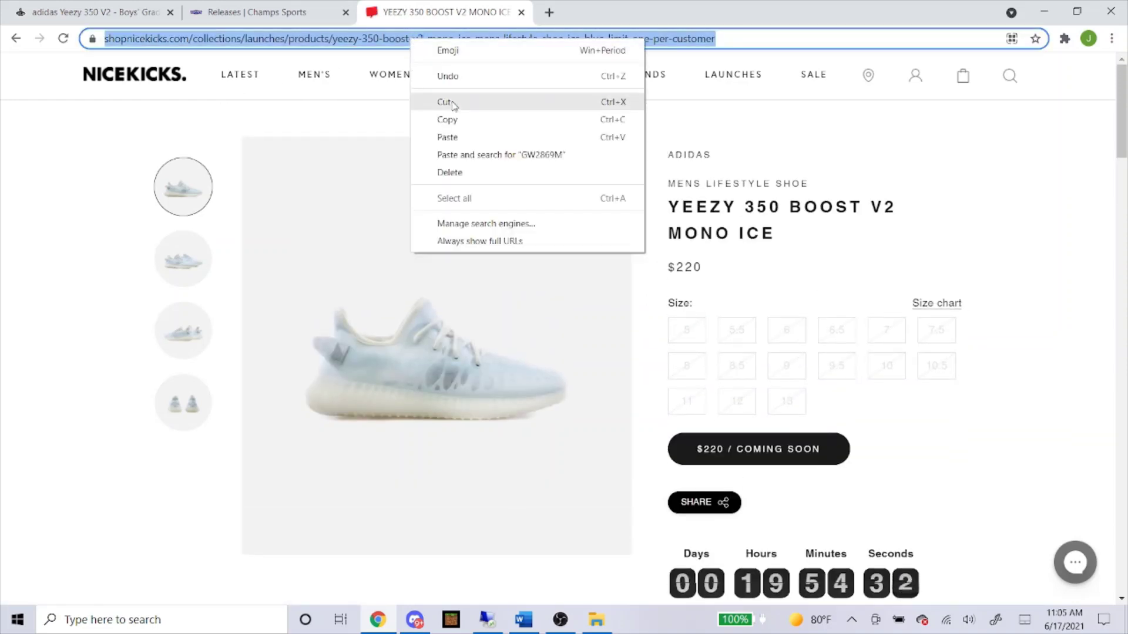
left_click(456, 117)
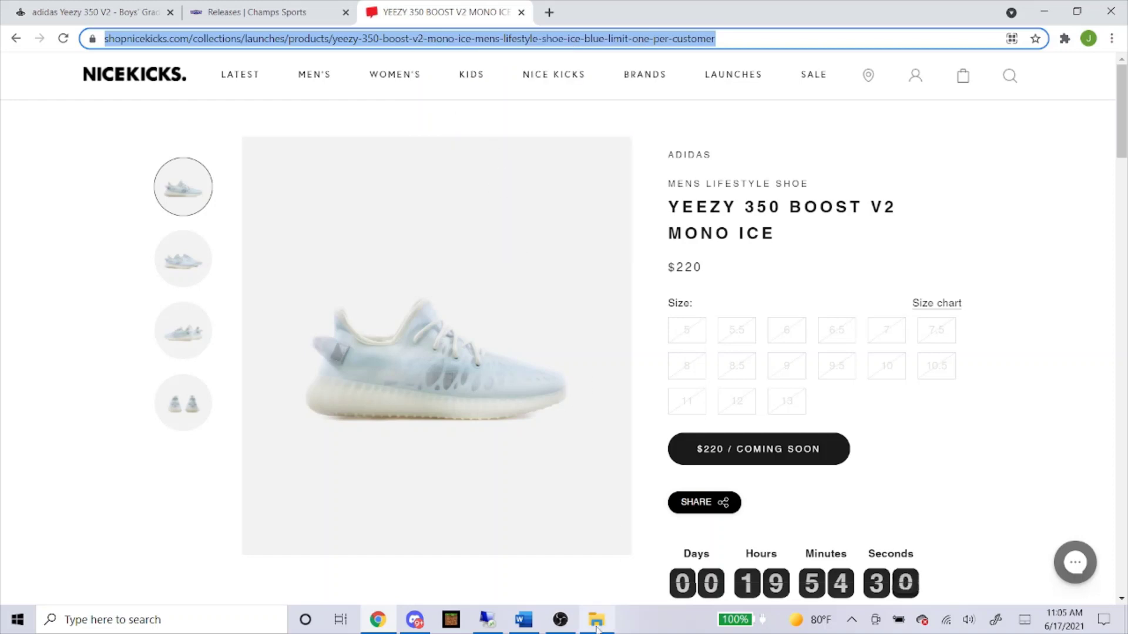
left_click(523, 619)
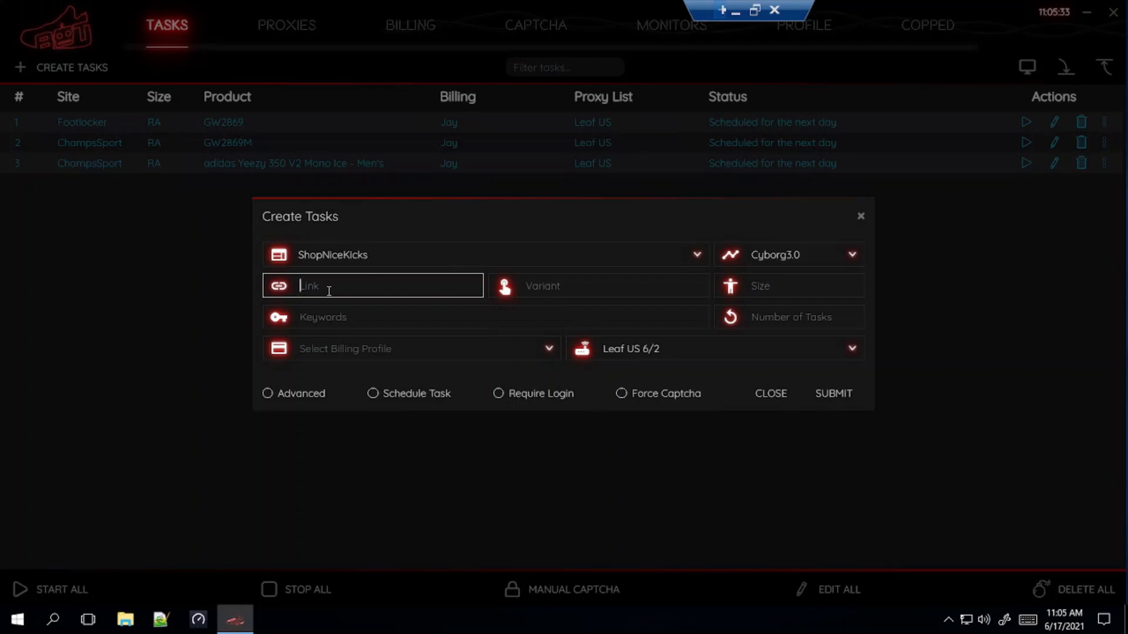
Step: Paste the Mono Ice product link into the Link field and choose the billing profile
right_click(322, 290)
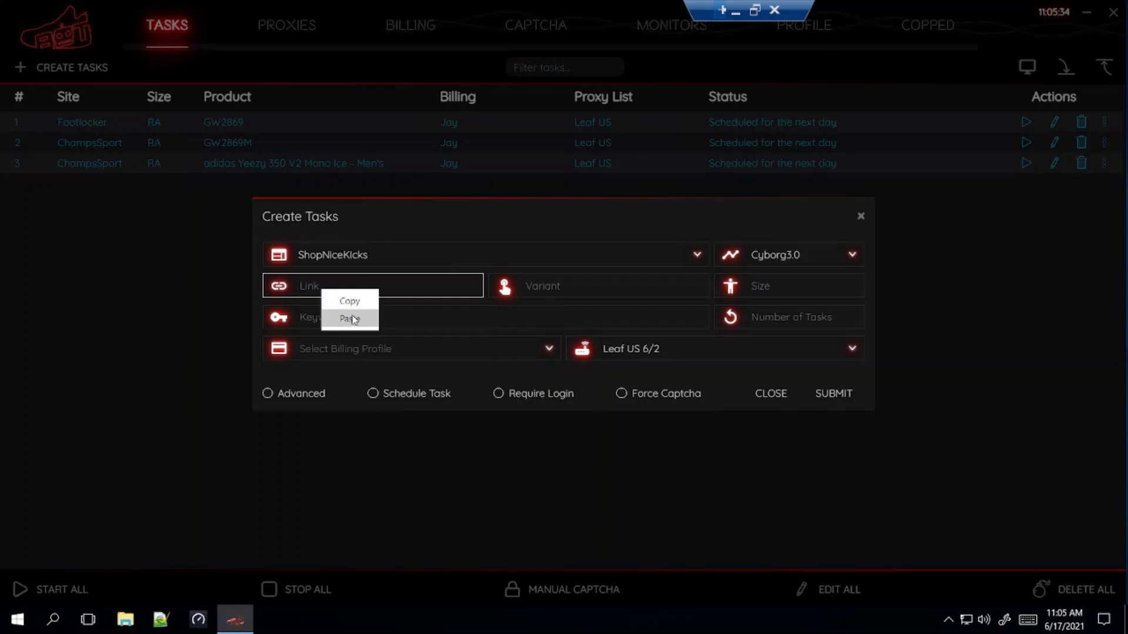
left_click(353, 322)
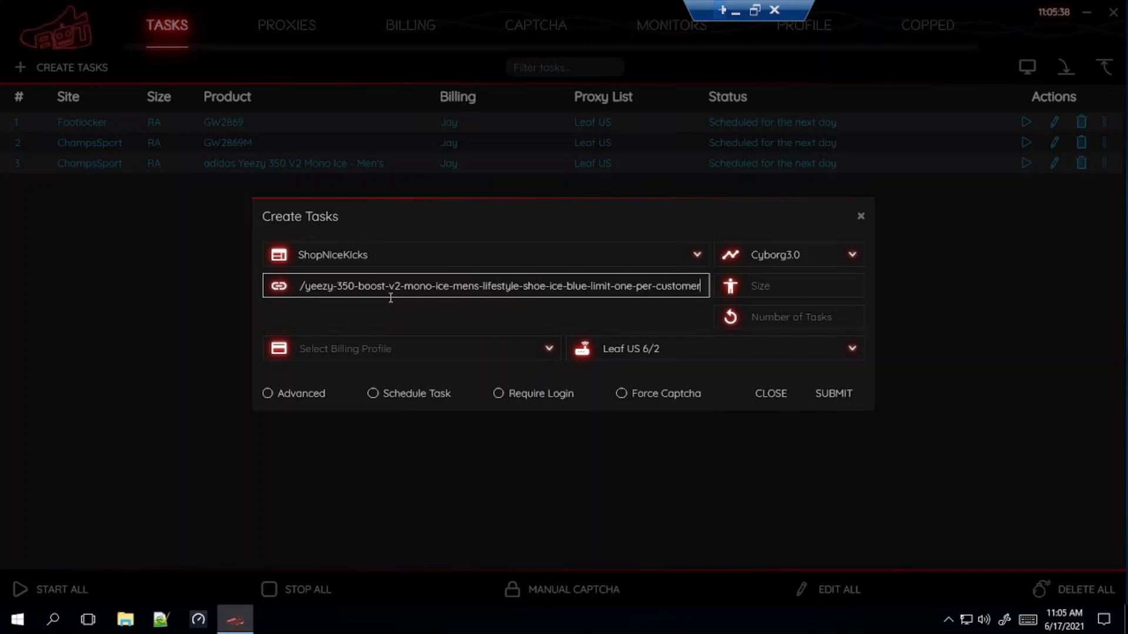
left_click(795, 288)
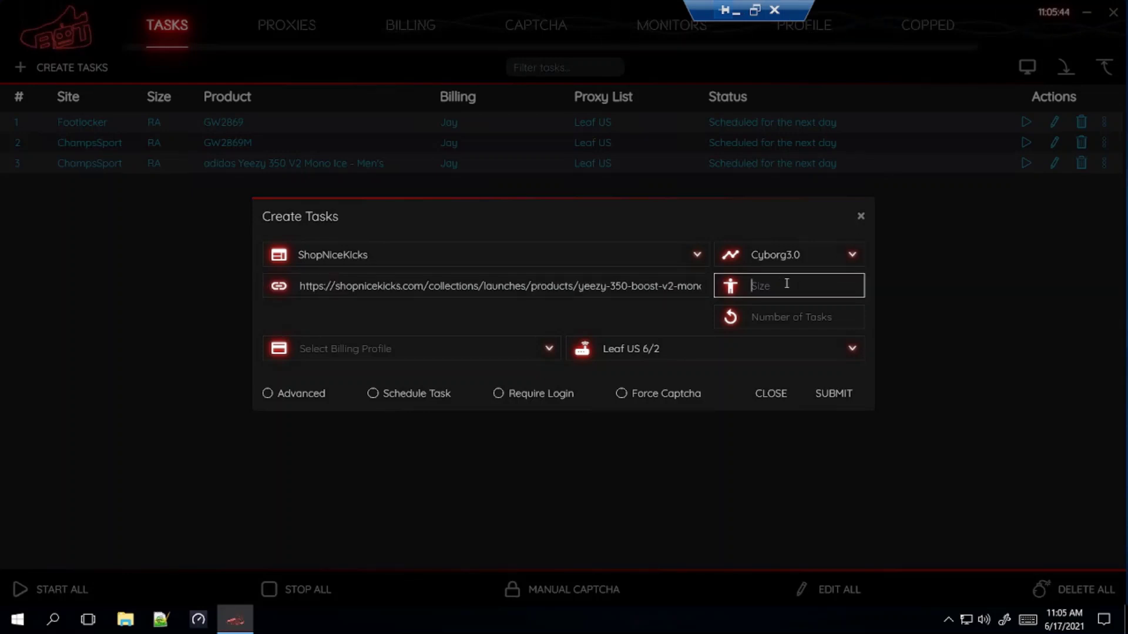
left_click(469, 354)
left_click(457, 392)
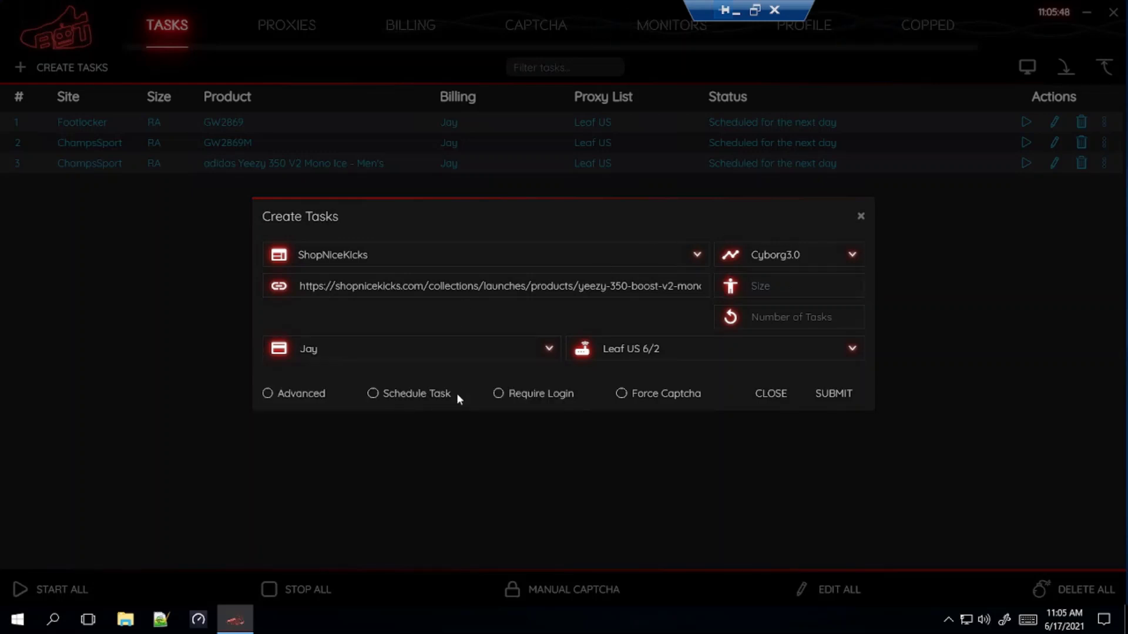
left_click(414, 353)
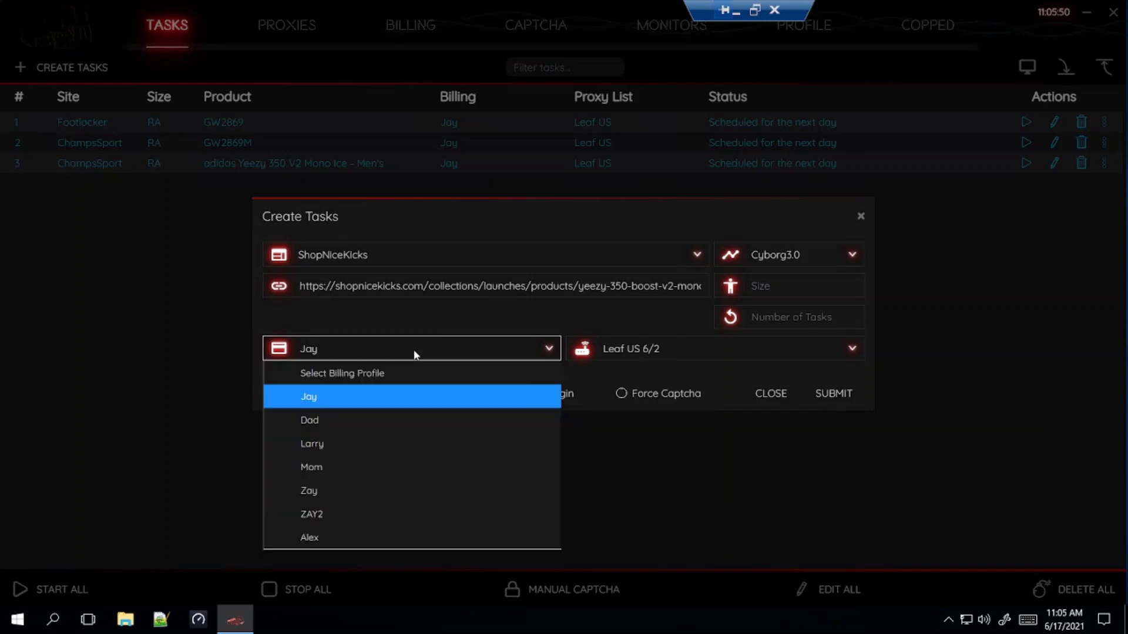
left_click(416, 406)
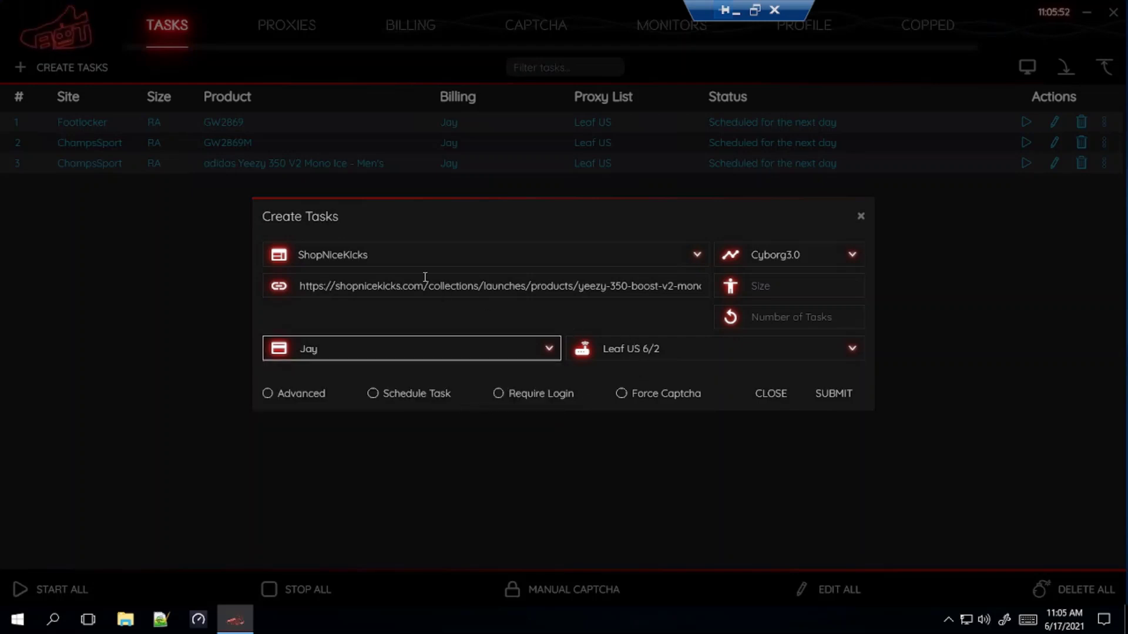
Step: Select the Oculus ISPs 6/8 proxy list and show the advanced task settings
left_click(646, 352)
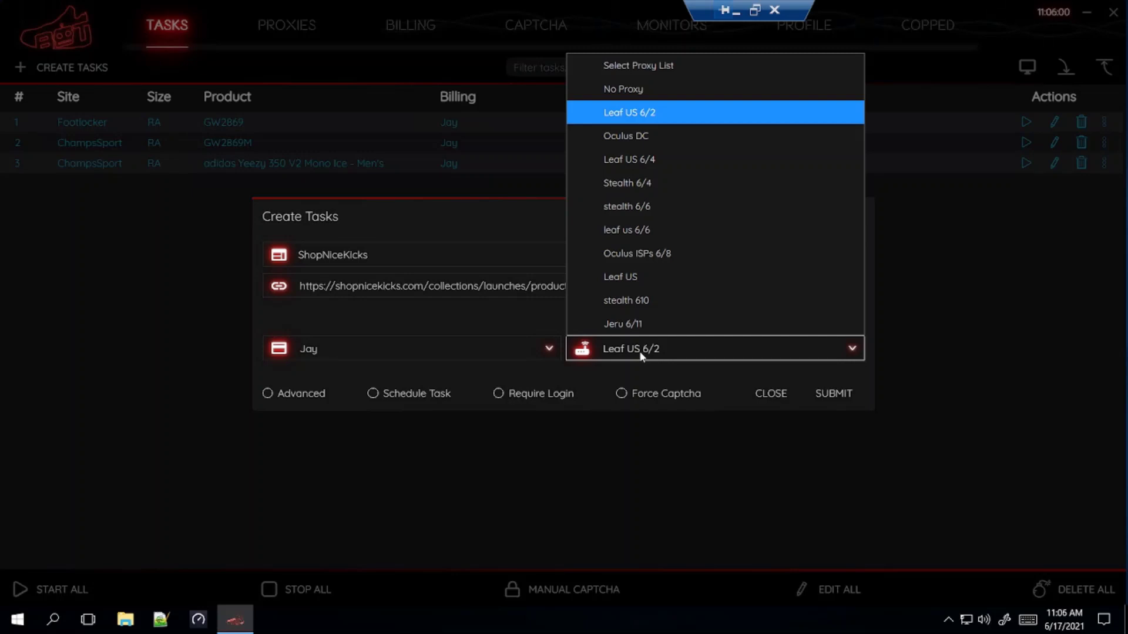
left_click(661, 257)
left_click(300, 396)
left_click(351, 352)
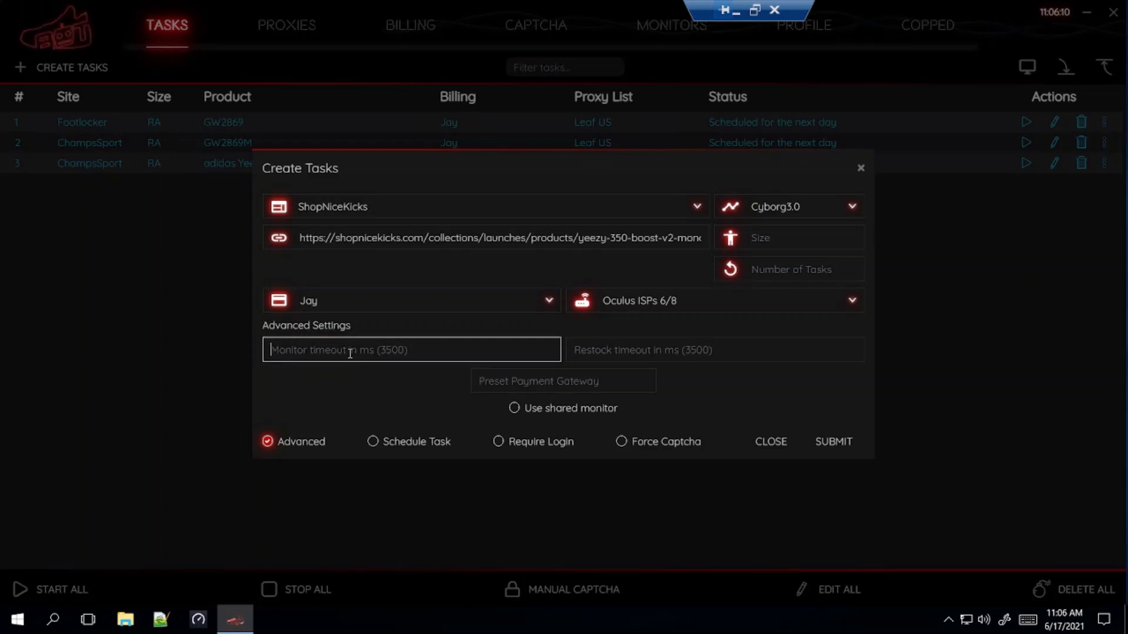
Step: Enter 3000 for both timeouts and schedule the task to start at 06:52:00 AM
type("3000")
key("Tab")
type("3000")
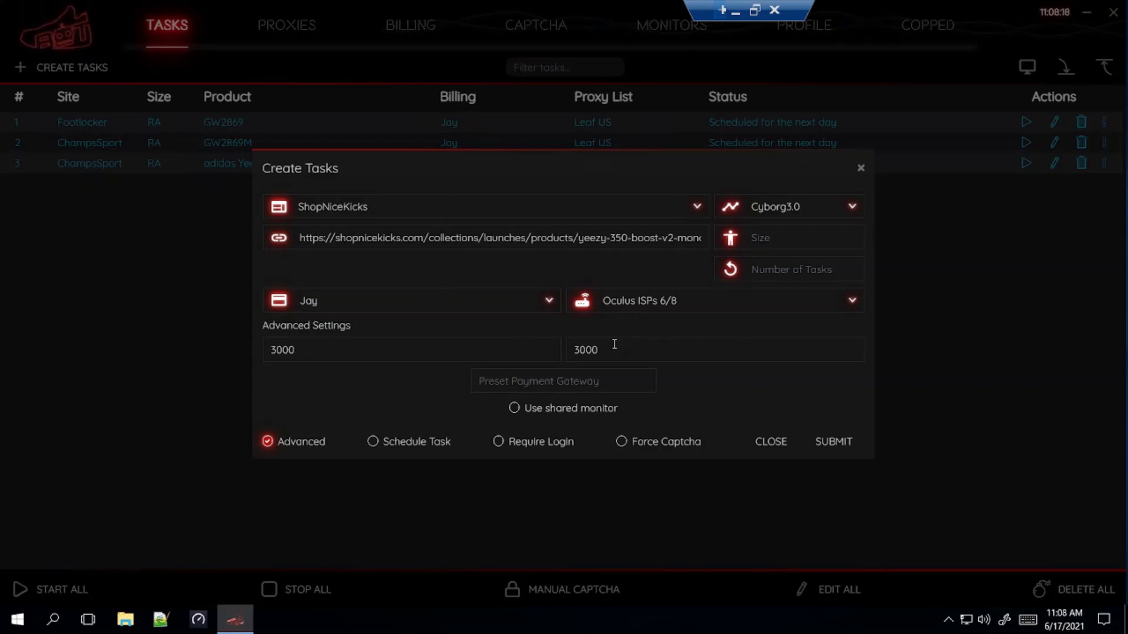
left_click(397, 440)
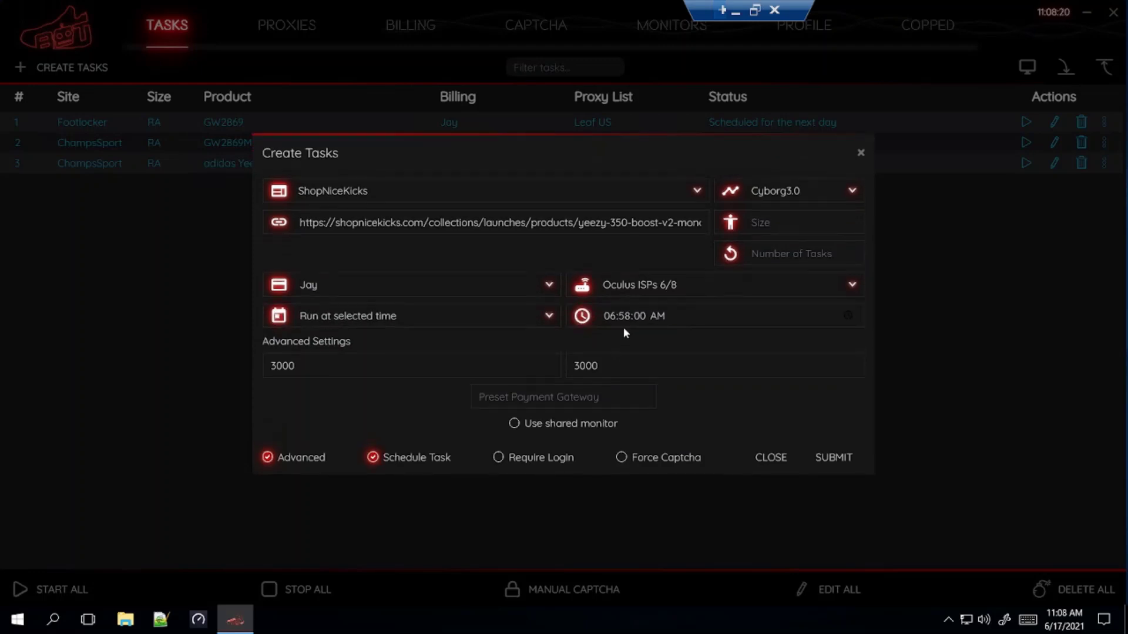
left_click(622, 314)
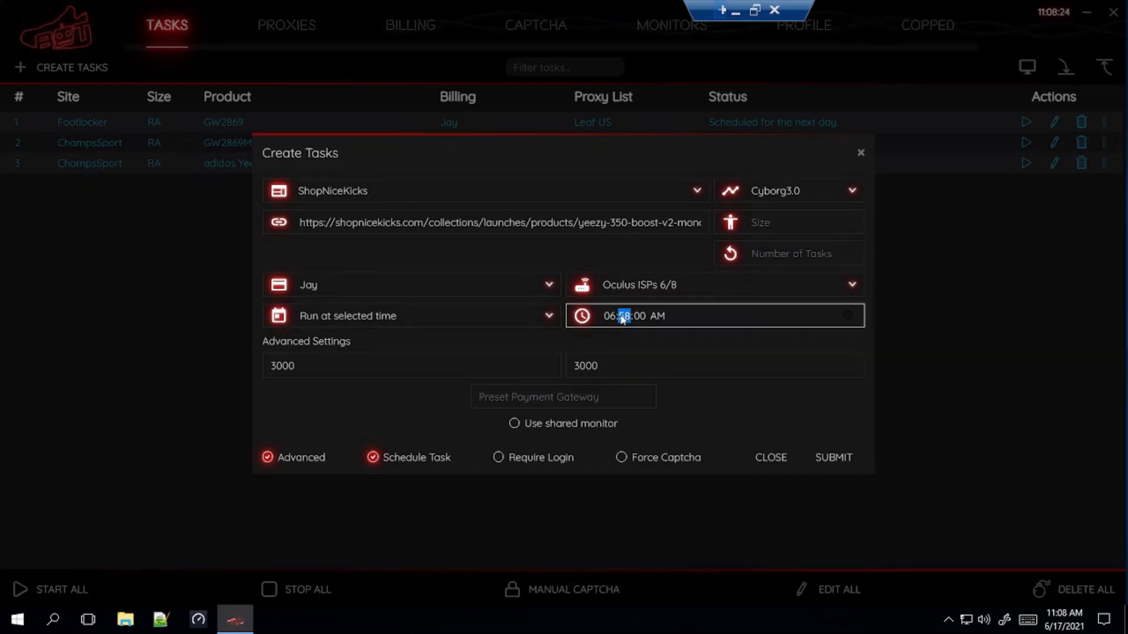
type("52")
left_click(423, 401)
Step: Change both monitor and restock timeouts to 10000 and add the ShopNiceKicks task to the list
left_click_drag(416, 379, 232, 361)
type("1000")
type("10000")
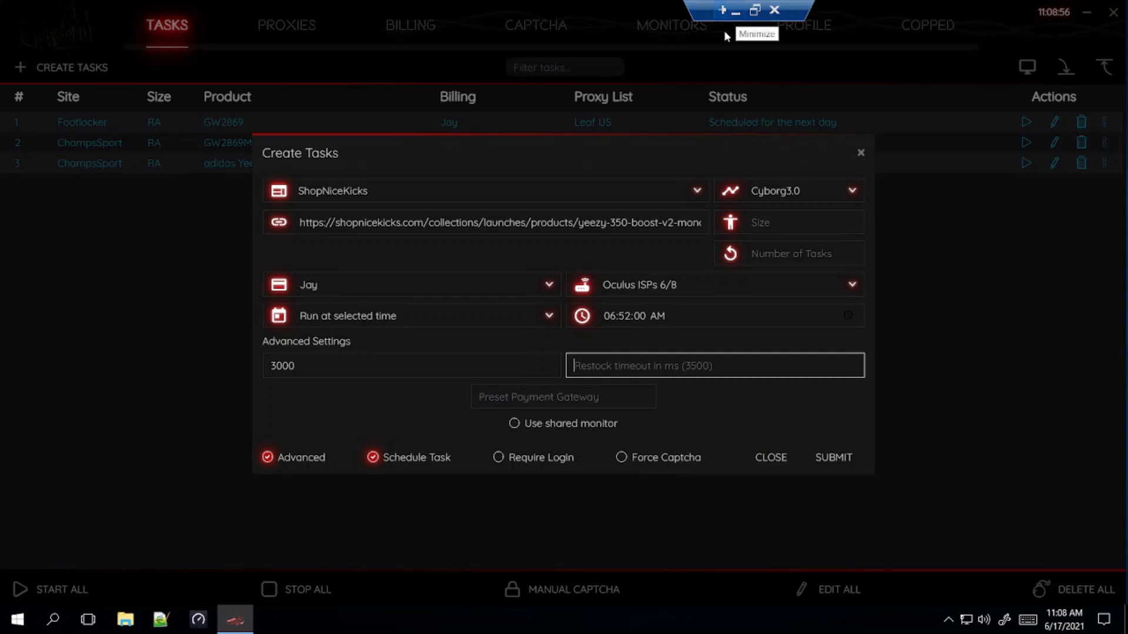
double_click(481, 366)
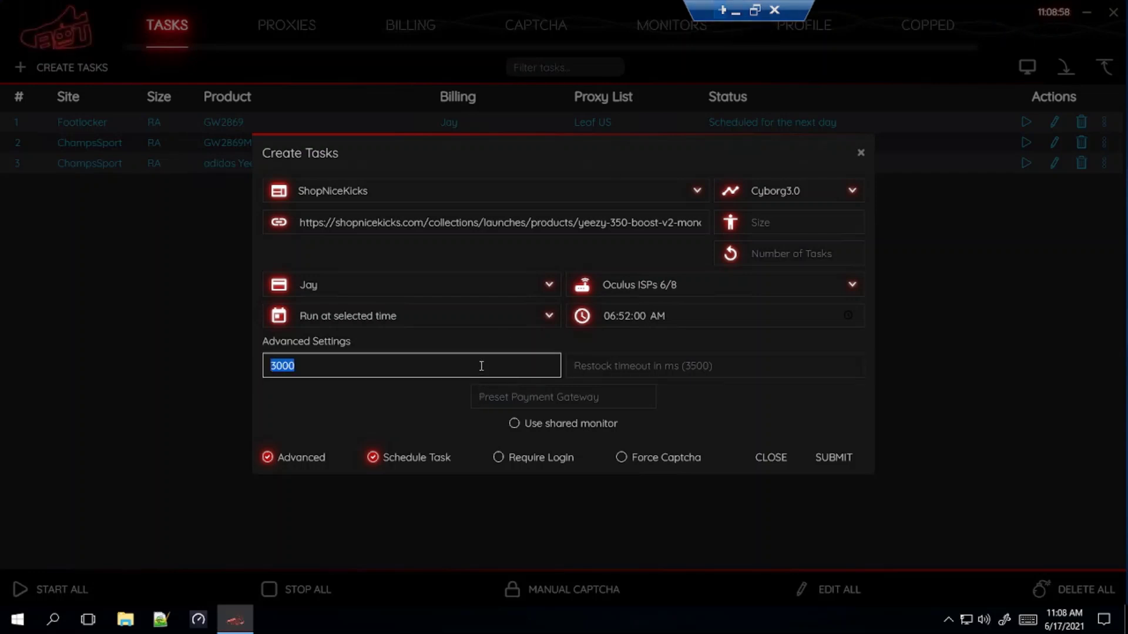
type("10000")
key("Tab")
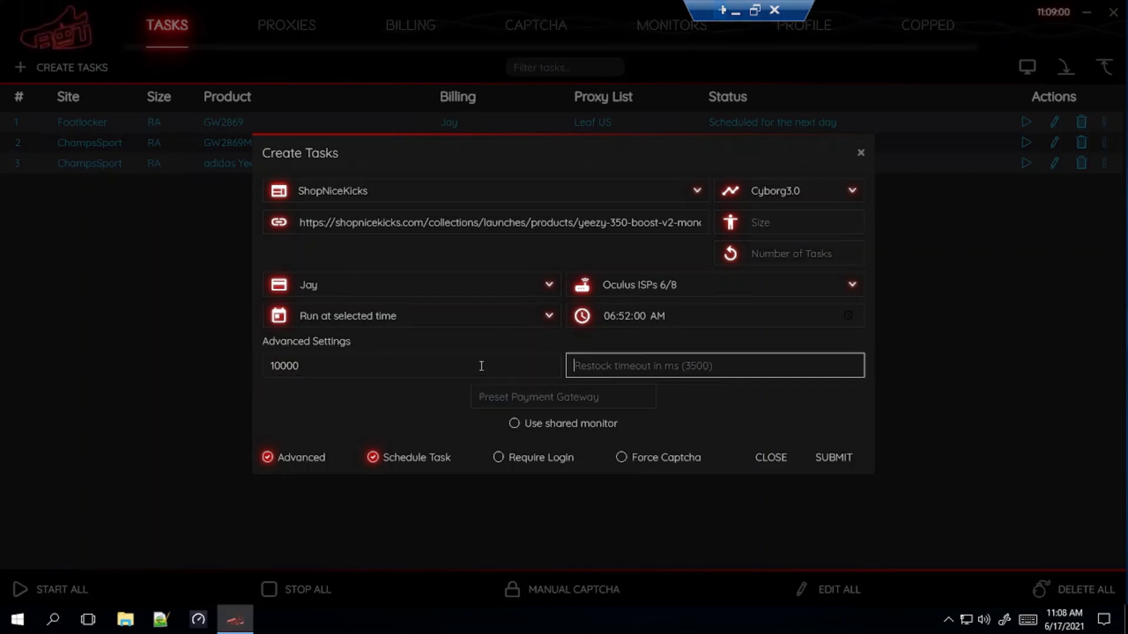
type("10000")
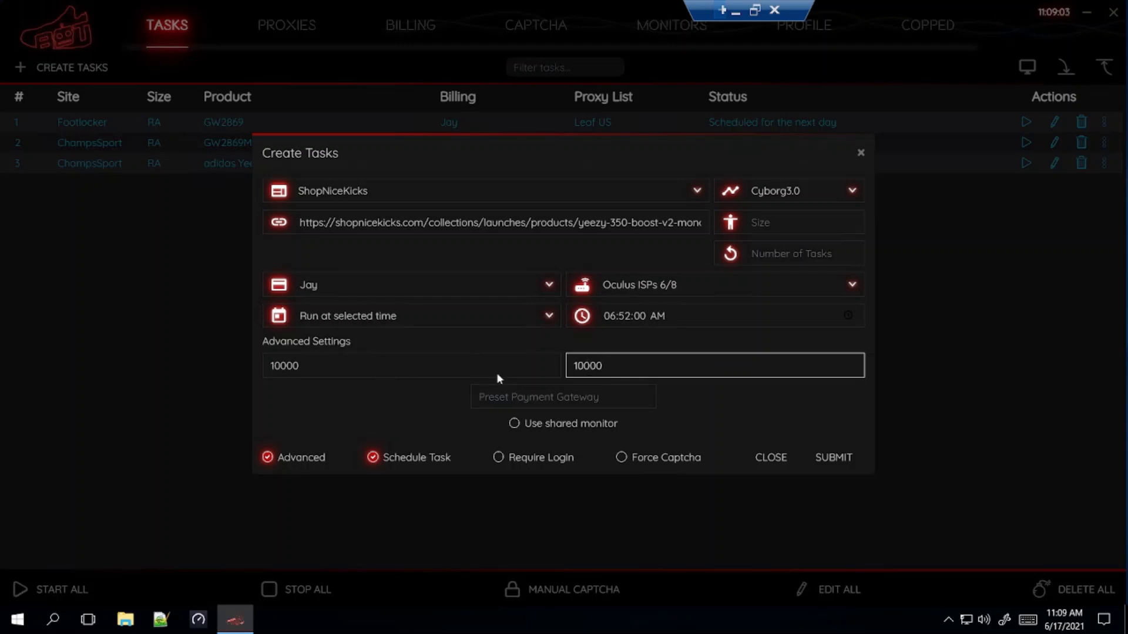
left_click(834, 458)
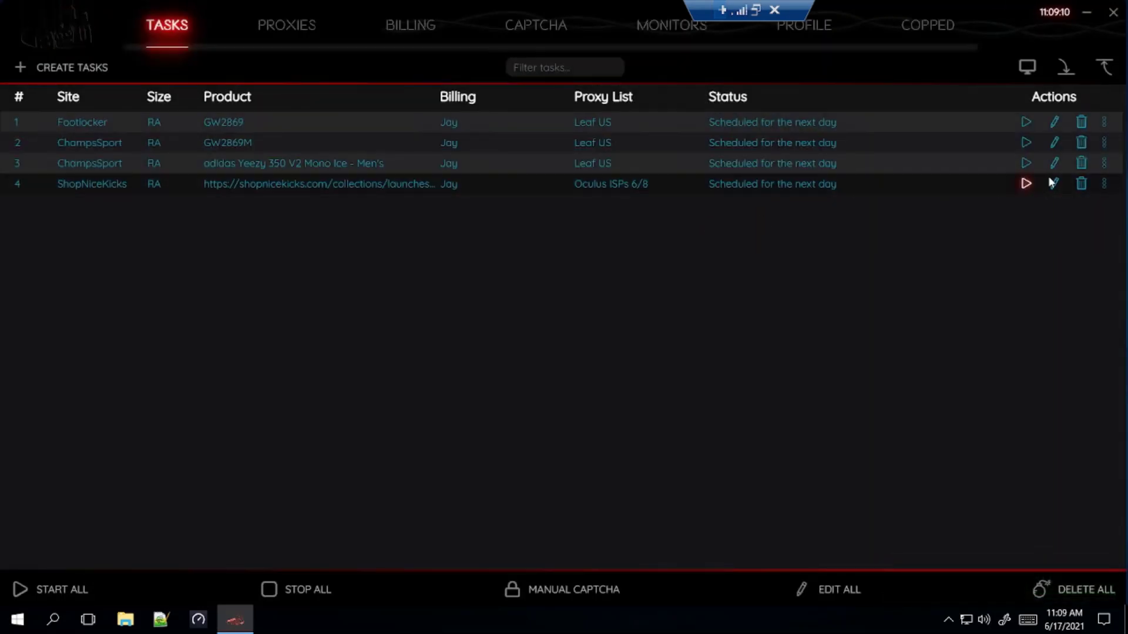
Step: Open the ShopNiceKicks task (row 4) in the edit form
left_click(1053, 183)
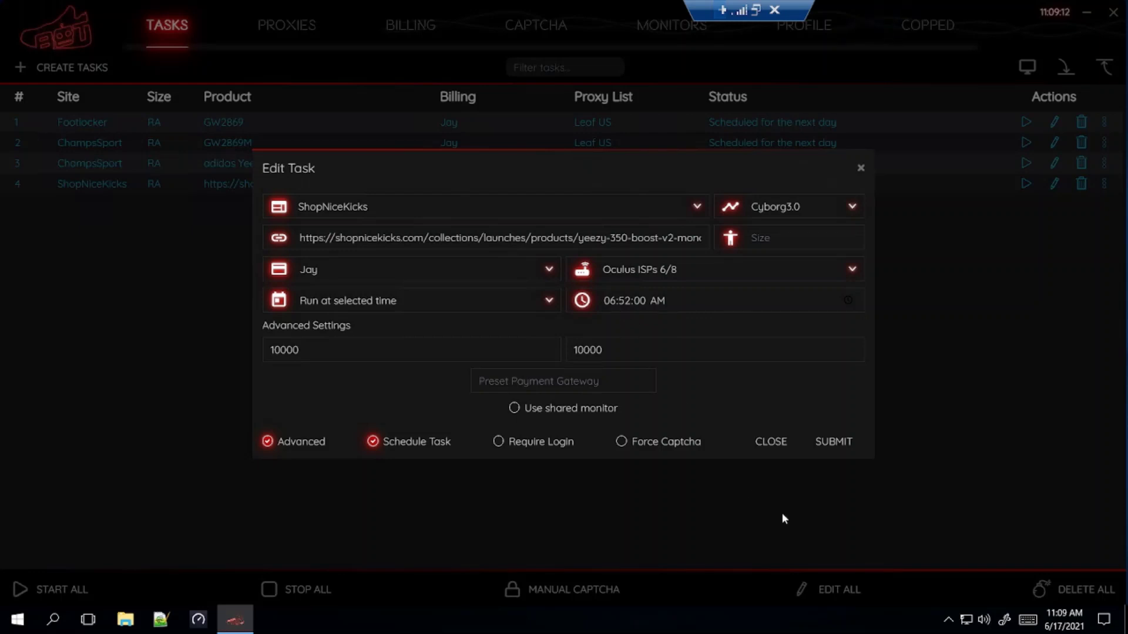
left_click(771, 448)
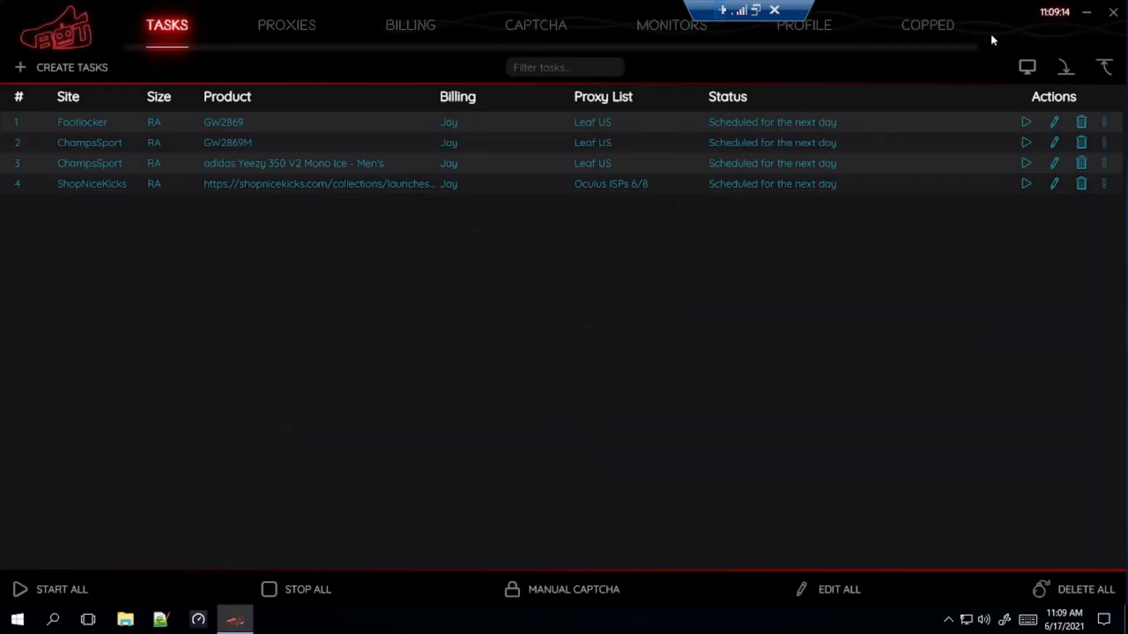
left_click(1054, 185)
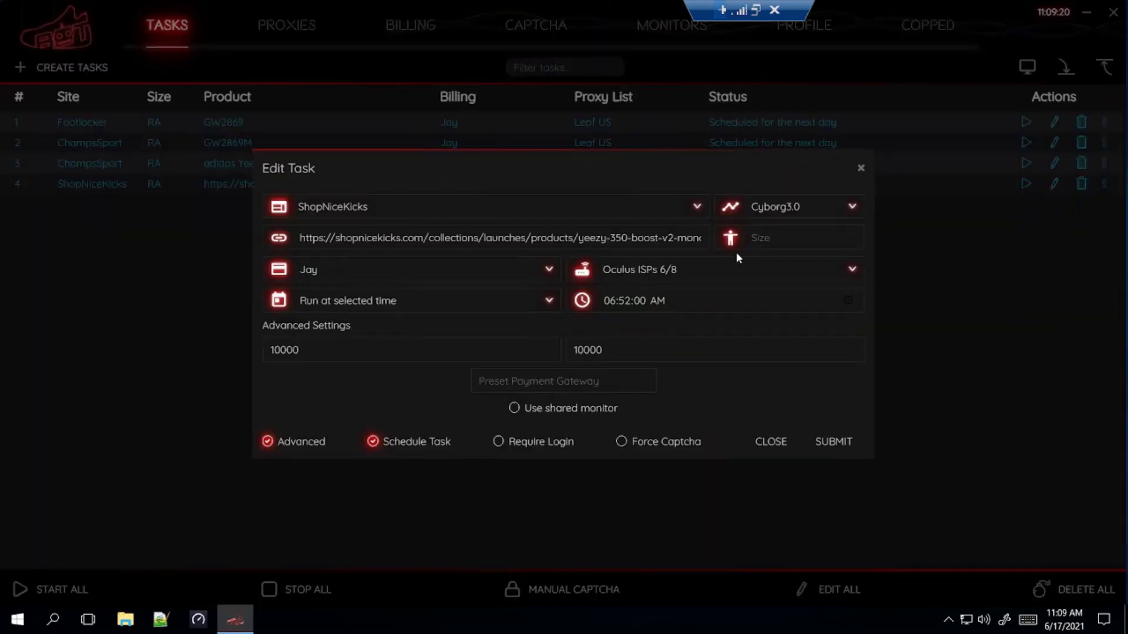
Step: Set monitor and restock timeouts to 3000 ms, save, and reopen the task to verify
left_click(448, 350)
key("ctrl+a")
type("3000")
key("Tab")
key("BackSpace")
key("BackSpace")
key("BackSpace")
key("BackSpace")
key("BackSpace")
type("3000")
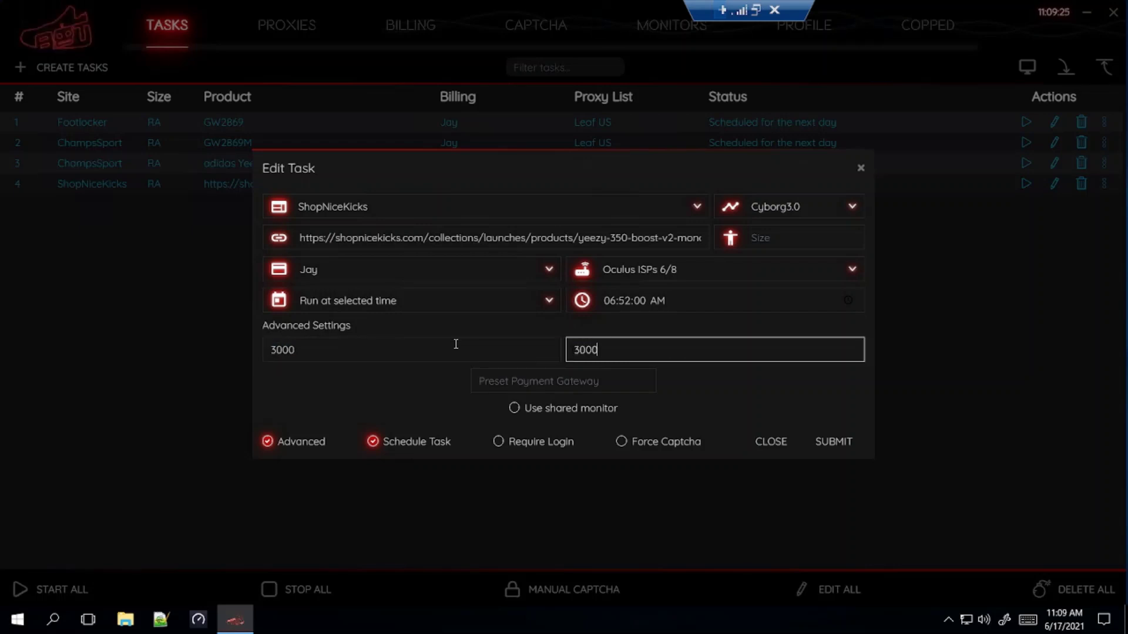
left_click(834, 442)
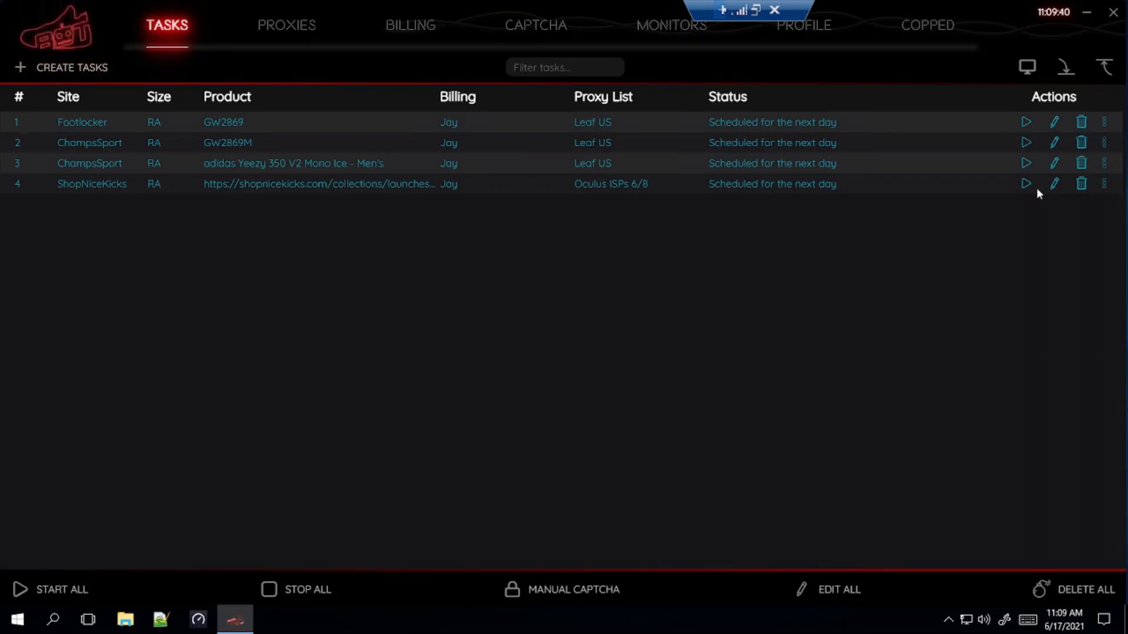
left_click(1054, 184)
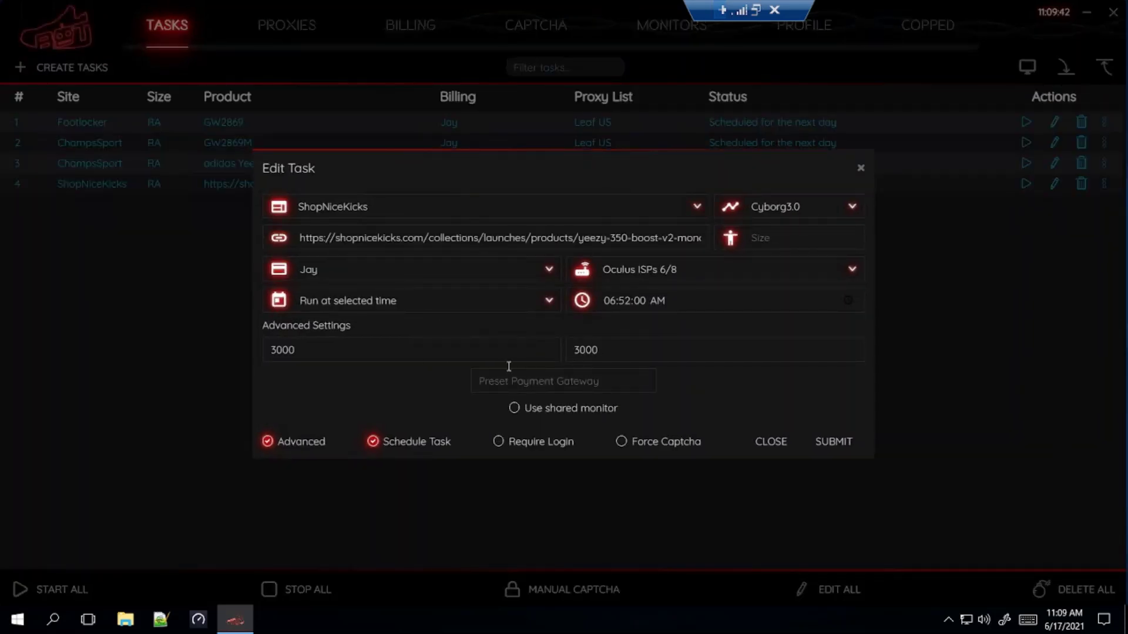